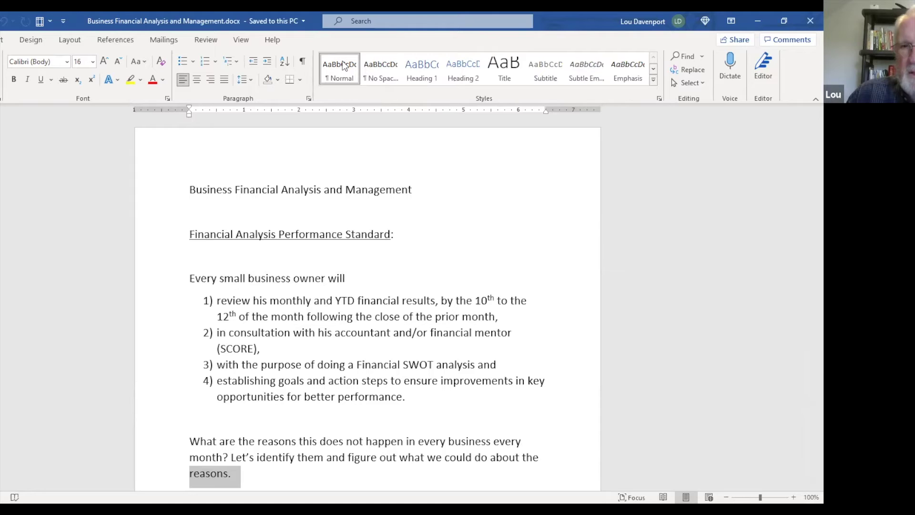
- Switch to the ABC Commercial Financial Statements Dashboard workbook in Excel and examine the Month, Year-To-Date and YTD Change column headings
{"action": "left_click", "coordinate": [343, 66]}
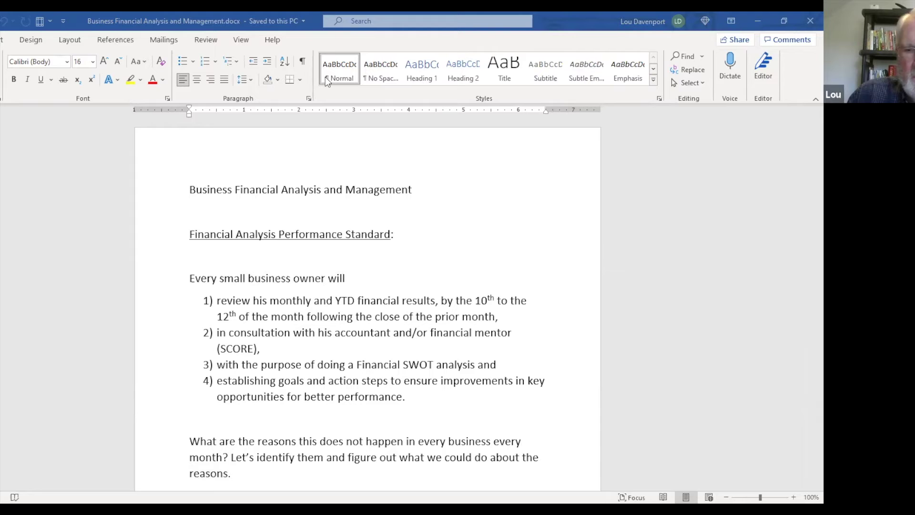
{"action": "key", "text": "alt+Tab"}
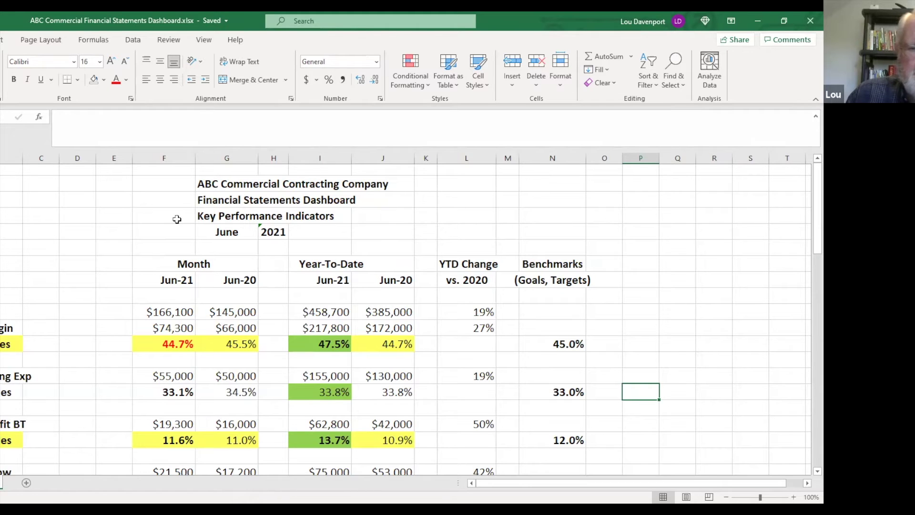
{"action": "left_click", "coordinate": [163, 281]}
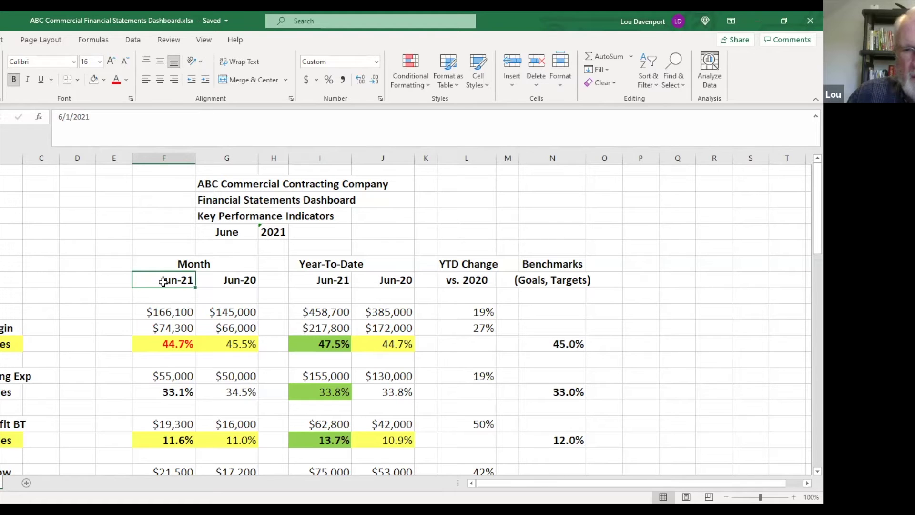
{"action": "left_click", "coordinate": [232, 282]}
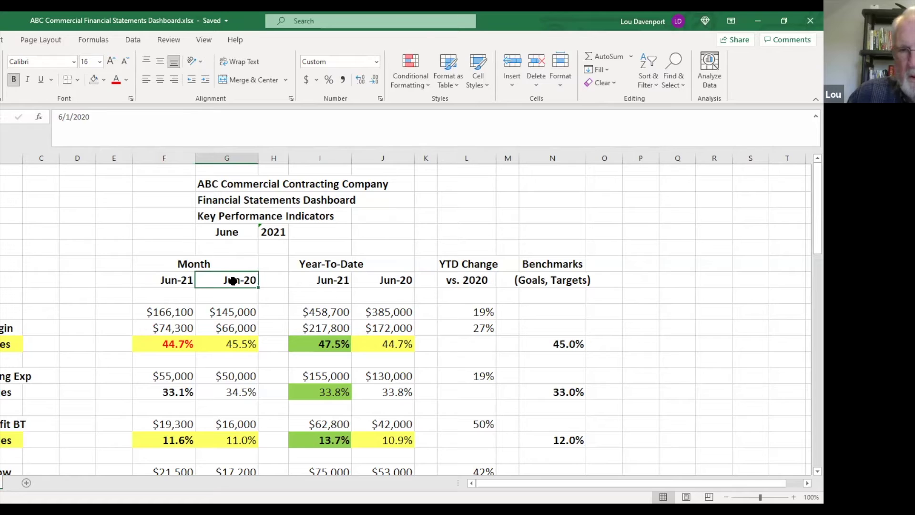
{"action": "left_click", "coordinate": [316, 280]}
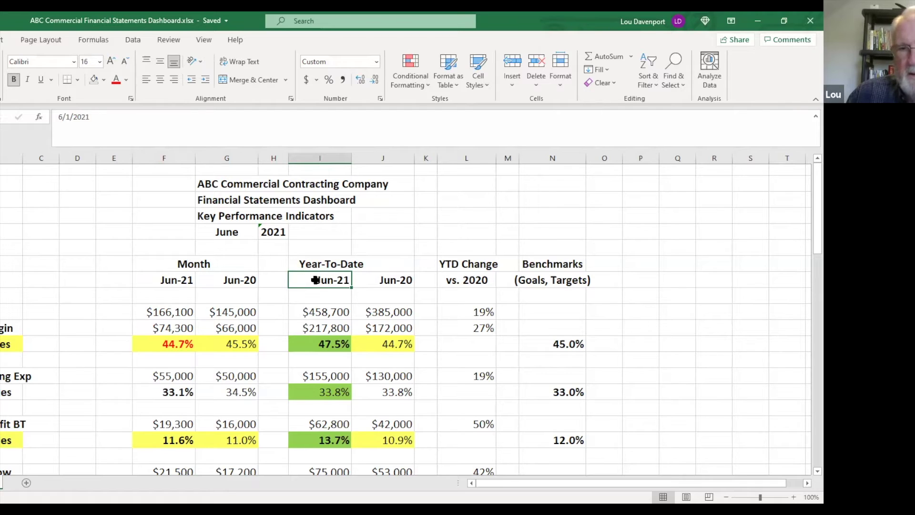
{"action": "left_click", "coordinate": [391, 282]}
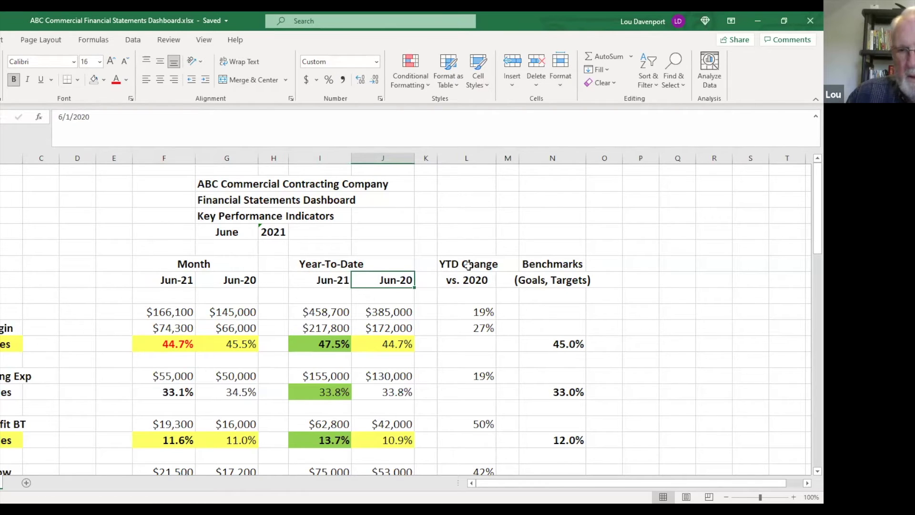
{"action": "left_click_drag", "start_coordinate": [468, 265], "coordinate": [469, 281]}
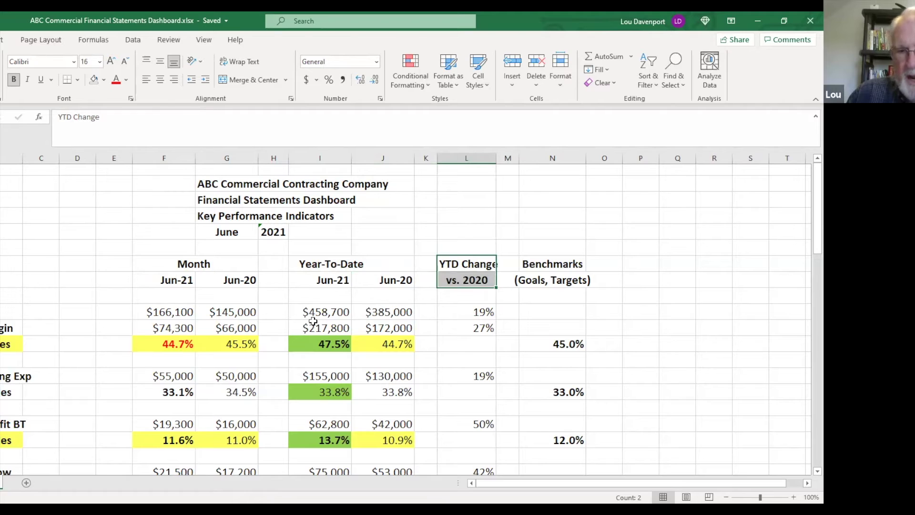
{"action": "left_click", "coordinate": [313, 316]}
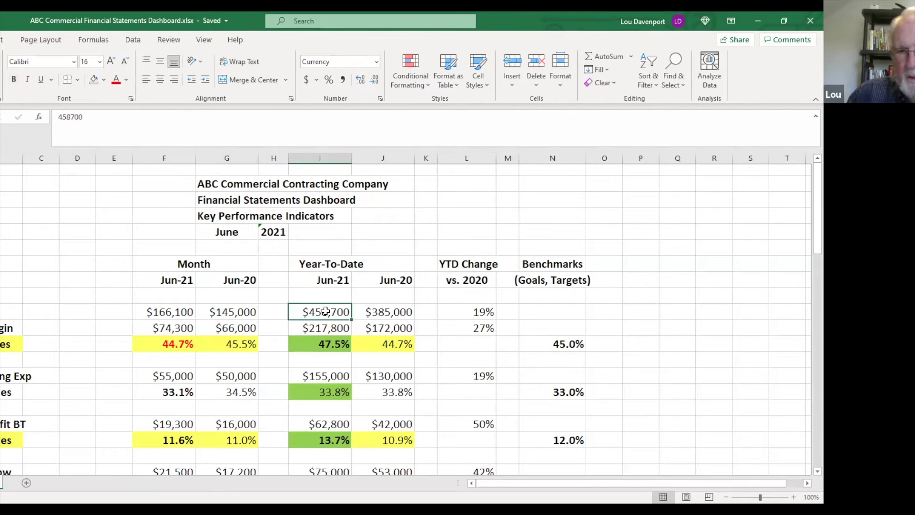
{"action": "left_click", "coordinate": [371, 312]}
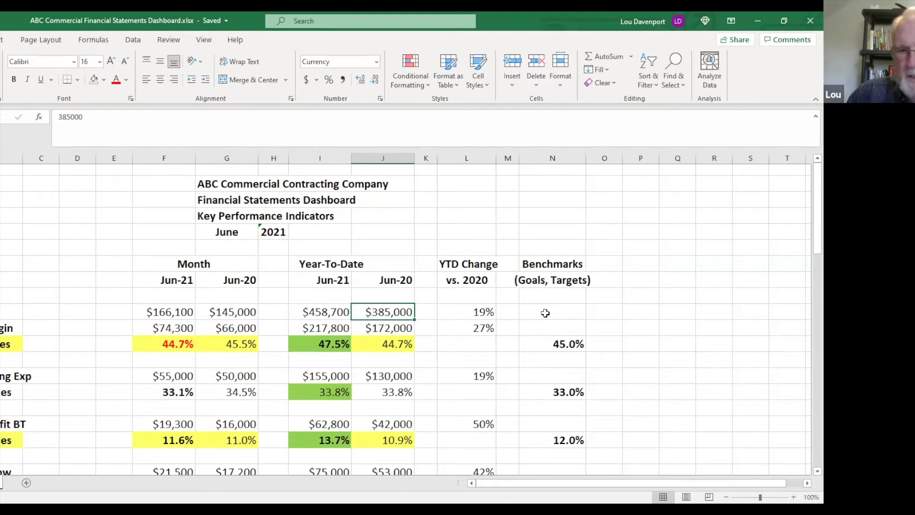
- Review the key performance indicators down the dashboard, including inventory months' supply, interest-bearing debt and the Other KPI's section
{"action": "scroll", "coordinate": [541, 306], "scroll_direction": "down", "scroll_amount": 1}
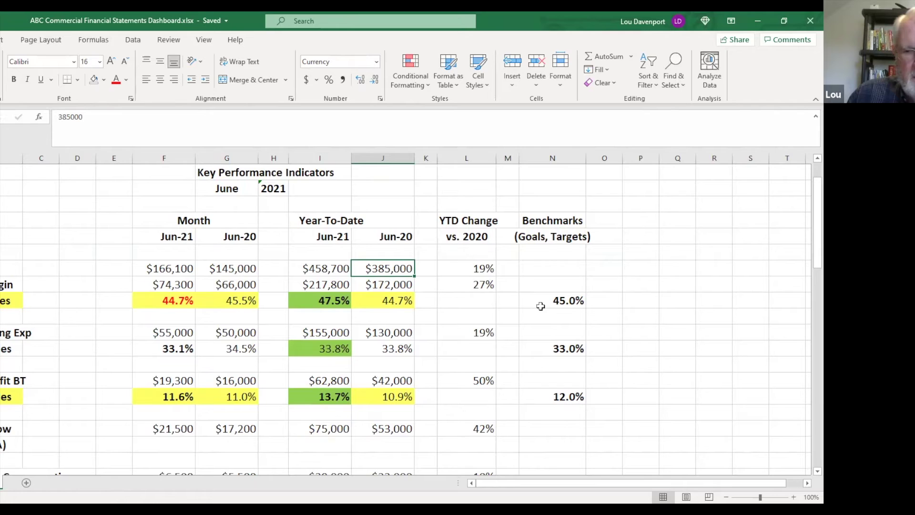
{"action": "scroll", "coordinate": [541, 306], "scroll_direction": "down", "scroll_amount": 1}
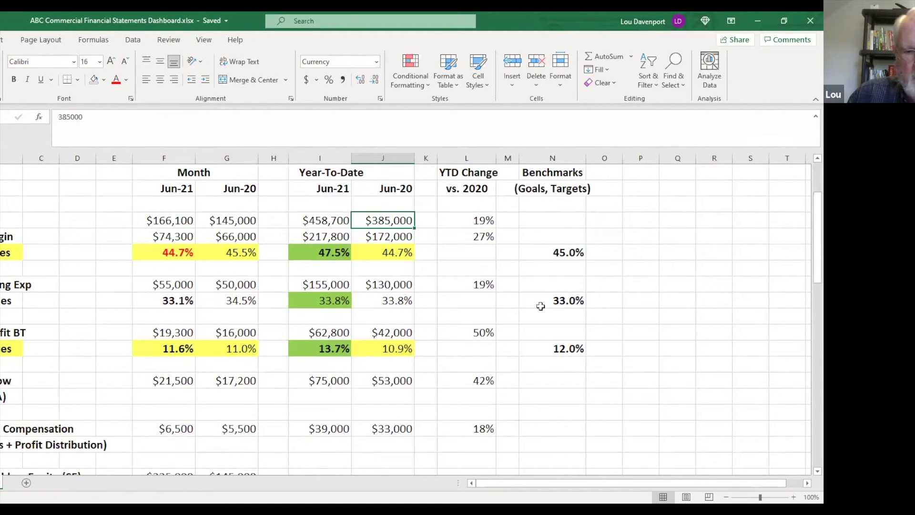
{"action": "scroll", "coordinate": [541, 306], "scroll_direction": "down", "scroll_amount": 3}
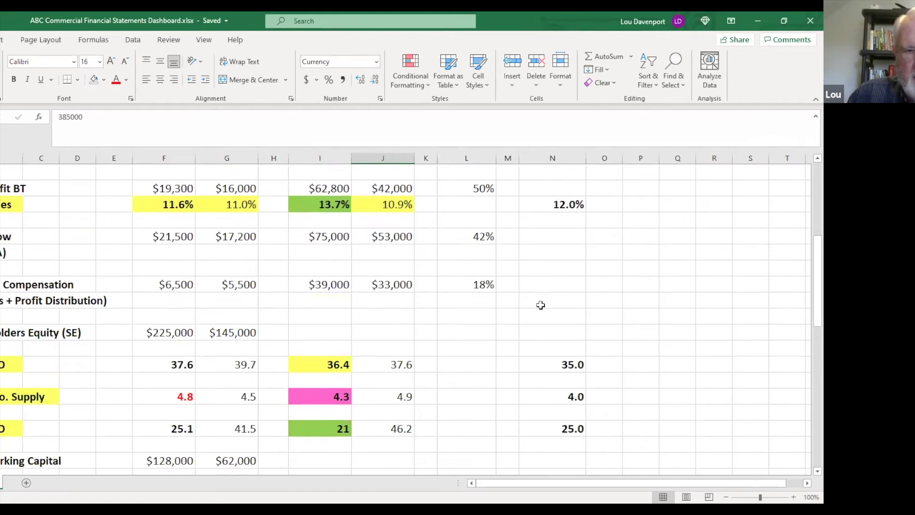
{"action": "scroll", "coordinate": [541, 305], "scroll_direction": "down", "scroll_amount": 1}
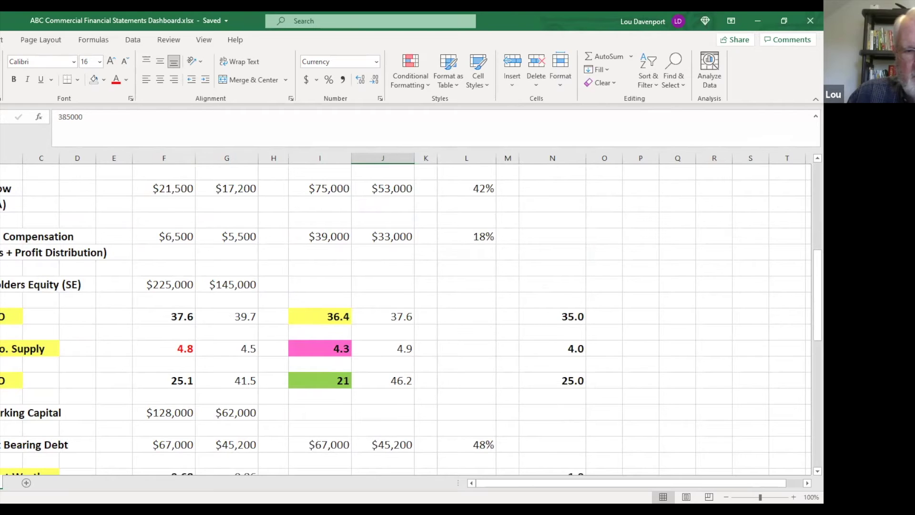
{"action": "left_click", "coordinate": [11, 317]}
{"action": "left_click", "coordinate": [12, 329]}
{"action": "scroll", "coordinate": [84, 343], "scroll_direction": "down", "scroll_amount": 1}
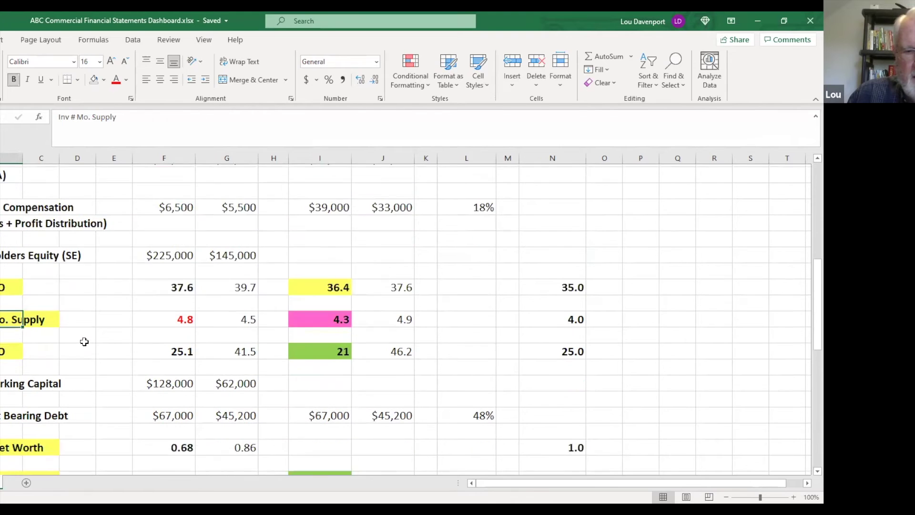
{"action": "scroll", "coordinate": [84, 342], "scroll_direction": "down", "scroll_amount": 1}
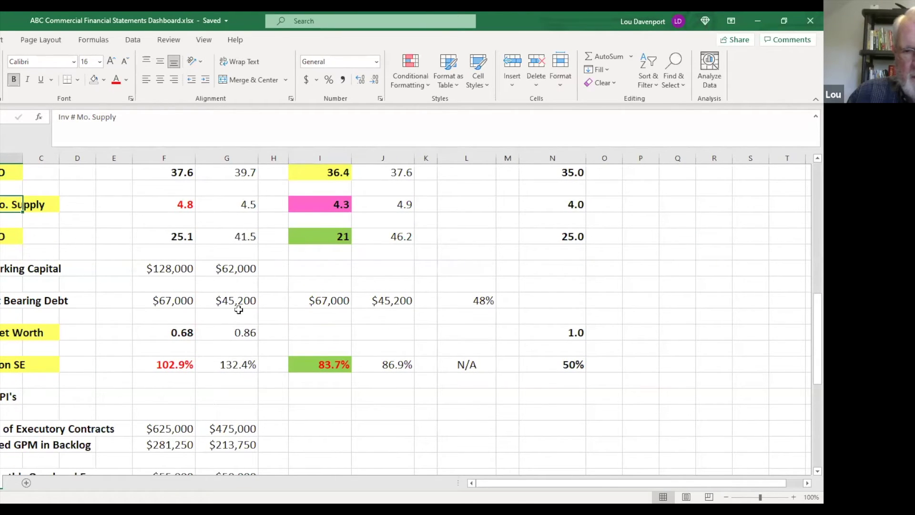
{"action": "scroll", "coordinate": [171, 390], "scroll_direction": "down", "scroll_amount": 2}
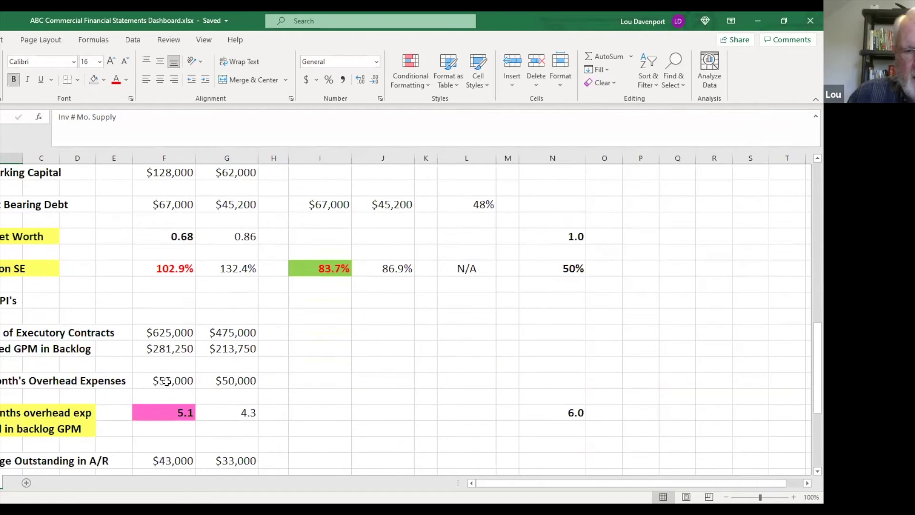
{"action": "left_click", "coordinate": [11, 300]}
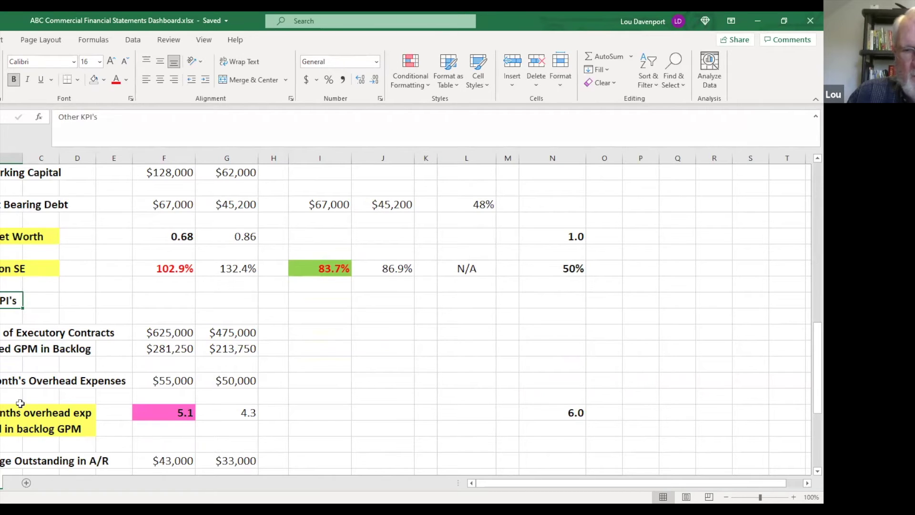
{"action": "scroll", "coordinate": [20, 403], "scroll_direction": "down", "scroll_amount": 2}
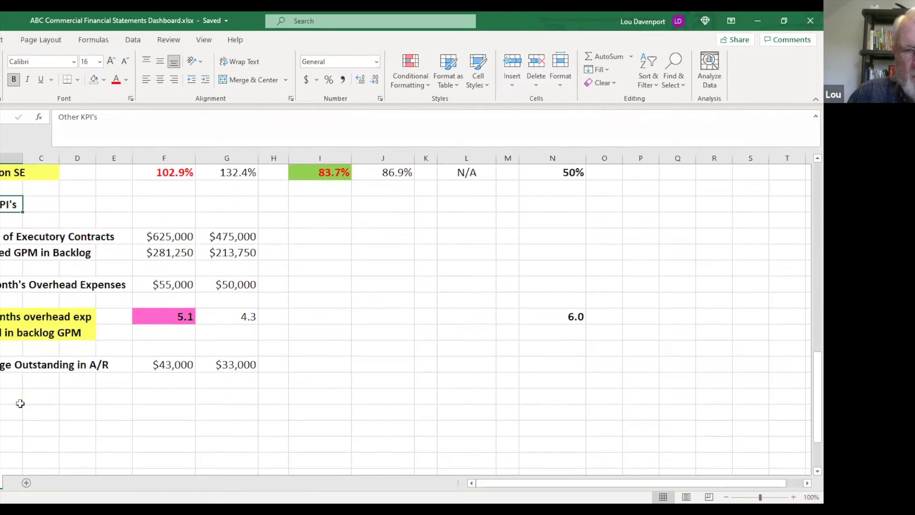
- Look back over the indicators from the Other KPI's section up to the dashboard's title
{"action": "scroll", "coordinate": [20, 402], "scroll_direction": "up", "scroll_amount": 2}
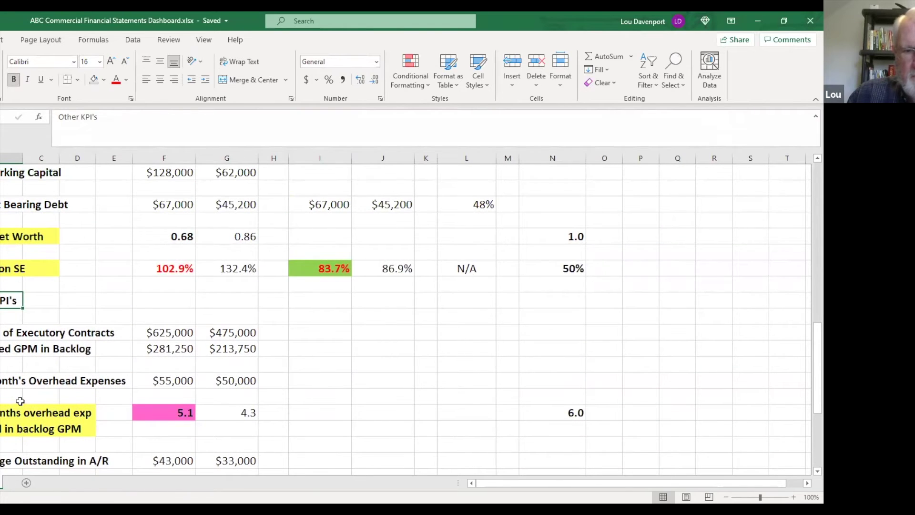
{"action": "scroll", "coordinate": [20, 401], "scroll_direction": "up", "scroll_amount": 1}
{"action": "scroll", "coordinate": [20, 400], "scroll_direction": "up", "scroll_amount": 1}
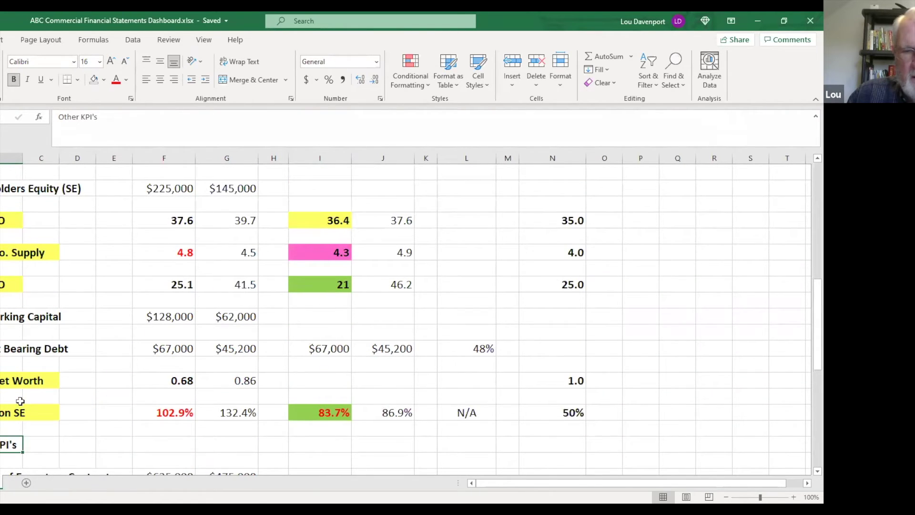
{"action": "scroll", "coordinate": [20, 401], "scroll_direction": "up", "scroll_amount": 3}
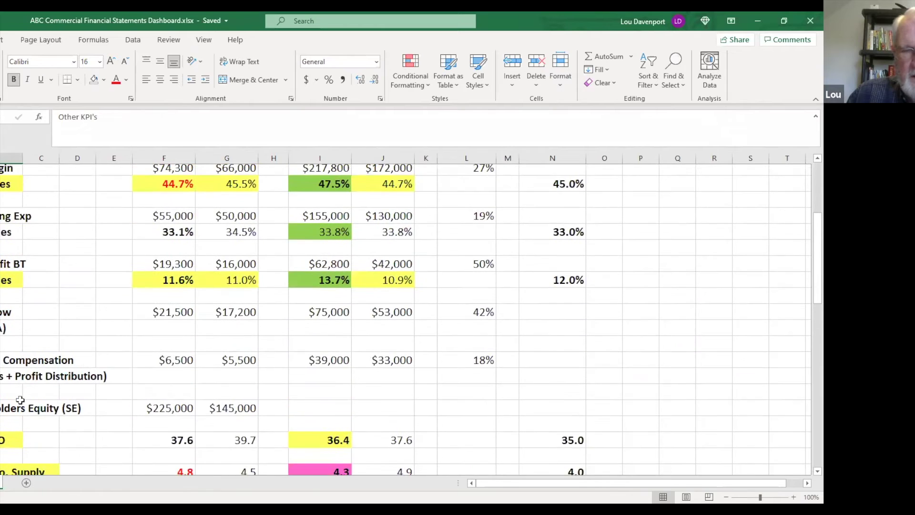
{"action": "scroll", "coordinate": [20, 399], "scroll_direction": "up", "scroll_amount": 1}
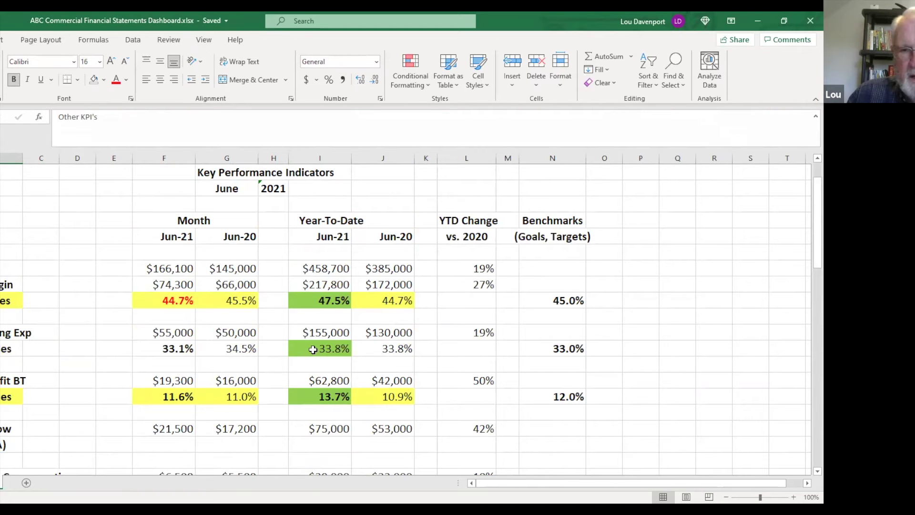
{"action": "scroll", "coordinate": [313, 351], "scroll_direction": "up", "scroll_amount": 1}
{"action": "scroll", "coordinate": [313, 351], "scroll_direction": "down", "scroll_amount": 10}
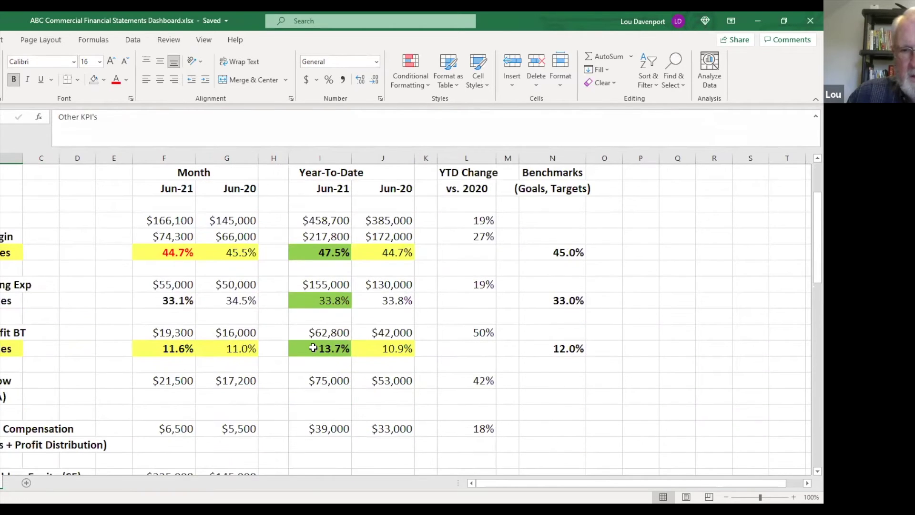
{"action": "scroll", "coordinate": [315, 341], "scroll_direction": "up", "scroll_amount": 15}
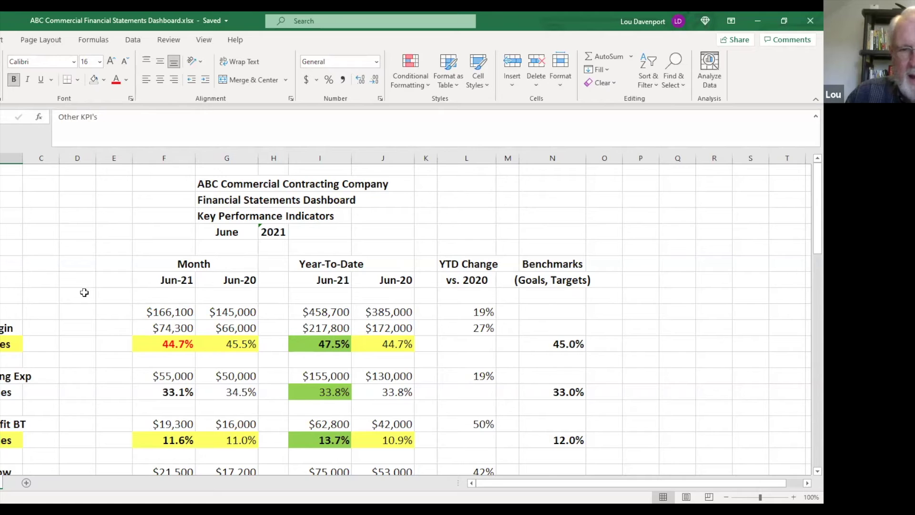
- Compare the June and year-to-date figures for 2021 and 2020 in row 10, including the YTD change
{"action": "scroll", "coordinate": [85, 292], "scroll_direction": "down", "scroll_amount": 1}
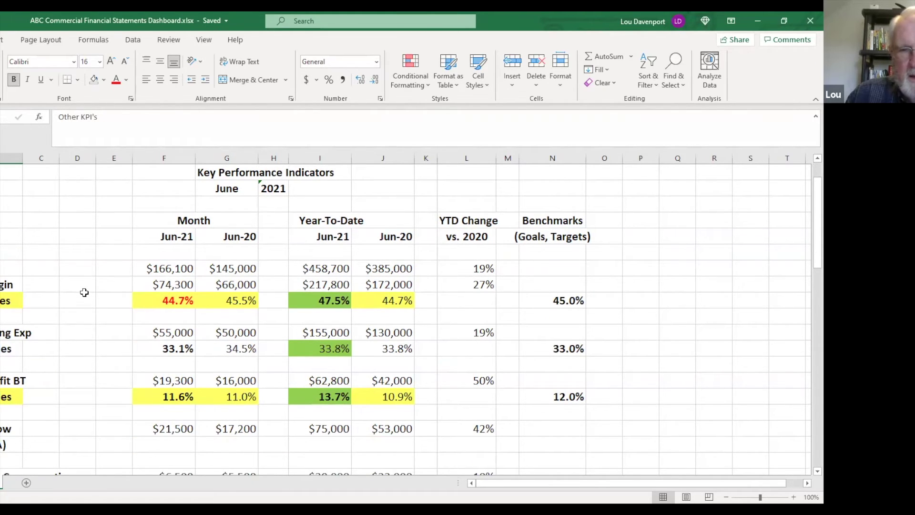
{"action": "scroll", "coordinate": [84, 292], "scroll_direction": "down", "scroll_amount": 1}
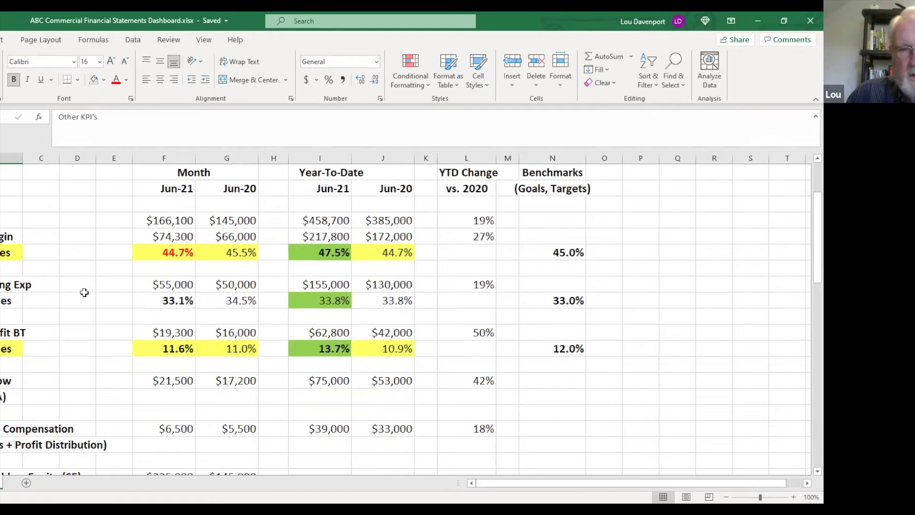
{"action": "scroll", "coordinate": [88, 292], "scroll_direction": "up", "scroll_amount": 1}
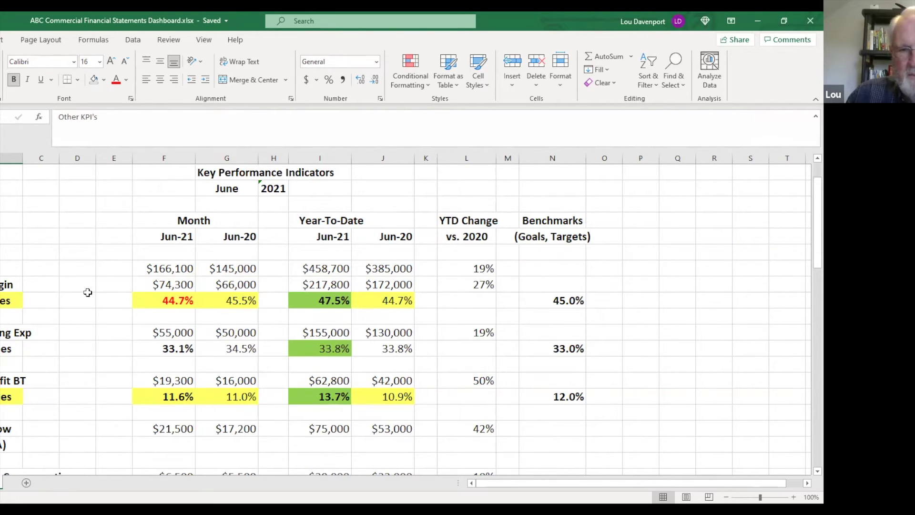
{"action": "left_click", "coordinate": [173, 268]}
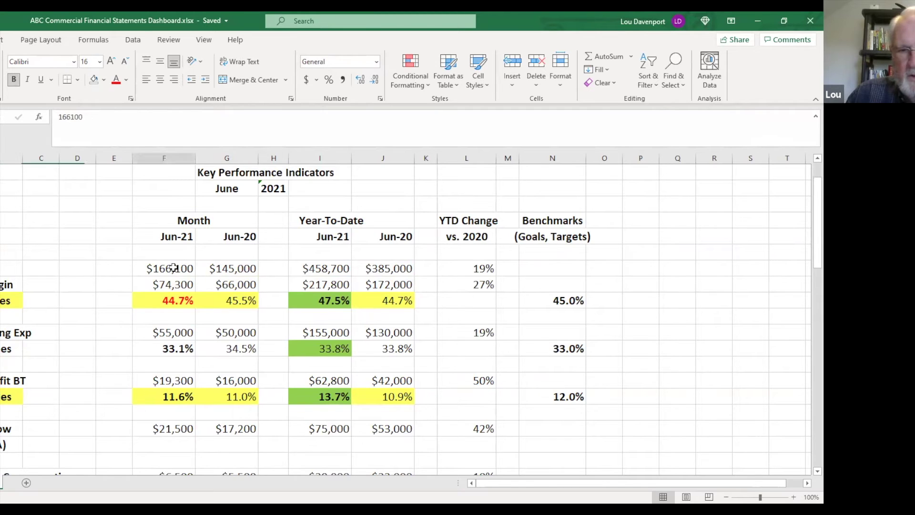
{"action": "left_click", "coordinate": [230, 270]}
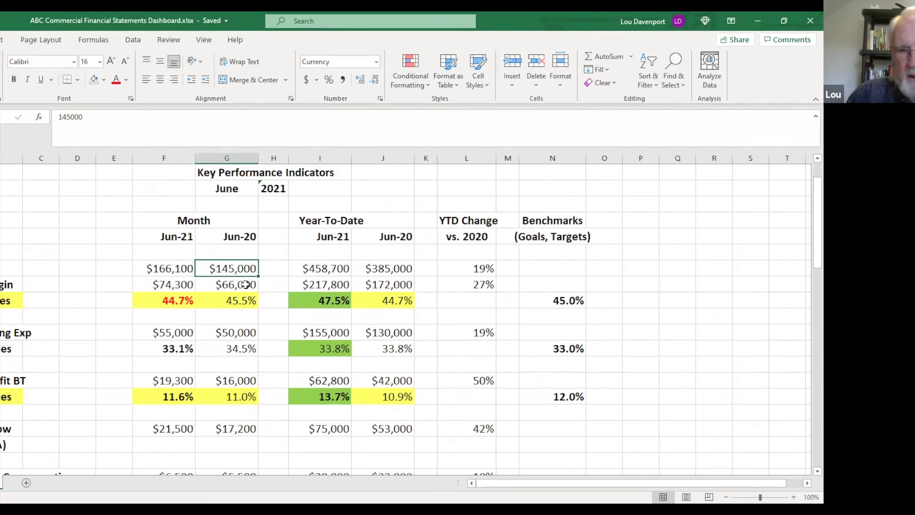
{"action": "left_click", "coordinate": [322, 269]}
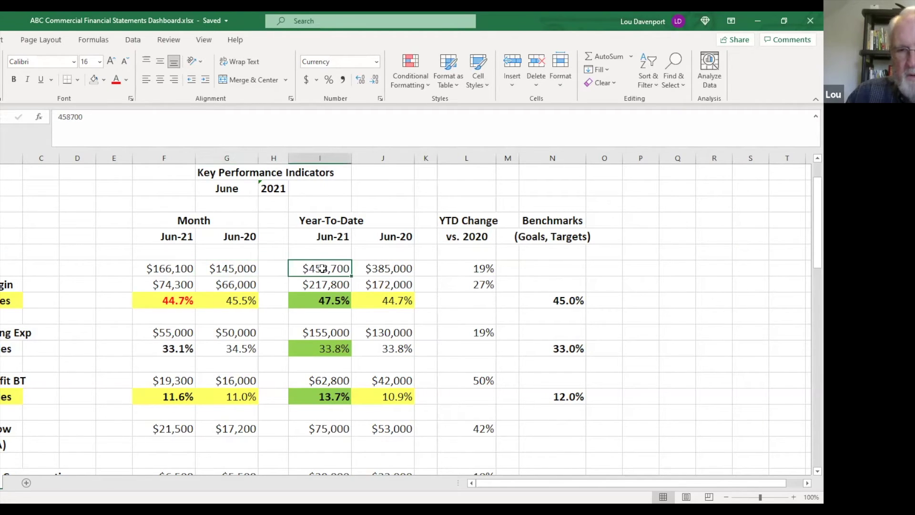
{"action": "left_click", "coordinate": [385, 269]}
{"action": "left_click", "coordinate": [482, 270]}
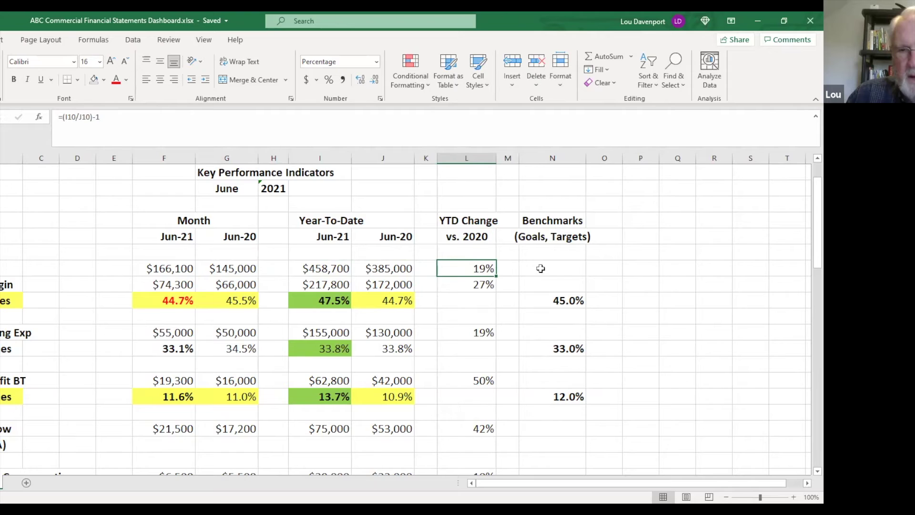
- Examine the margin figures in row 11, the June 2021 margin percentage below them and the margin's YTD change
{"action": "left_click", "coordinate": [177, 288]}
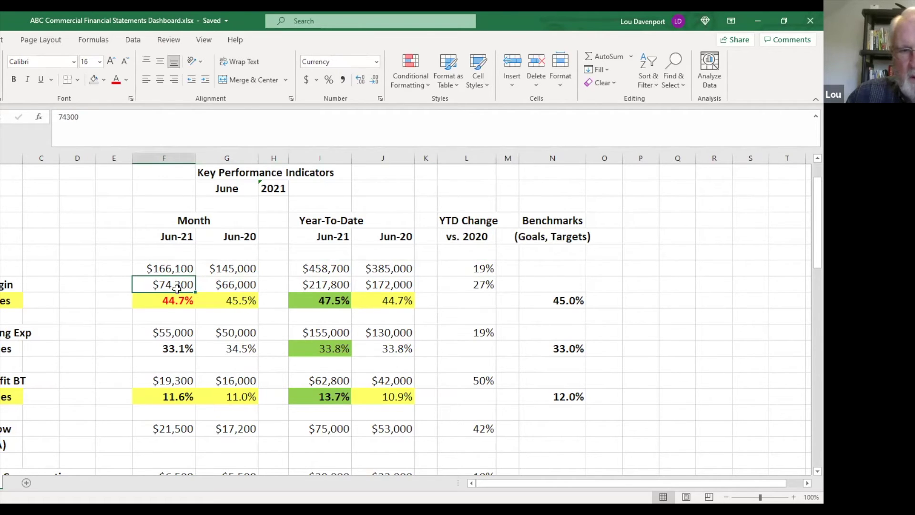
{"action": "left_click", "coordinate": [219, 287]}
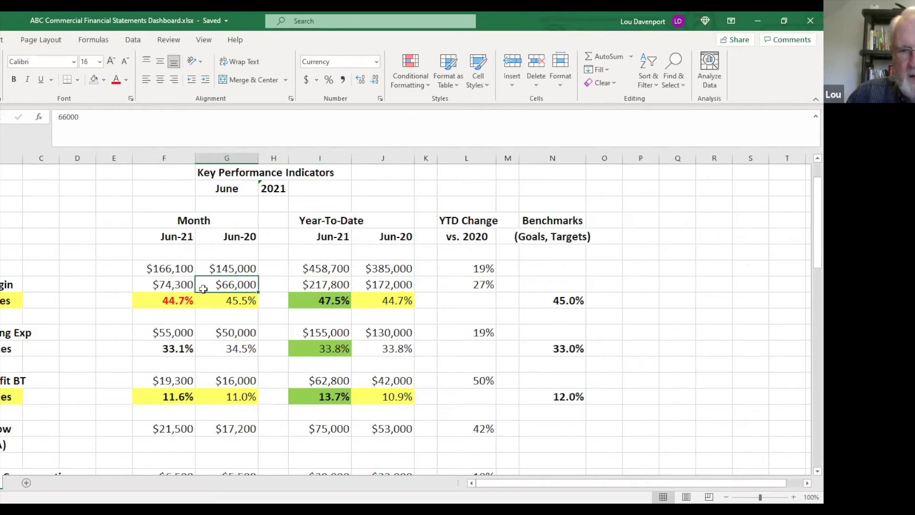
{"action": "left_click", "coordinate": [176, 301]}
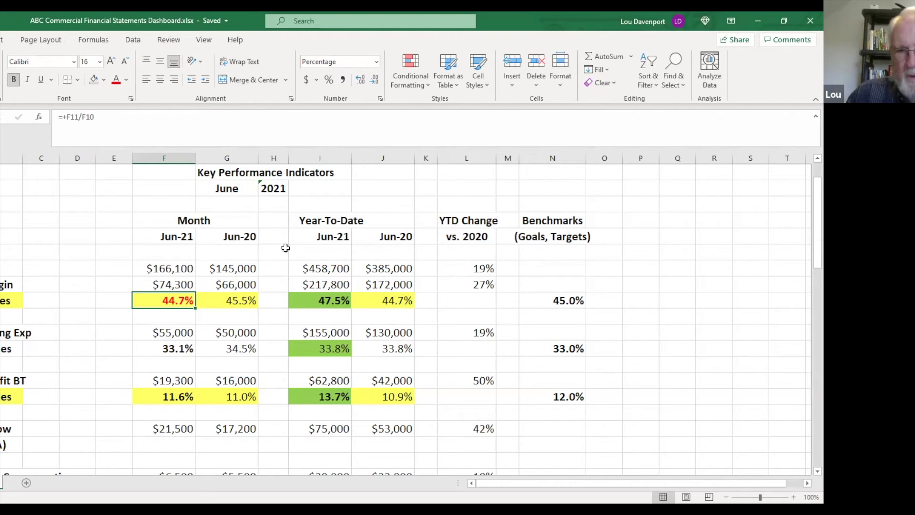
{"action": "left_click", "coordinate": [323, 281]}
{"action": "left_click", "coordinate": [487, 287]}
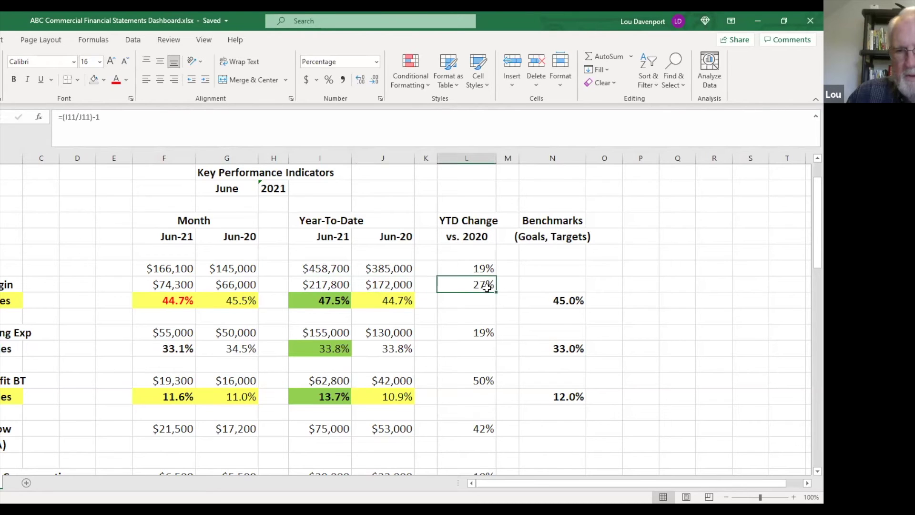
- Compare the year-to-date June 2021 margin percentage with June 2020 and its benchmark, checking the row 10 YTD change and the margin amount
{"action": "left_click", "coordinate": [465, 272]}
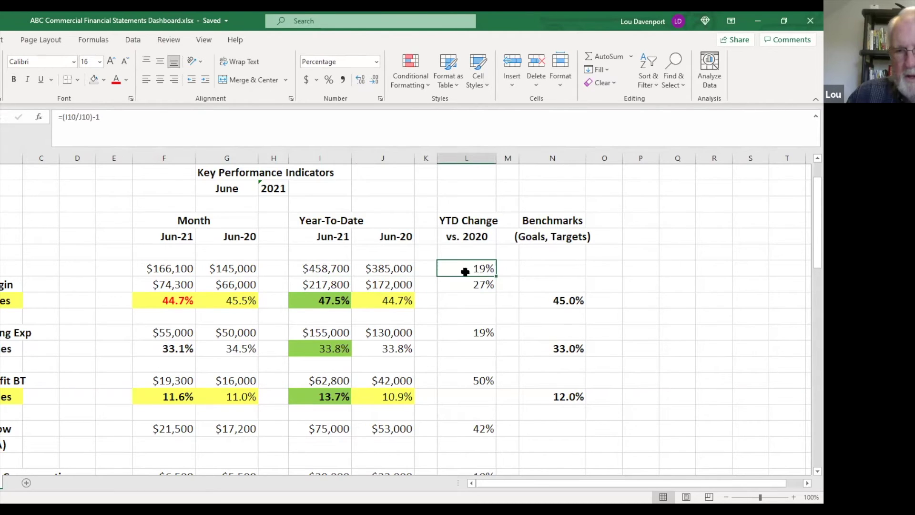
{"action": "left_click", "coordinate": [335, 302]}
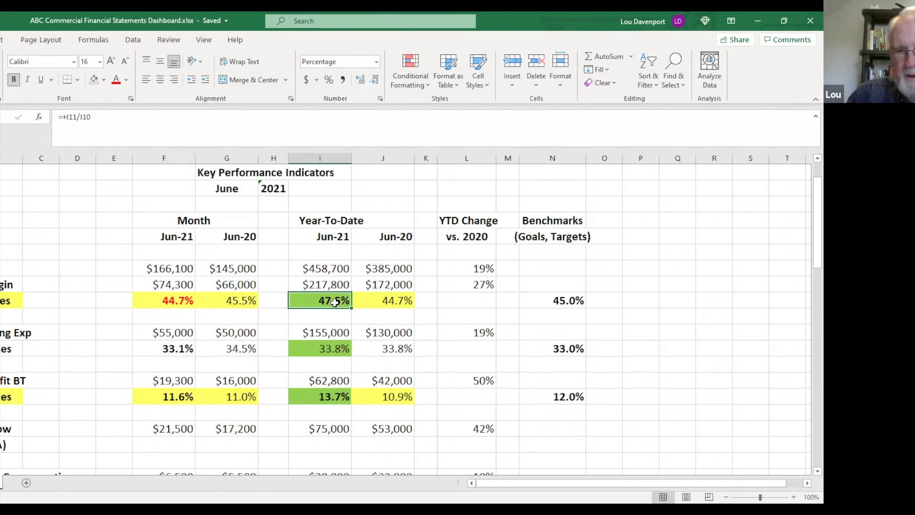
{"action": "left_click", "coordinate": [403, 304]}
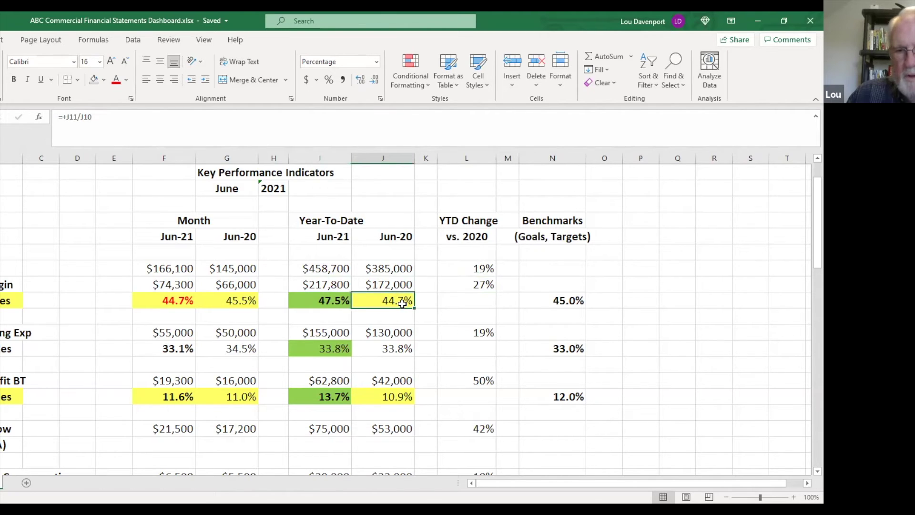
{"action": "left_click", "coordinate": [566, 303]}
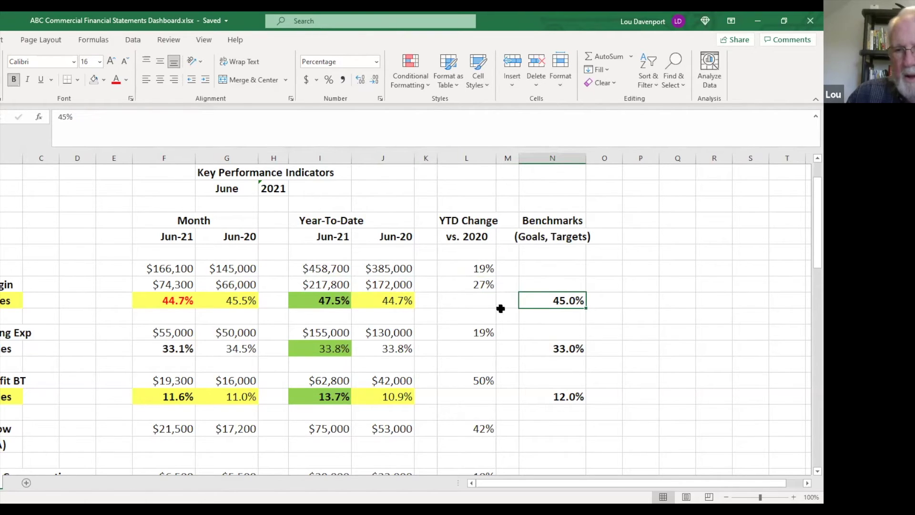
{"action": "left_click", "coordinate": [299, 305]}
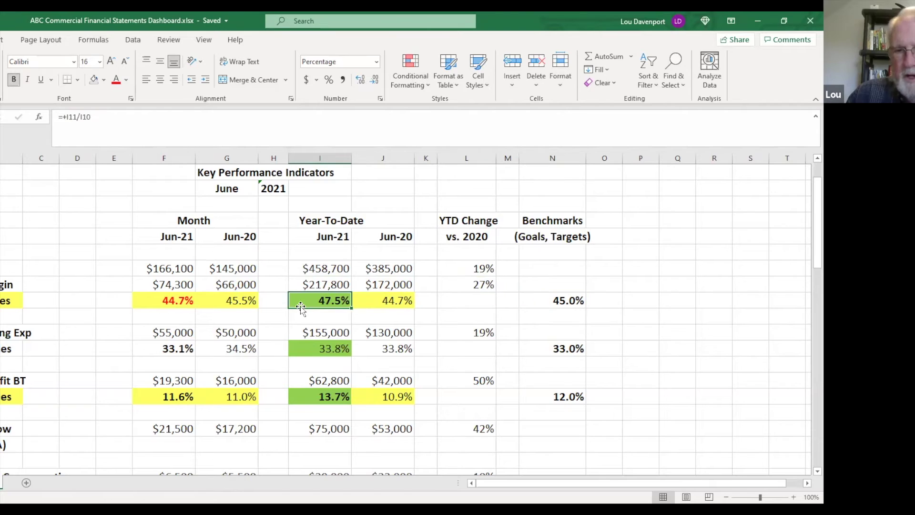
{"action": "left_click", "coordinate": [531, 301]}
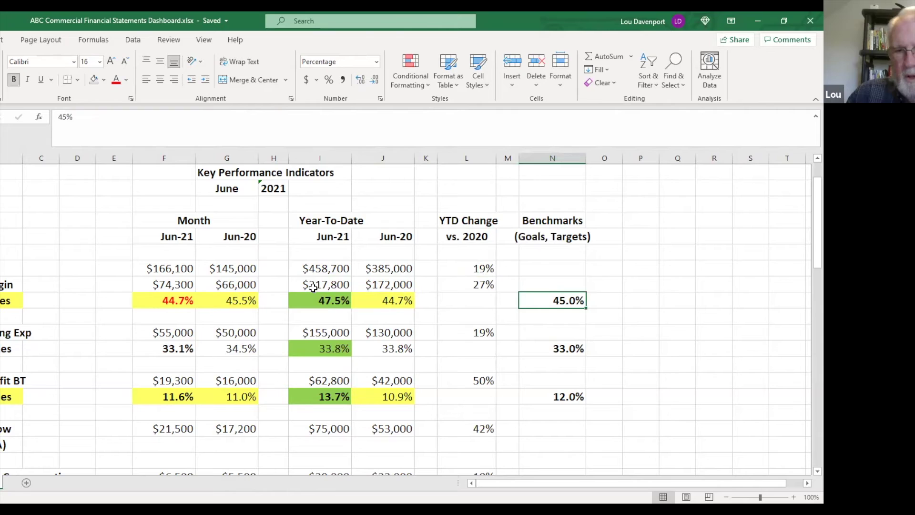
{"action": "left_click", "coordinate": [312, 286]}
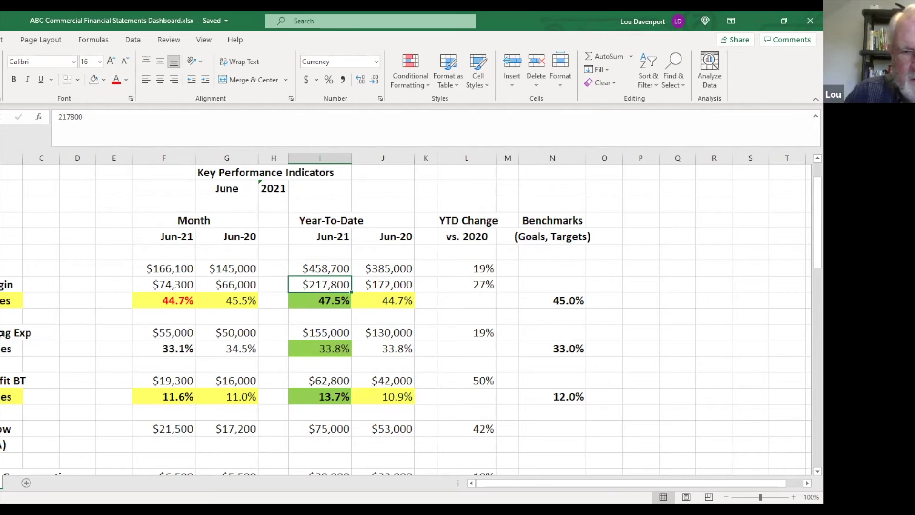
- Examine the Operating Exp row's June 2021 amount alongside the June 2021 margin amount
{"action": "left_click", "coordinate": [4, 337]}
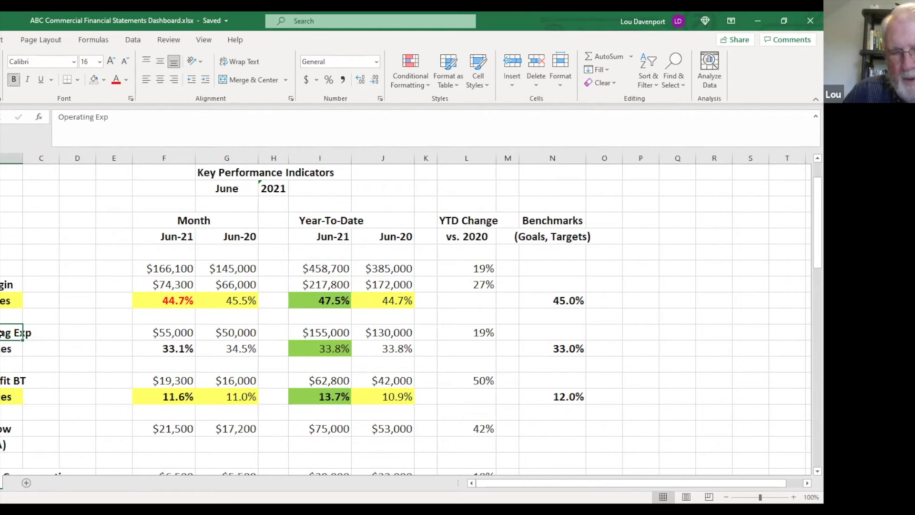
{"action": "left_click", "coordinate": [107, 333]}
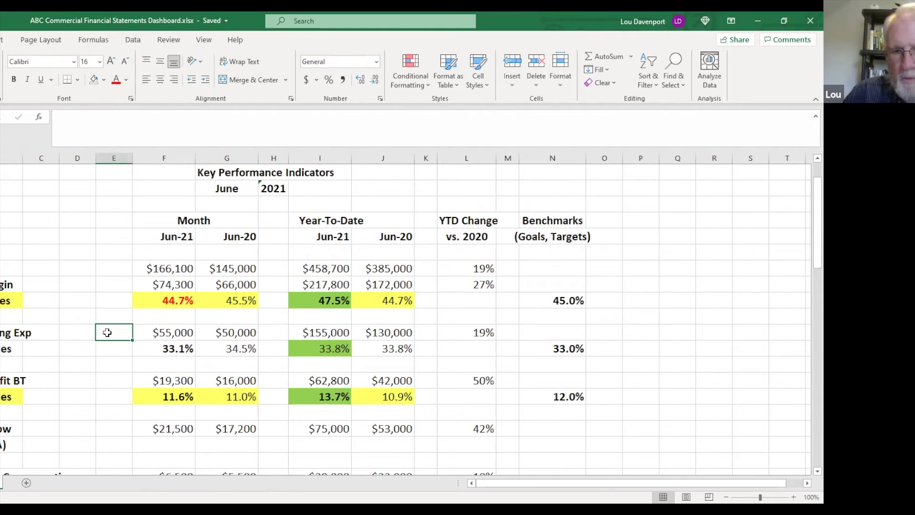
{"action": "left_click", "coordinate": [170, 336]}
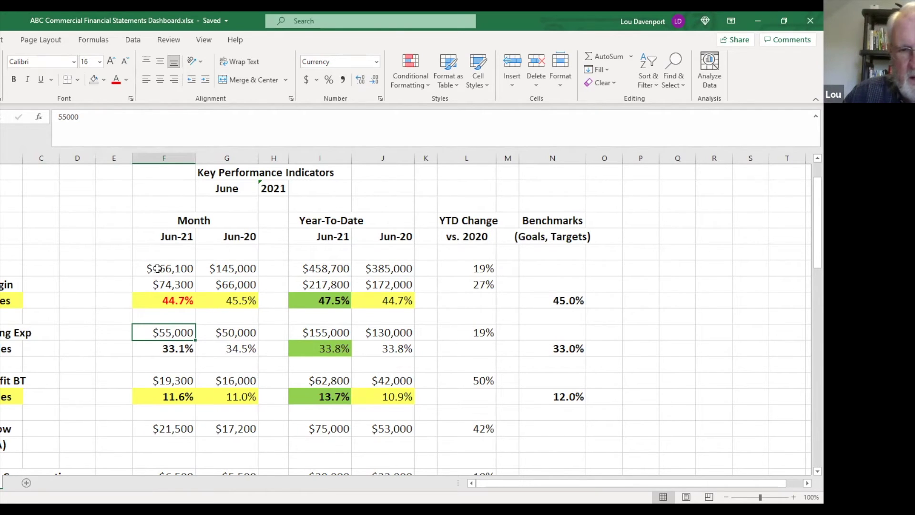
{"action": "left_click", "coordinate": [164, 284]}
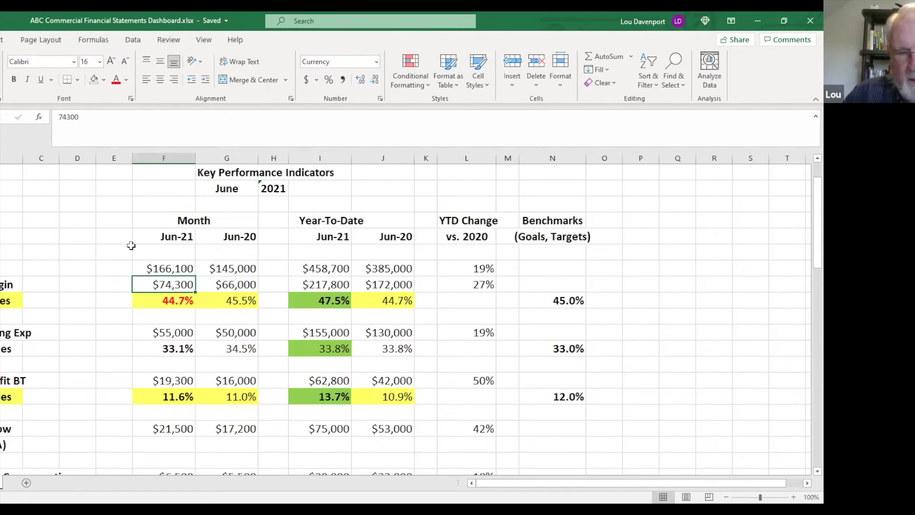
{"action": "left_click", "coordinate": [3, 336]}
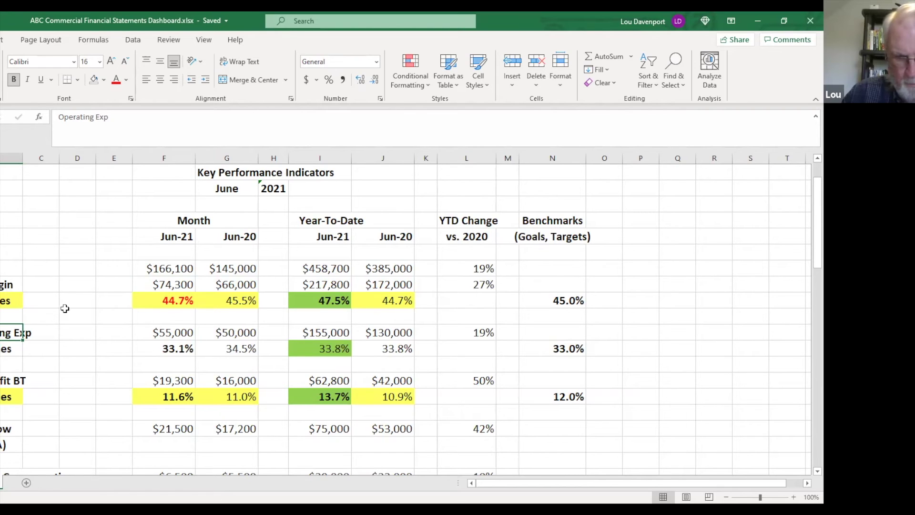
- Review the year-to-date June 2021 operating expense amount and its percentage of sales, plus the June 2021 margin percentage
{"action": "left_click", "coordinate": [329, 338]}
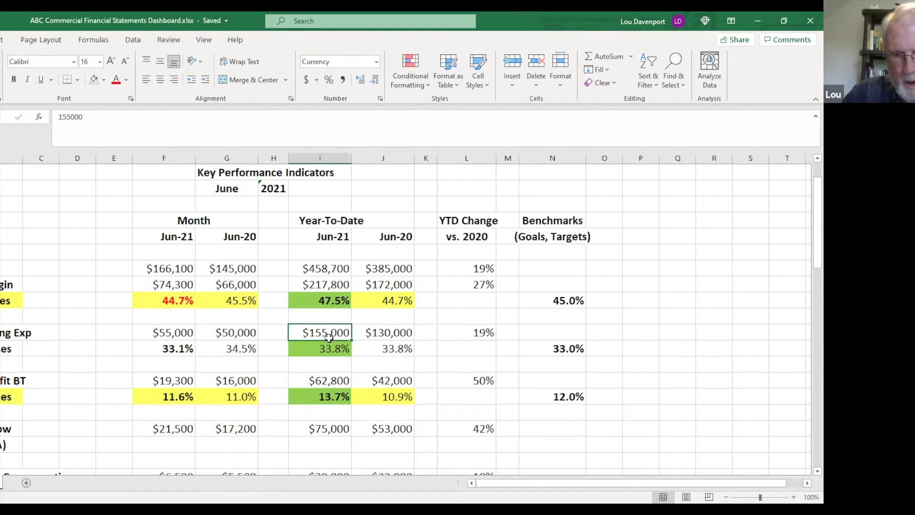
{"action": "left_click", "coordinate": [328, 351]}
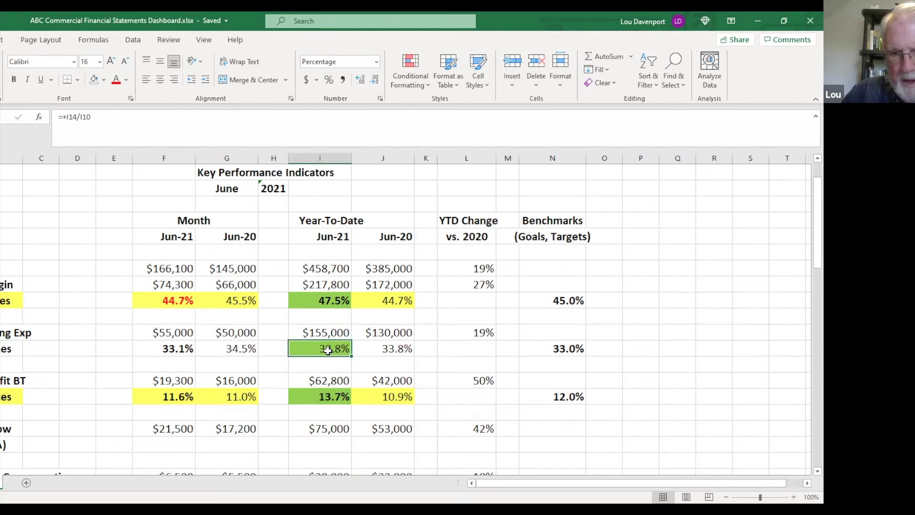
{"action": "left_click", "coordinate": [329, 308]}
{"action": "left_click", "coordinate": [338, 349]}
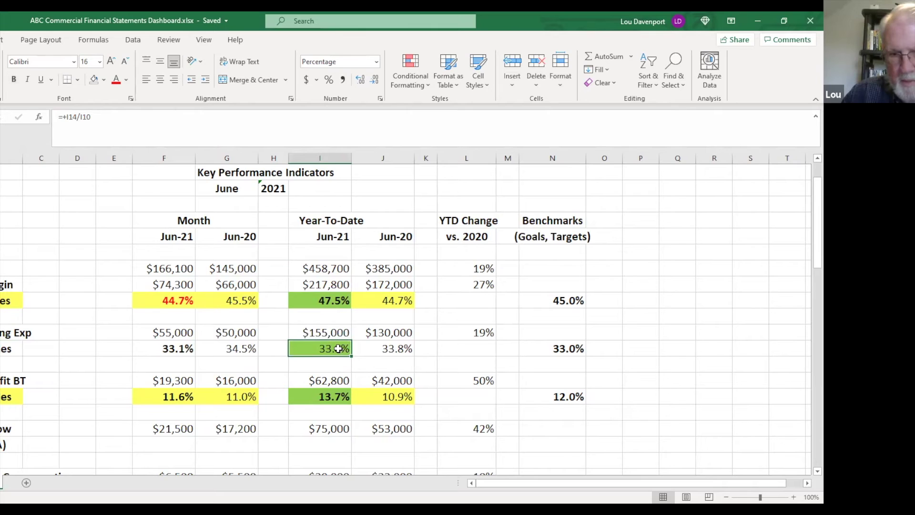
{"action": "left_click", "coordinate": [161, 298]}
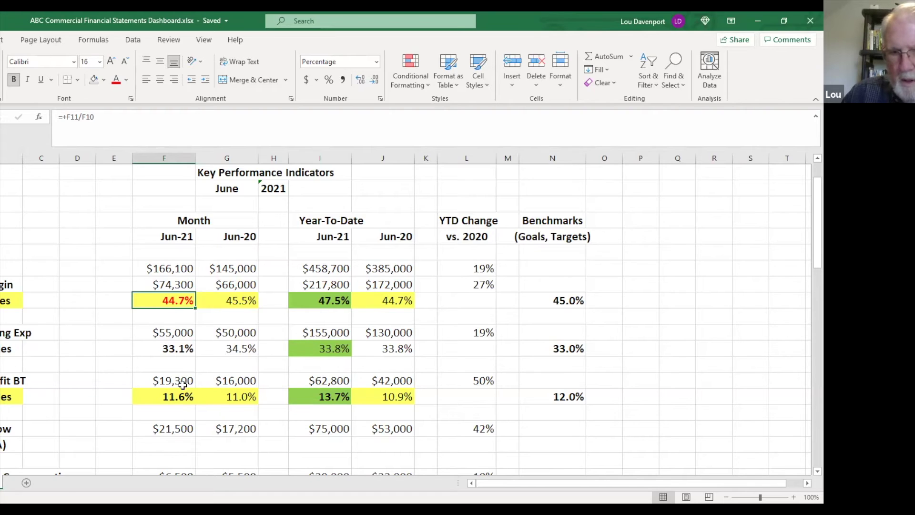
- Compare the year-to-date June 2021 profit before tax and its percentage of sales with the benchmark
{"action": "left_click", "coordinate": [324, 383]}
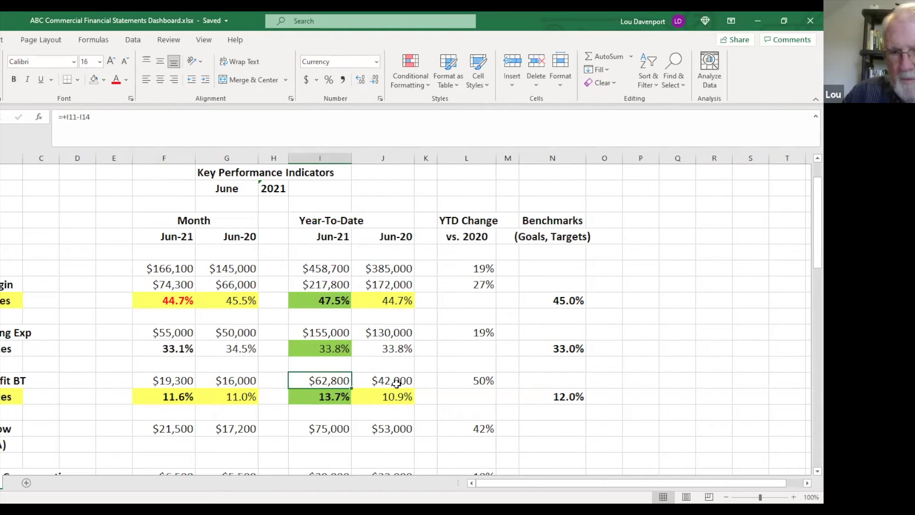
{"action": "left_click", "coordinate": [332, 399]}
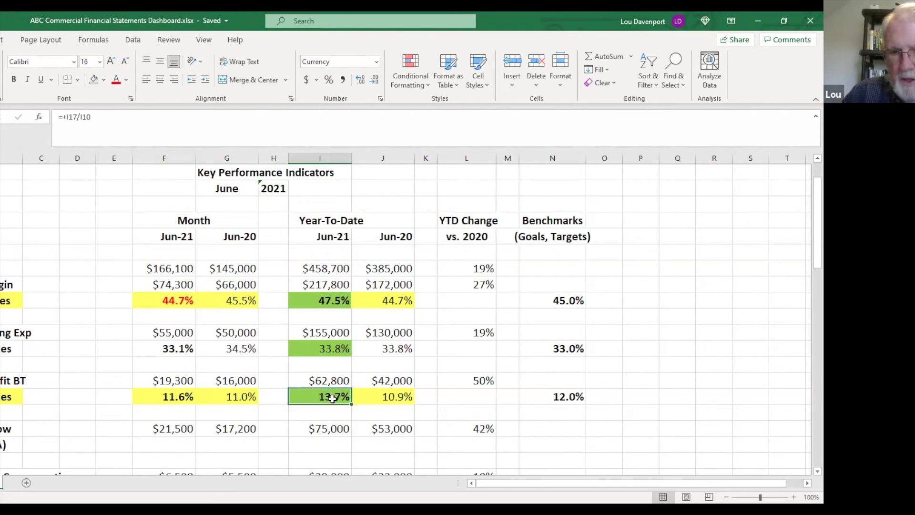
{"action": "left_click", "coordinate": [550, 397]}
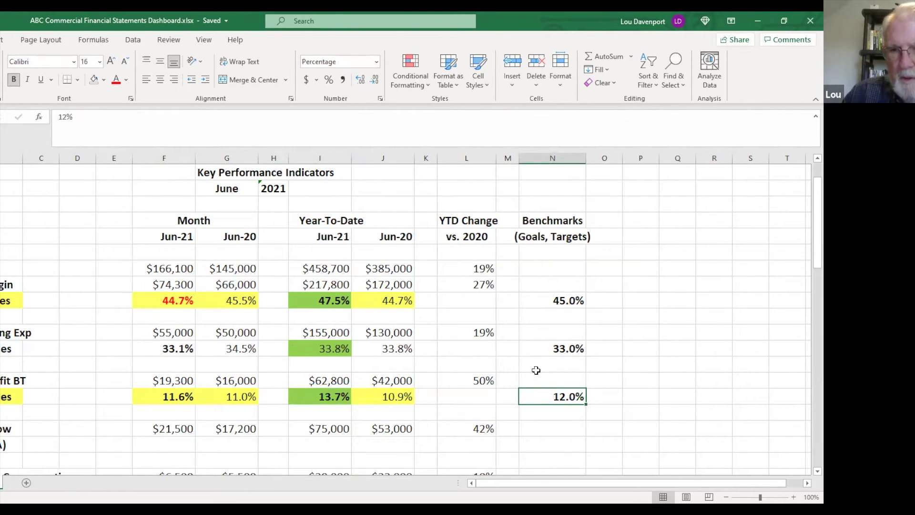
- Review the Cash Flow (EBITDA) row's figures for June 2021 and year-to-date June 2021
{"action": "scroll", "coordinate": [536, 371], "scroll_direction": "down", "scroll_amount": 3}
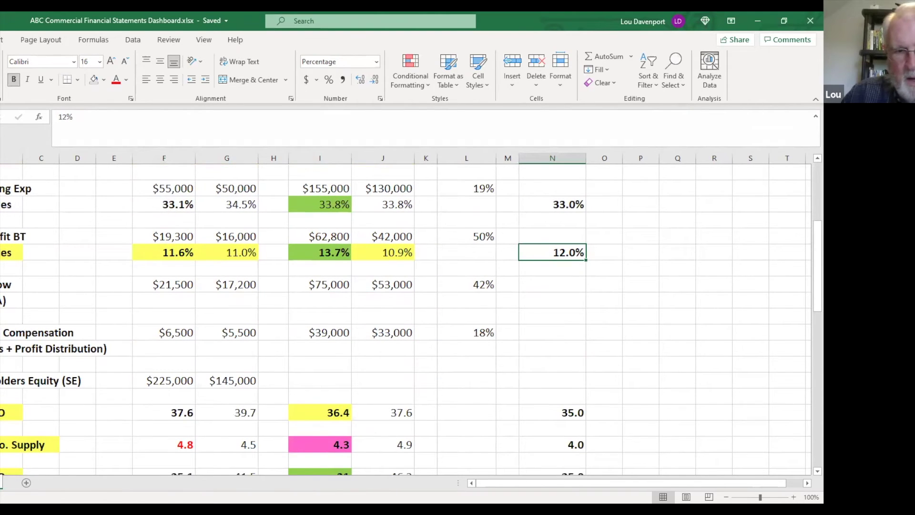
{"action": "left_click", "coordinate": [11, 285]}
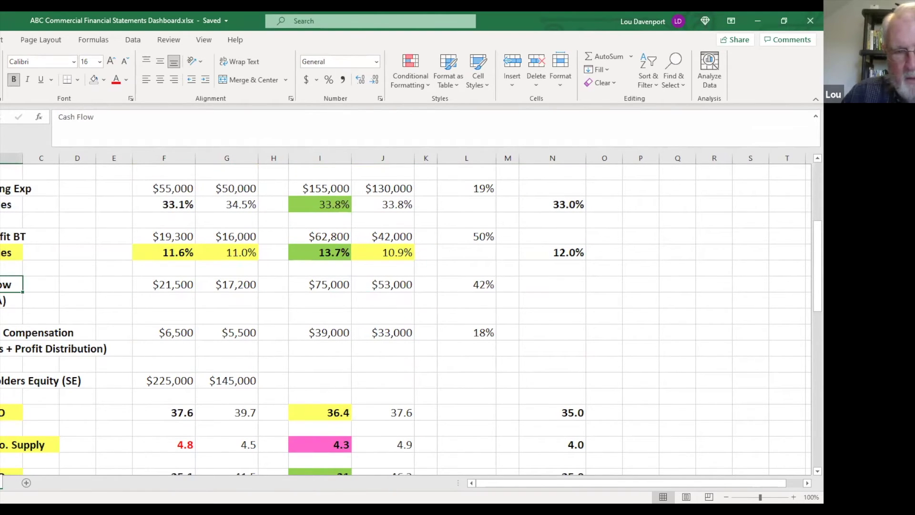
{"action": "key", "text": "Down"}
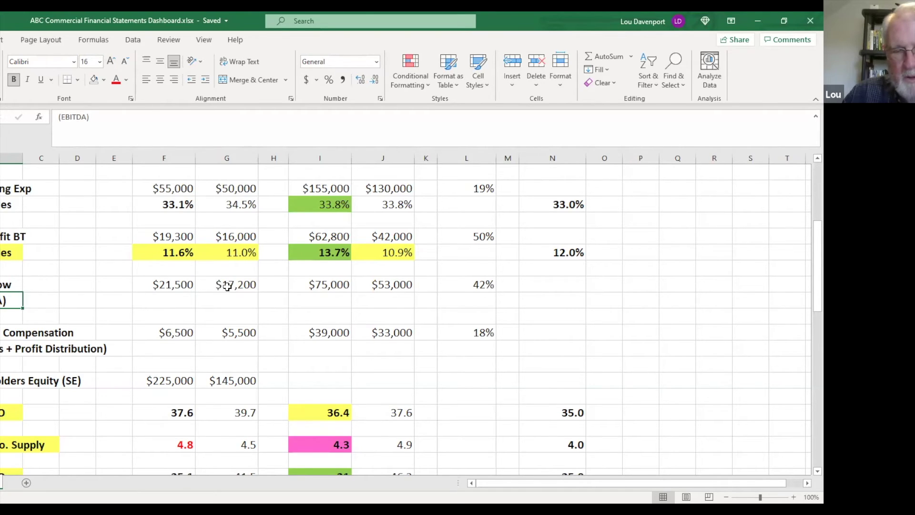
{"action": "left_click", "coordinate": [174, 284]}
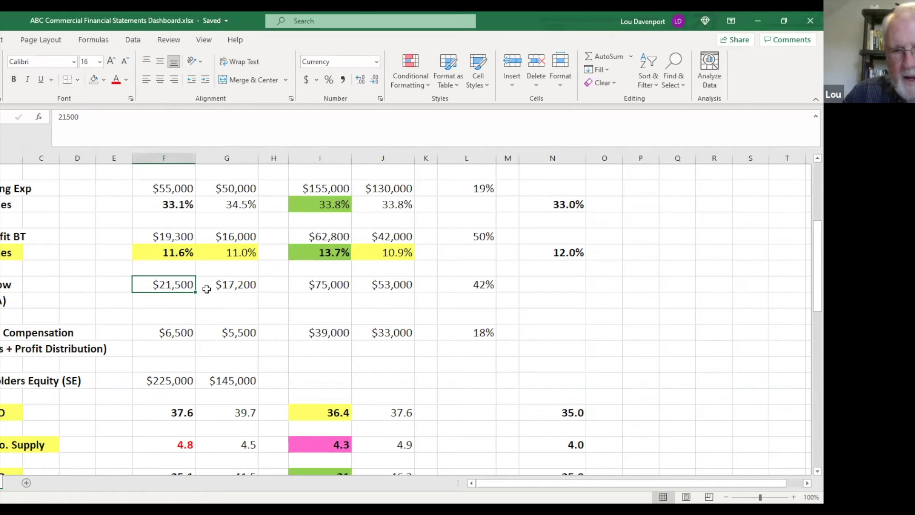
{"action": "left_click", "coordinate": [320, 284]}
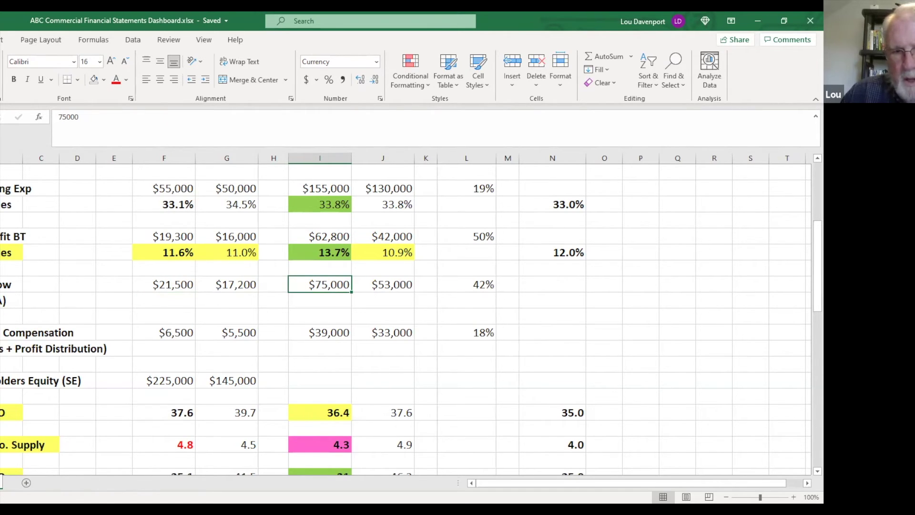
- Compare the year-to-date compensation (Salaries + Profit Distribution) for 2021 and 2020, and check the June 2021 shareholders' equity
{"action": "left_click", "coordinate": [14, 348]}
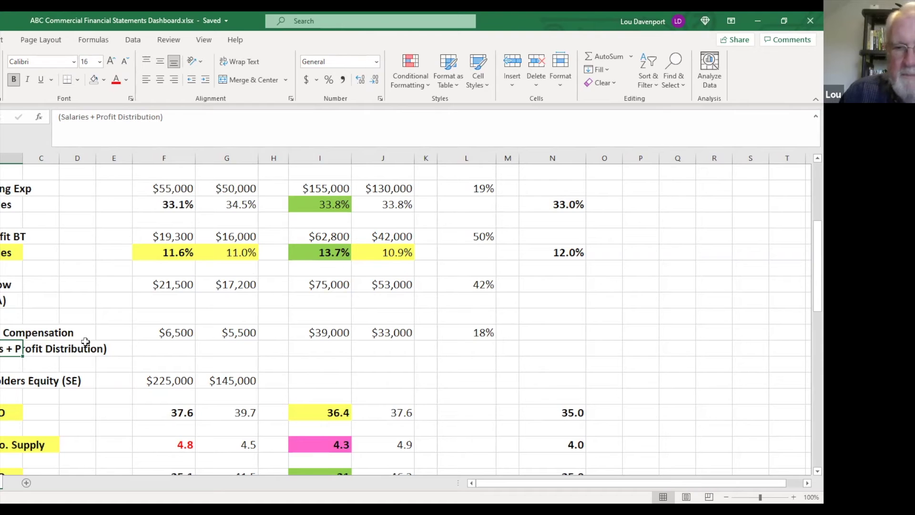
{"action": "left_click", "coordinate": [314, 334]}
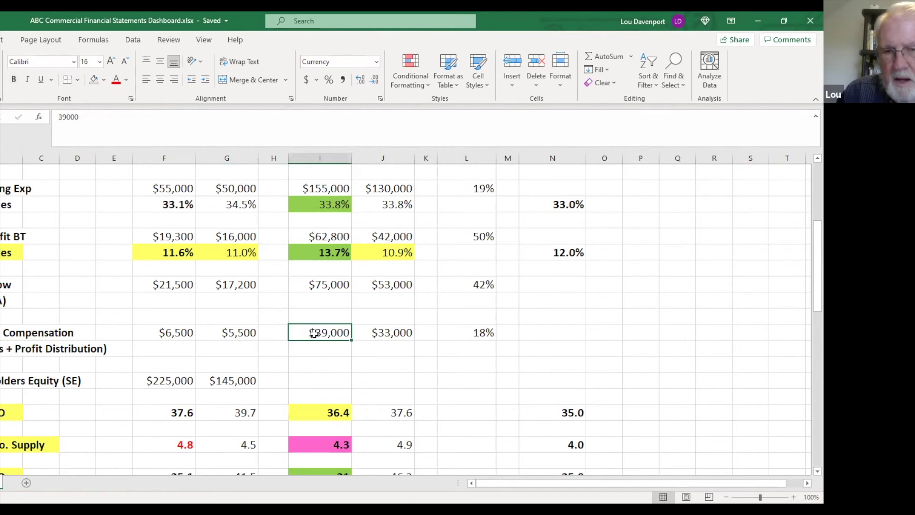
{"action": "left_click", "coordinate": [390, 331]}
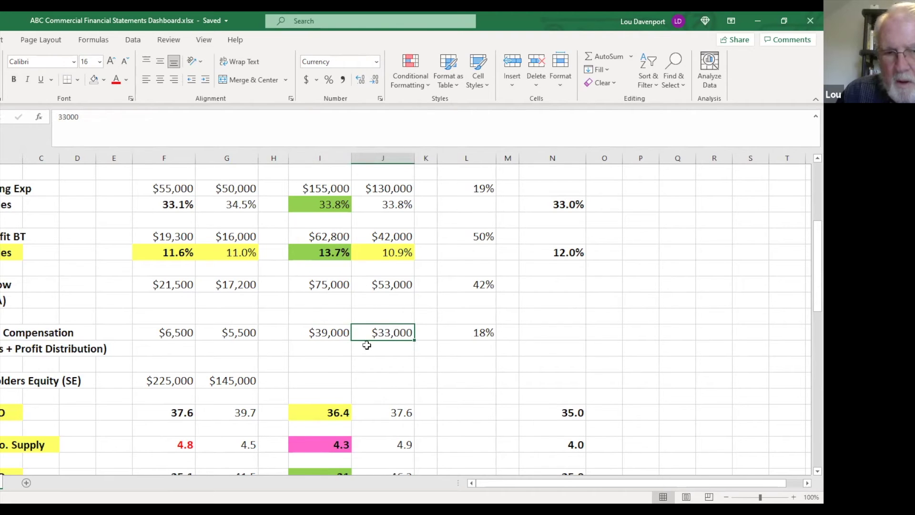
{"action": "left_click", "coordinate": [186, 381]}
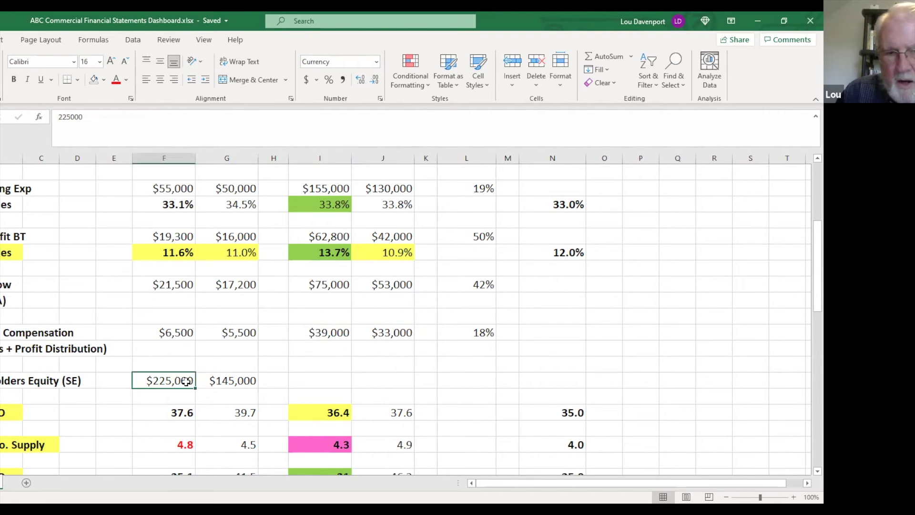
- Examine the A/R DSO indicator and select its year-to-date June 2021 value
{"action": "scroll", "coordinate": [333, 386], "scroll_direction": "down", "scroll_amount": 1}
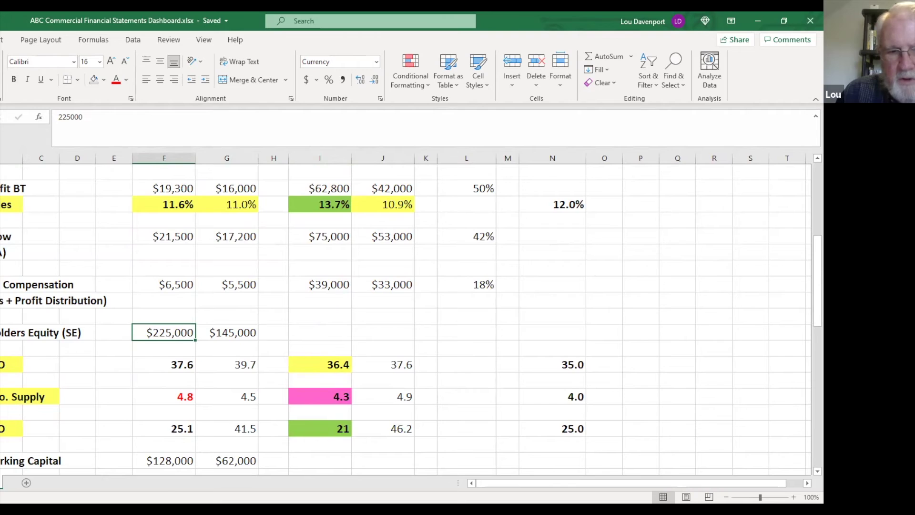
{"action": "left_click", "coordinate": [11, 365]}
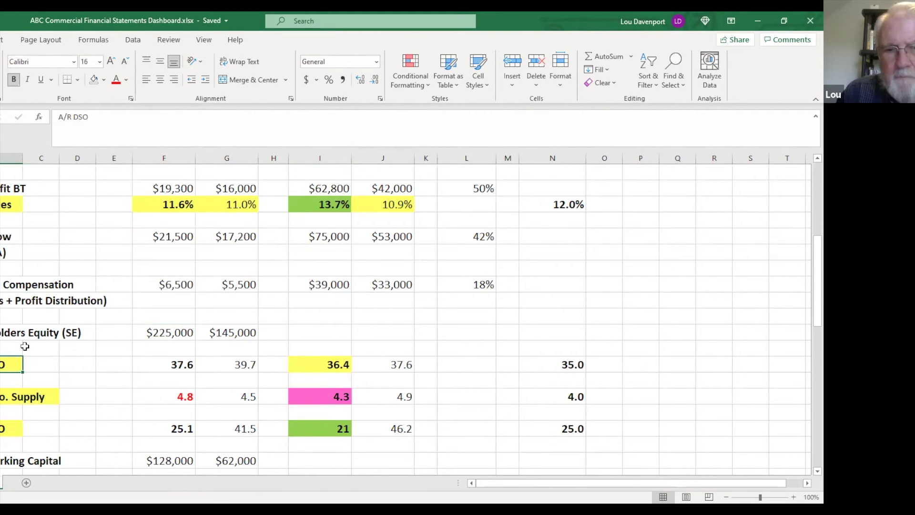
{"action": "left_click", "coordinate": [326, 366]}
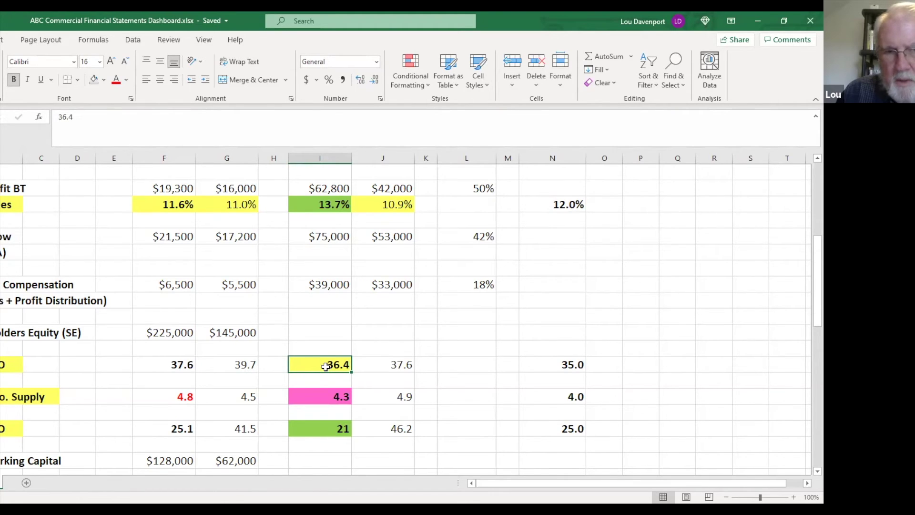
- Fill the year-to-date June 2021 A/R DSO cell with standard light green
{"action": "left_click", "coordinate": [103, 80]}
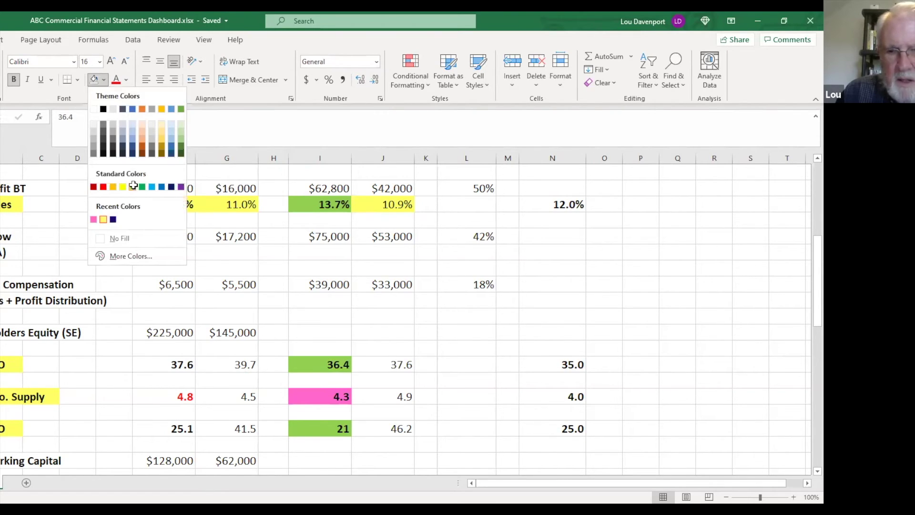
{"action": "left_click", "coordinate": [133, 187]}
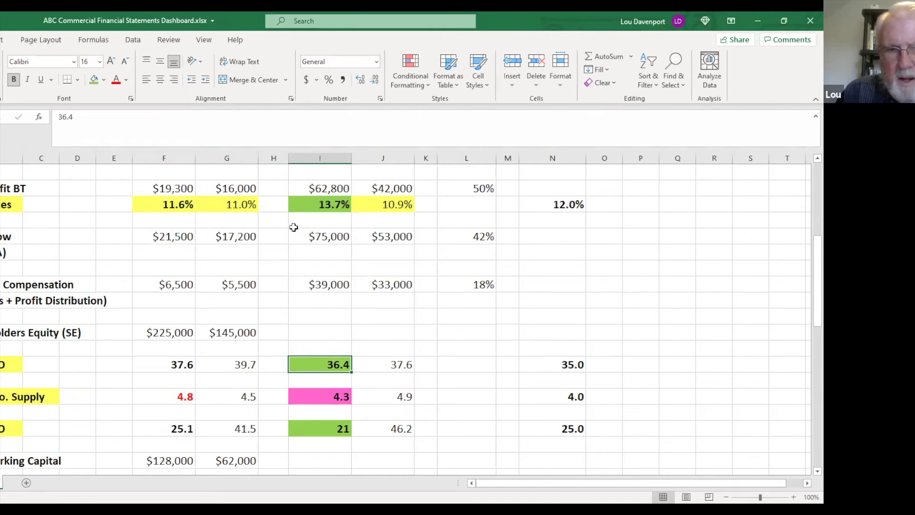
- Fill the year-to-date June 2021 A/R DSO cell with standard yellow and check the indicator's benchmark
{"action": "left_click", "coordinate": [103, 81]}
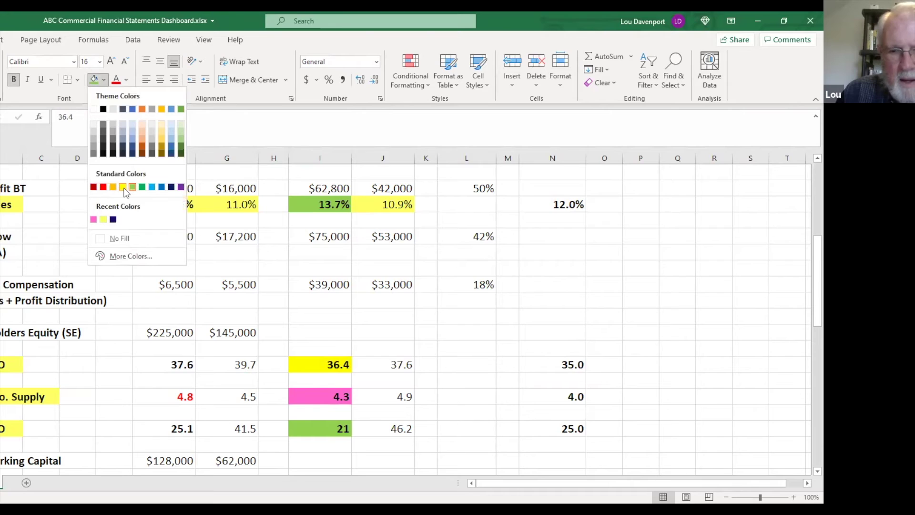
{"action": "left_click", "coordinate": [123, 187]}
{"action": "left_click", "coordinate": [571, 366]}
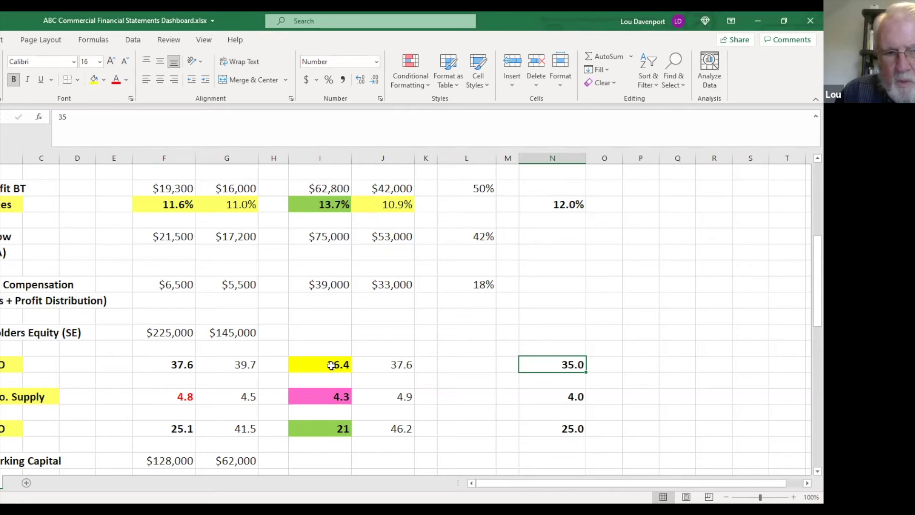
- Check the inventory months' supply indicator, then compare A/P DPO's benchmark with its year-to-date June 2021 and June 2020 values
{"action": "left_click", "coordinate": [12, 397]}
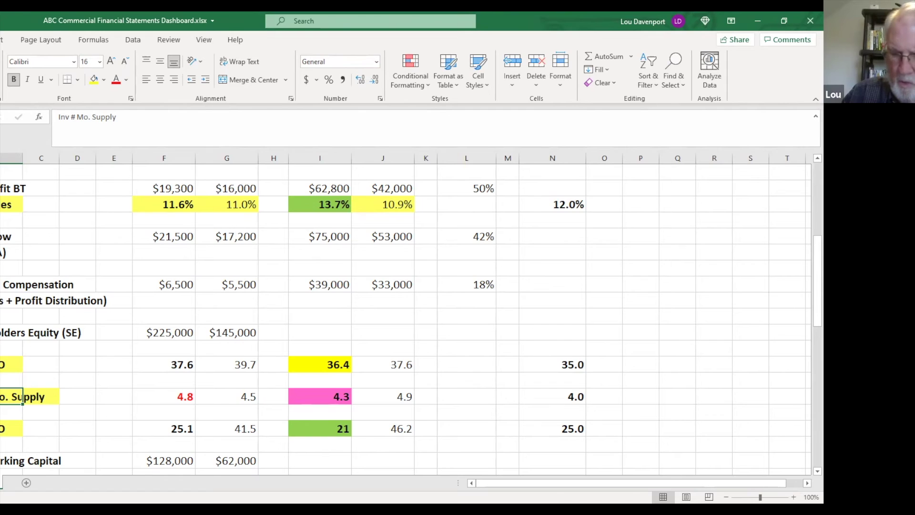
{"action": "left_click", "coordinate": [6, 429]}
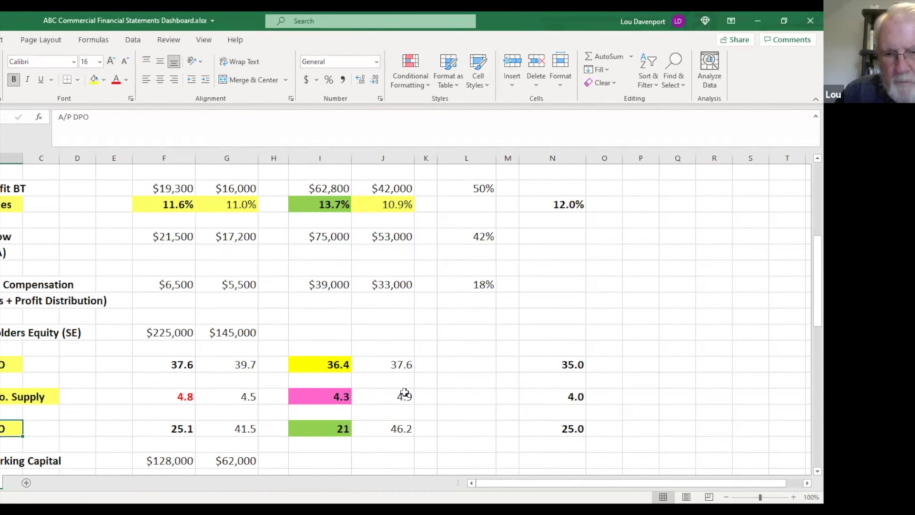
{"action": "left_click", "coordinate": [559, 428]}
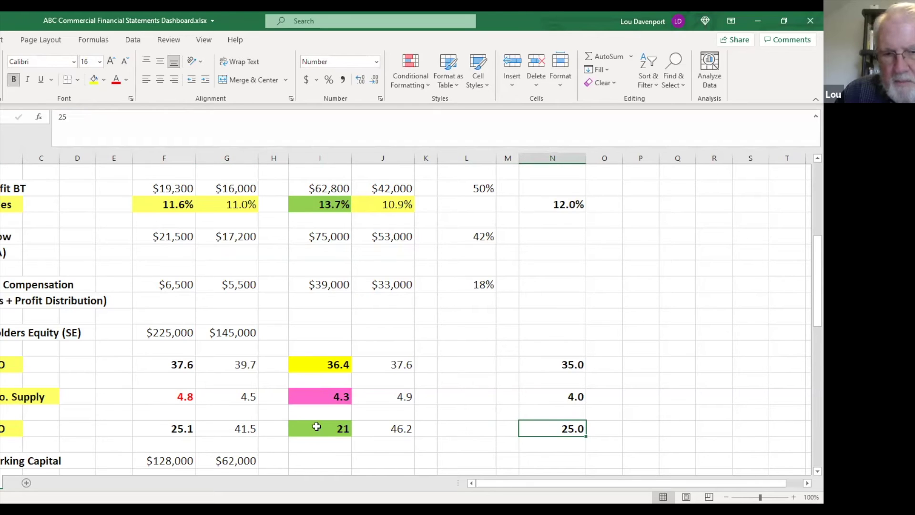
{"action": "left_click", "coordinate": [325, 430]}
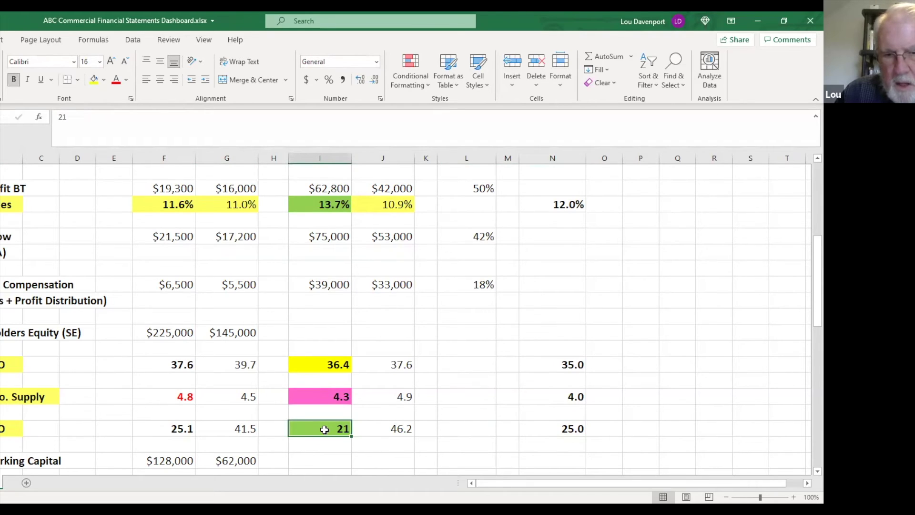
{"action": "left_click", "coordinate": [398, 431]}
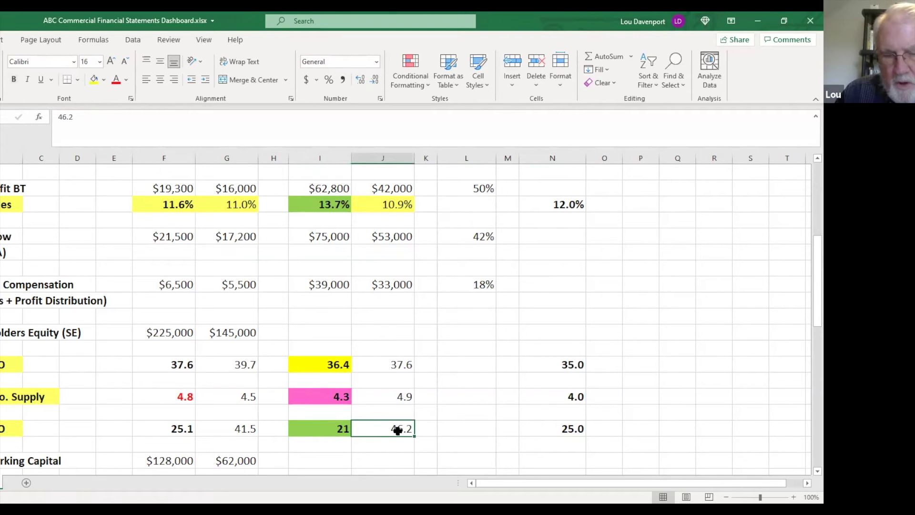
- Compare the year-to-date interest-bearing debt for June 2020 and June 2021
{"action": "scroll", "coordinate": [398, 430], "scroll_direction": "down", "scroll_amount": 2}
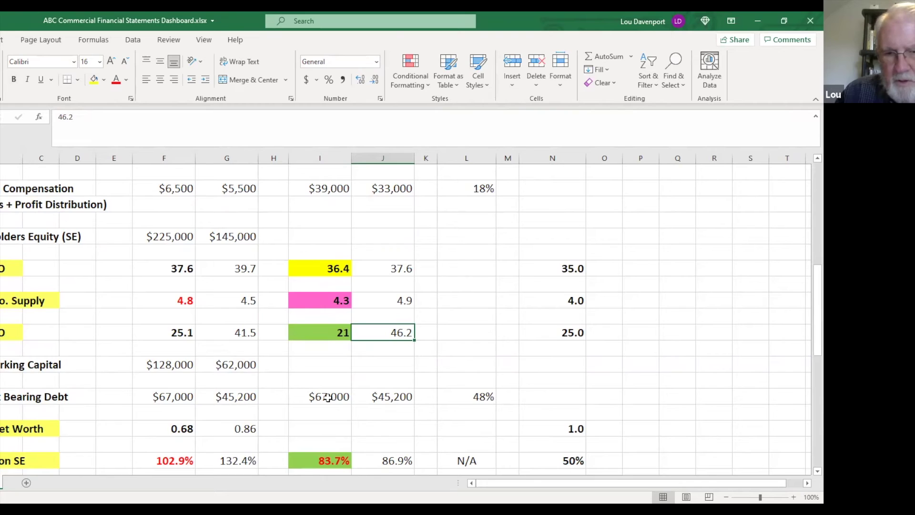
{"action": "left_click", "coordinate": [389, 396]}
{"action": "left_click", "coordinate": [315, 398]}
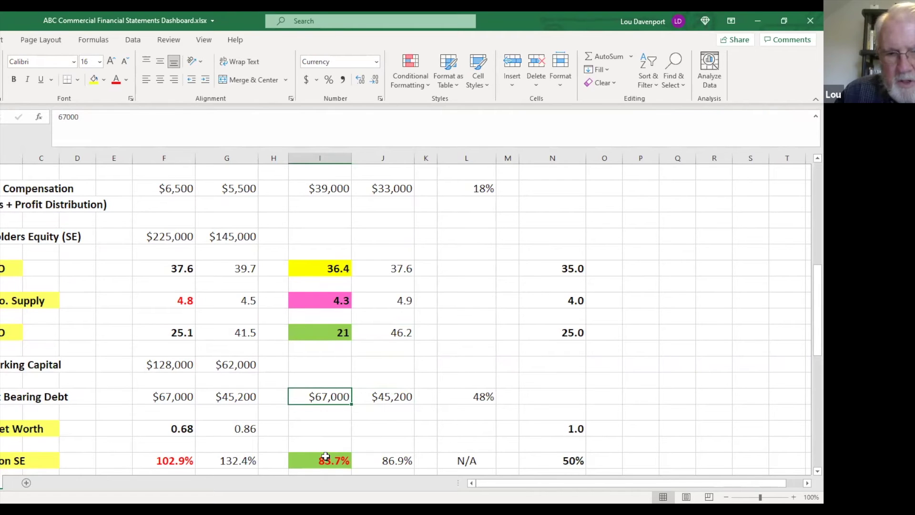
- Examine the Return on SE indicator, comparing its year-to-date June 2021 value with the benchmark
{"action": "scroll", "coordinate": [325, 457], "scroll_direction": "down", "scroll_amount": 3}
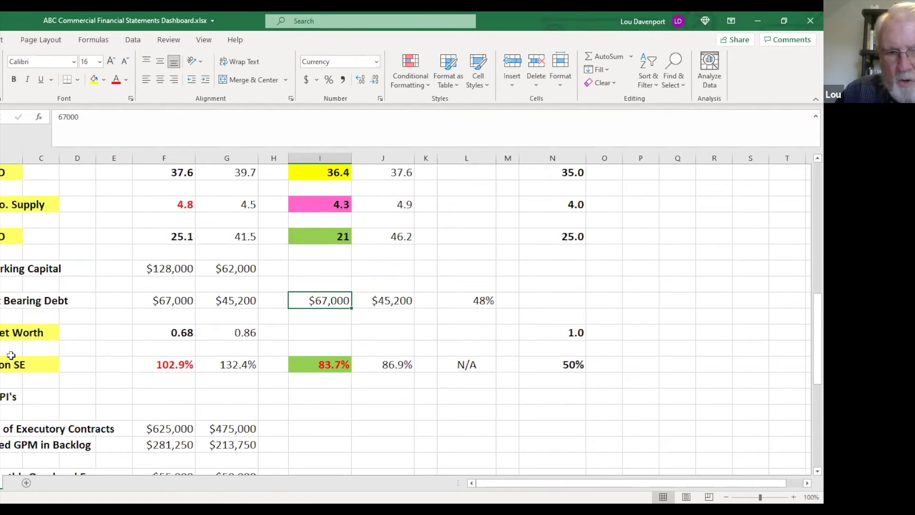
{"action": "left_click", "coordinate": [11, 365]}
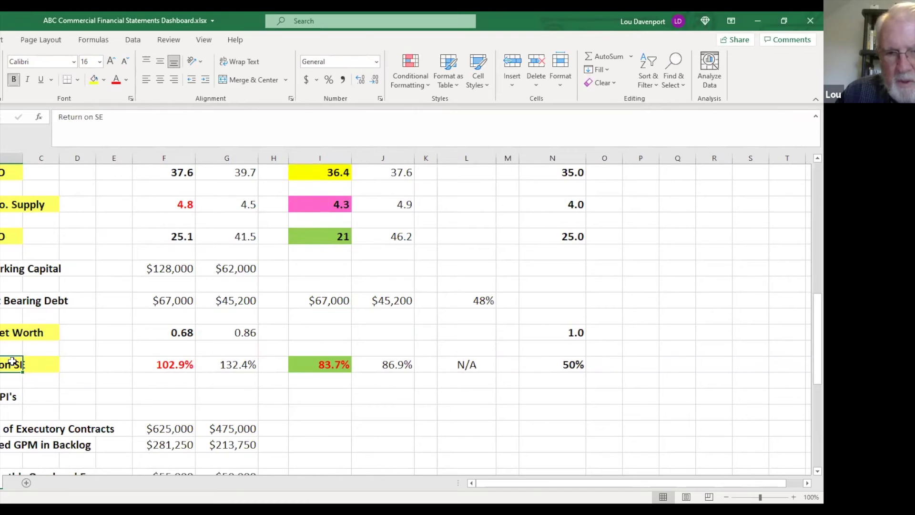
{"action": "left_click", "coordinate": [326, 365]}
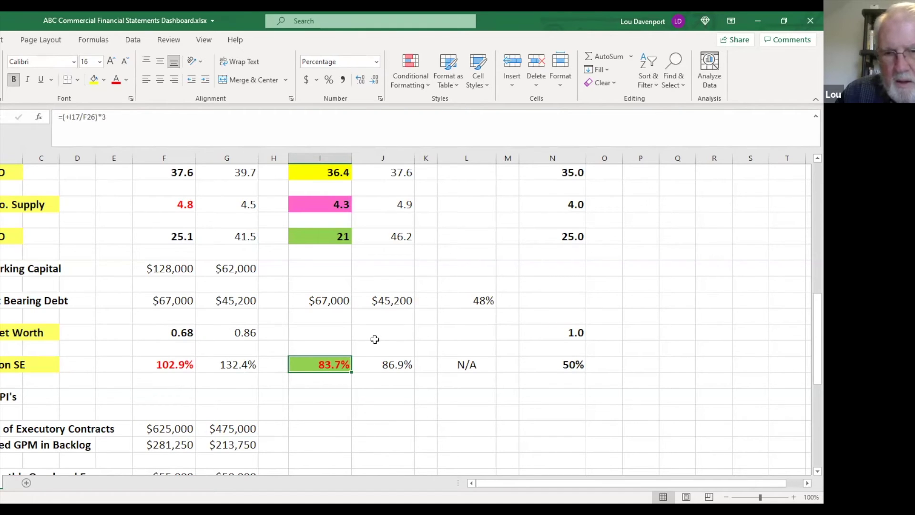
{"action": "left_click", "coordinate": [572, 365]}
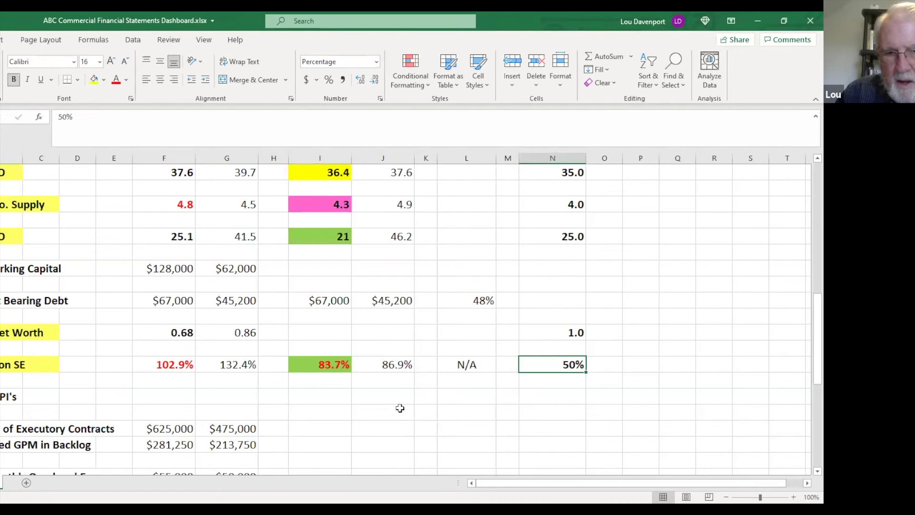
- Examine how the June 2021 GPM in backlog derives from the executory contracts amount and compare it with the month's overhead expenses
{"action": "scroll", "coordinate": [400, 408], "scroll_direction": "down", "scroll_amount": 4}
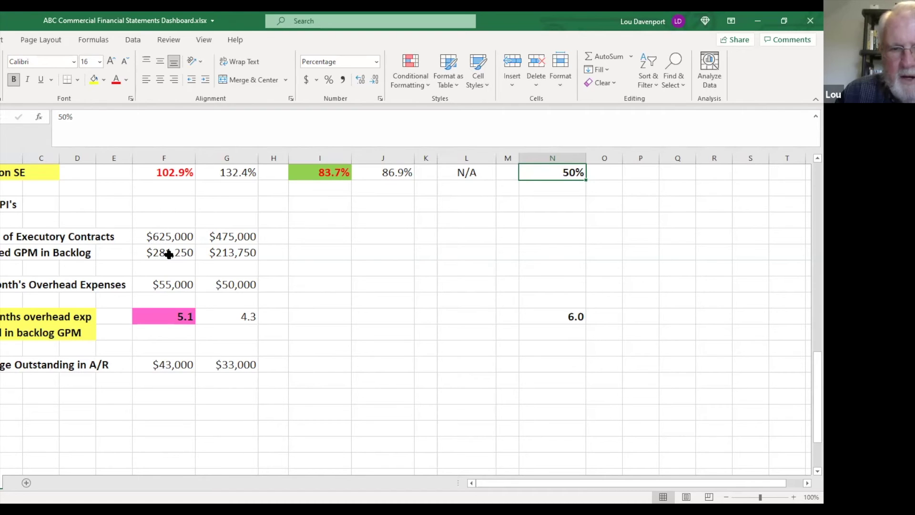
{"action": "left_click", "coordinate": [169, 253]}
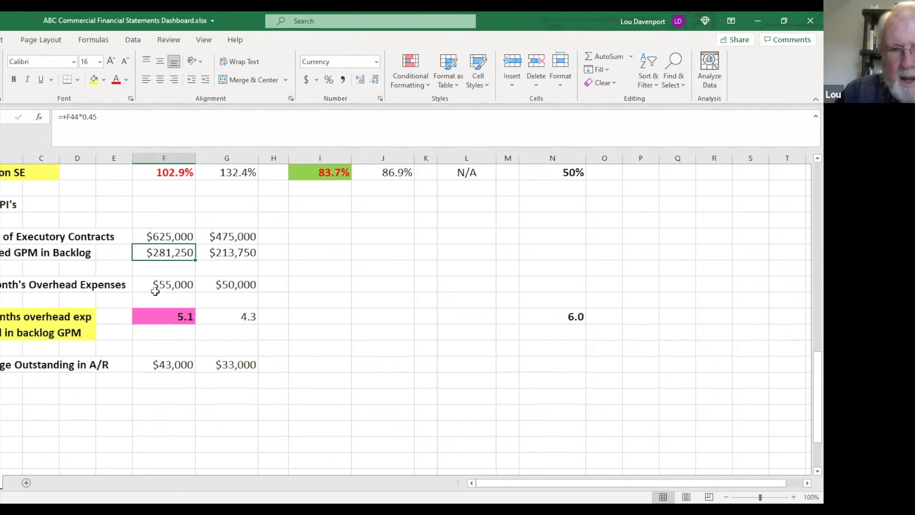
{"action": "left_click", "coordinate": [157, 286]}
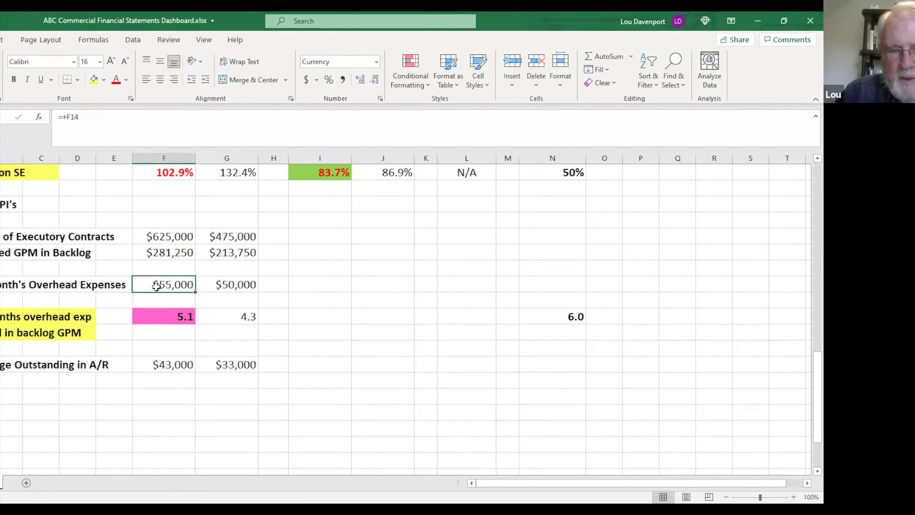
{"action": "left_click", "coordinate": [160, 254]}
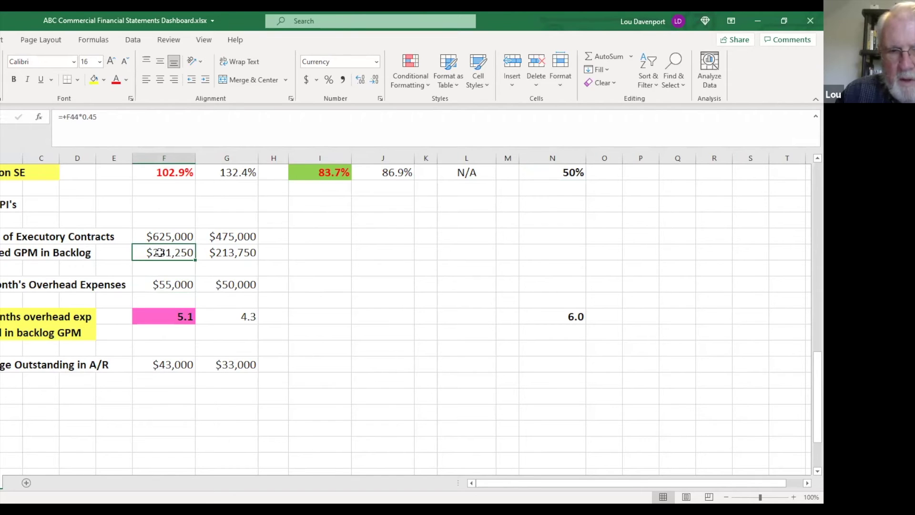
{"action": "left_click", "coordinate": [155, 239]}
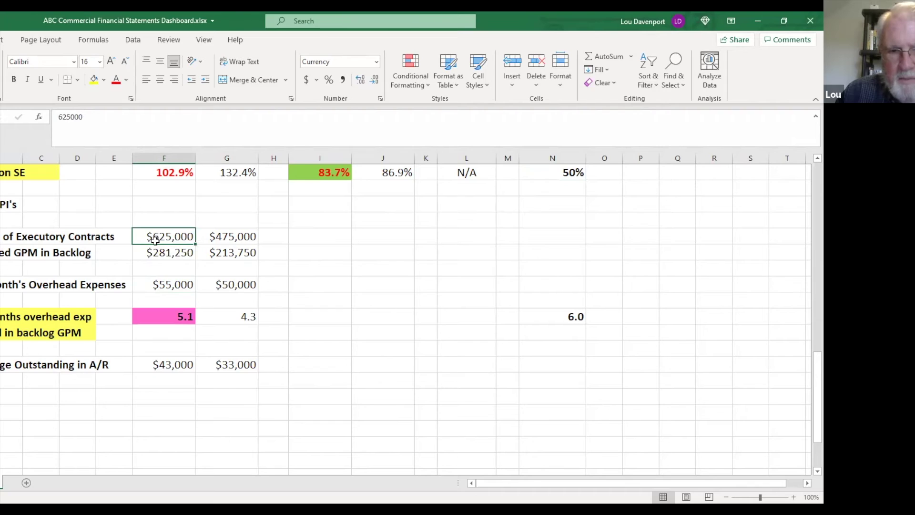
{"action": "left_click", "coordinate": [160, 255]}
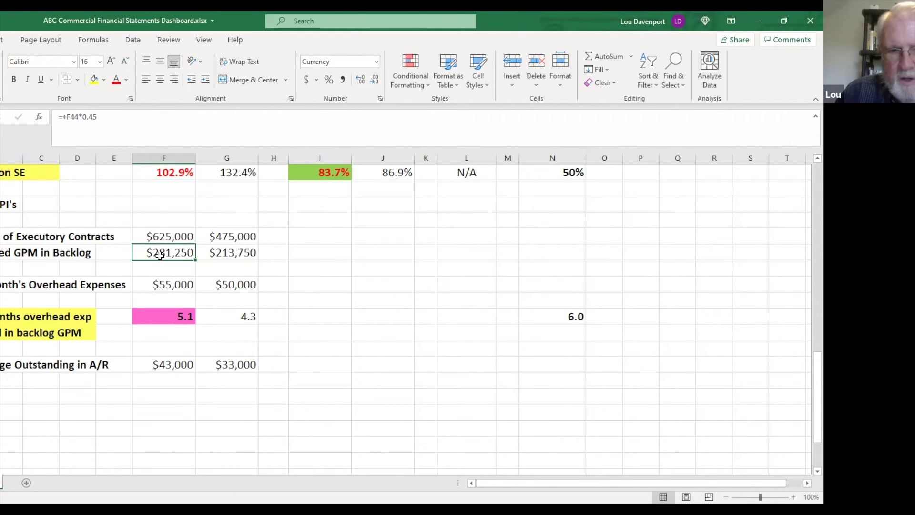
- Compare the June 2021 months of overhead expense in backlog GPM with its benchmark, and highlight the surrounding block of backlog figures
{"action": "left_click", "coordinate": [184, 318]}
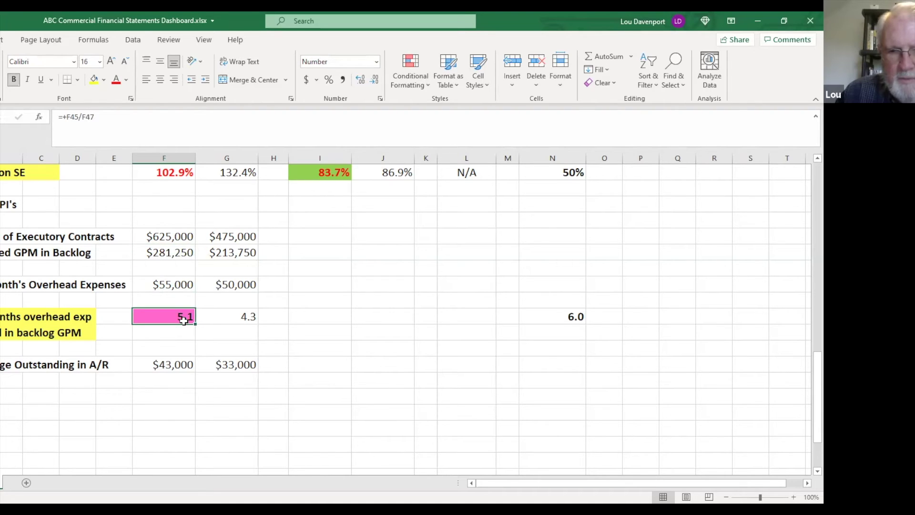
{"action": "left_click", "coordinate": [583, 317]}
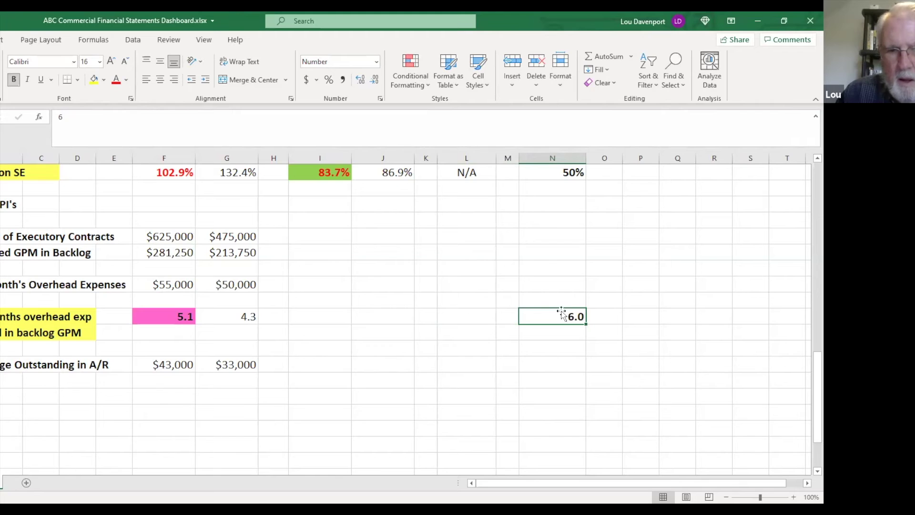
{"action": "left_click_drag", "start_coordinate": [140, 218], "coordinate": [643, 330]}
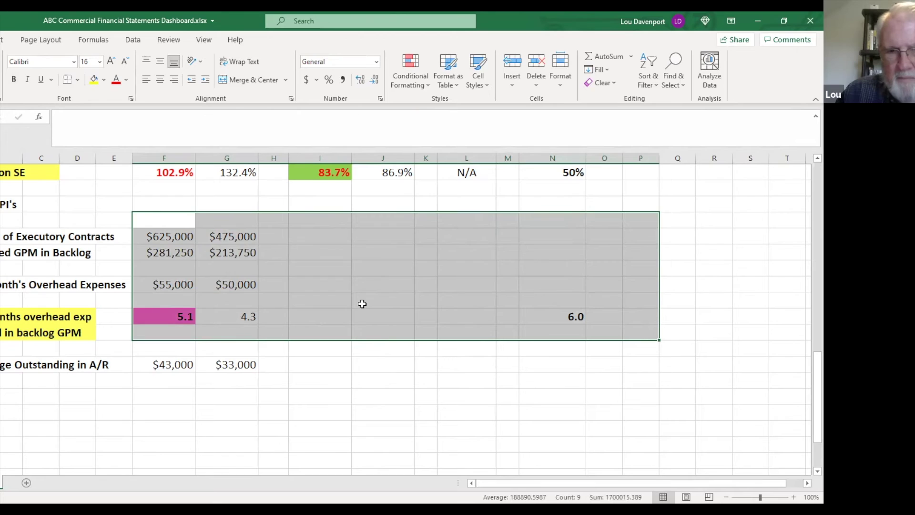
{"action": "left_click", "coordinate": [362, 304]}
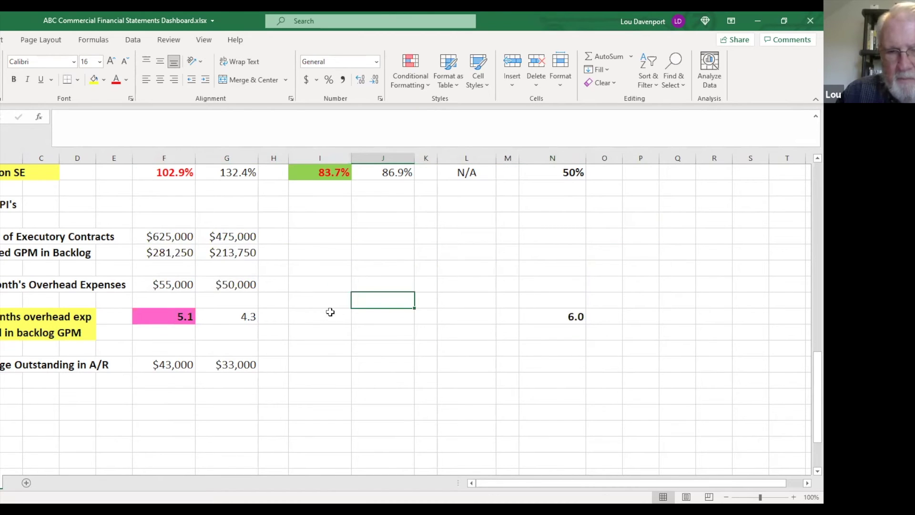
- Compare the June 2021 and June 2020 amounts in the final row, Outstanding in A/R
{"action": "left_click", "coordinate": [162, 366]}
{"action": "left_click_drag", "start_coordinate": [178, 363], "coordinate": [241, 360]}
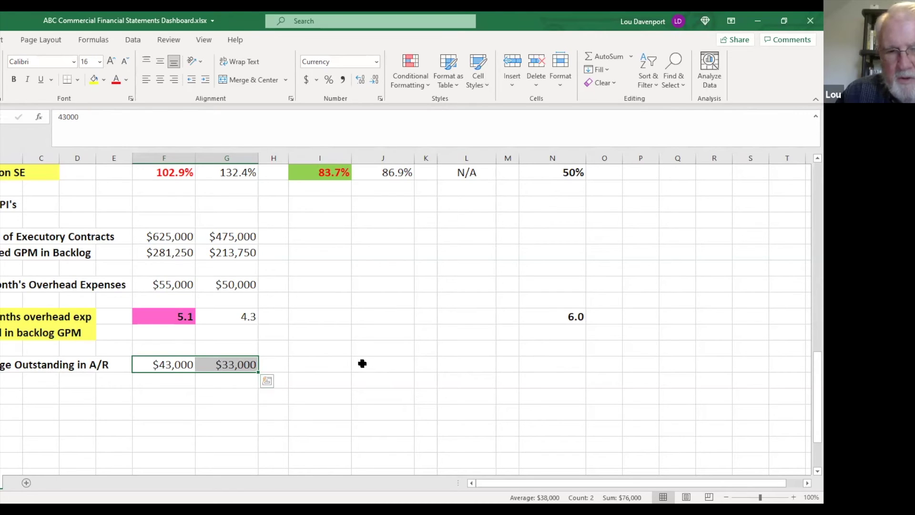
{"action": "left_click", "coordinate": [152, 363]}
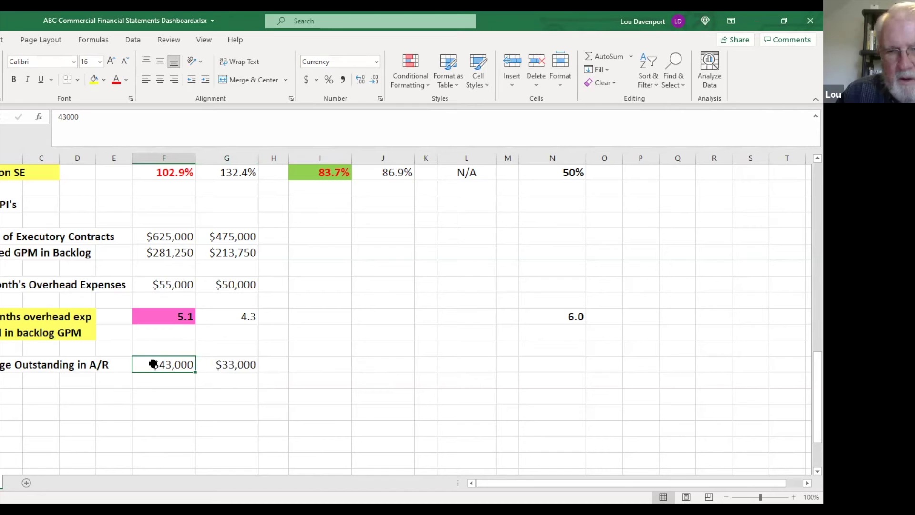
- Review the whole dashboard again, from the title and profitability indicators down to the receivables, inventory, payables and debt rows
{"action": "scroll", "coordinate": [372, 336], "scroll_direction": "up", "scroll_amount": 5}
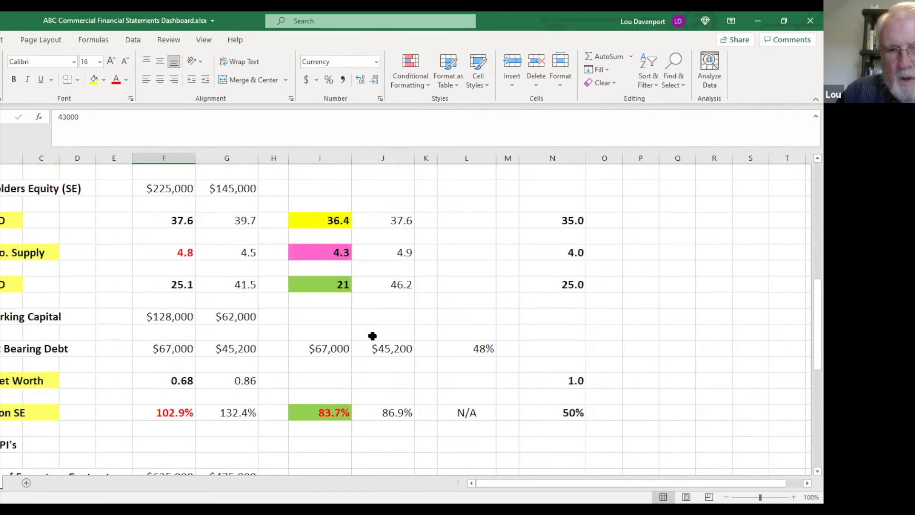
{"action": "scroll", "coordinate": [373, 336], "scroll_direction": "up", "scroll_amount": 8}
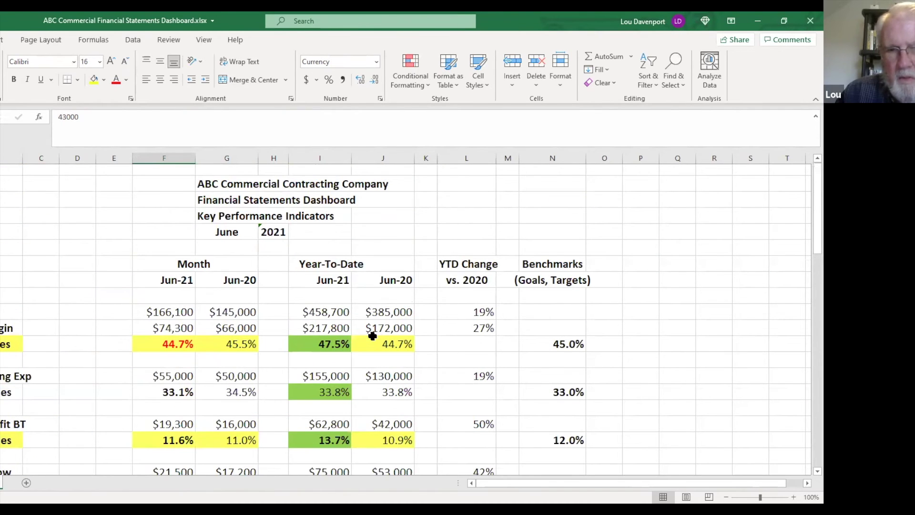
{"action": "scroll", "coordinate": [372, 336], "scroll_direction": "down", "scroll_amount": 1}
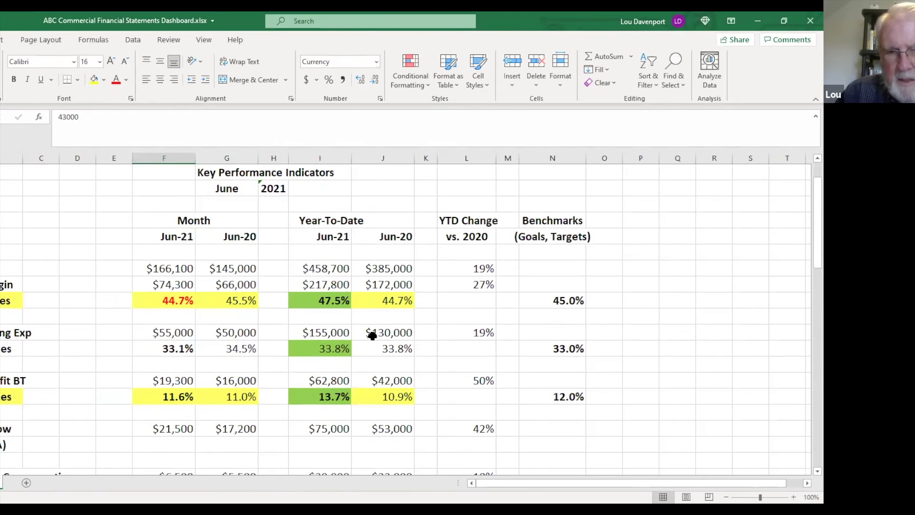
{"action": "scroll", "coordinate": [373, 336], "scroll_direction": "up", "scroll_amount": 1}
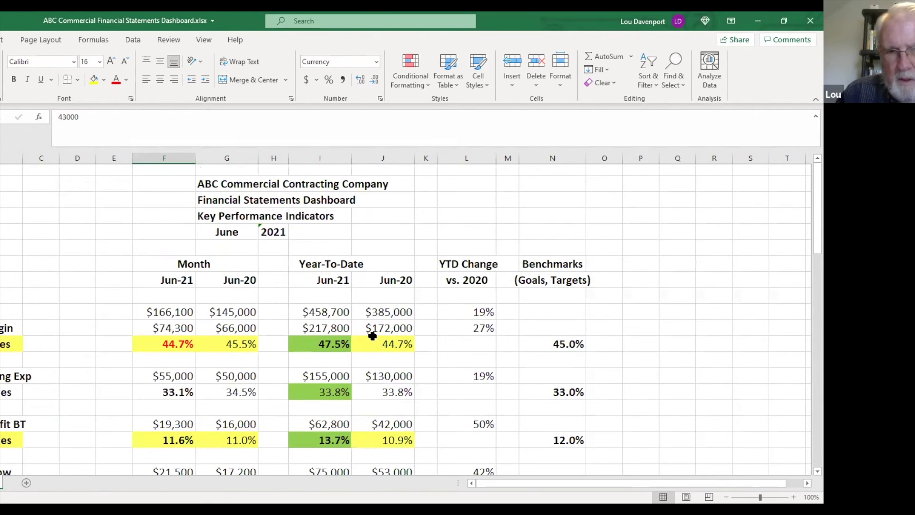
{"action": "scroll", "coordinate": [373, 336], "scroll_direction": "down", "scroll_amount": 1}
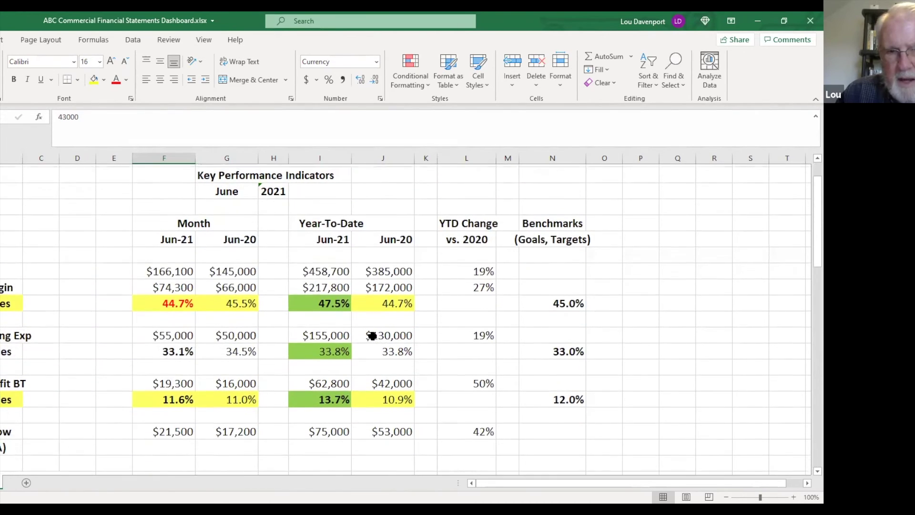
{"action": "scroll", "coordinate": [373, 336], "scroll_direction": "up", "scroll_amount": 1}
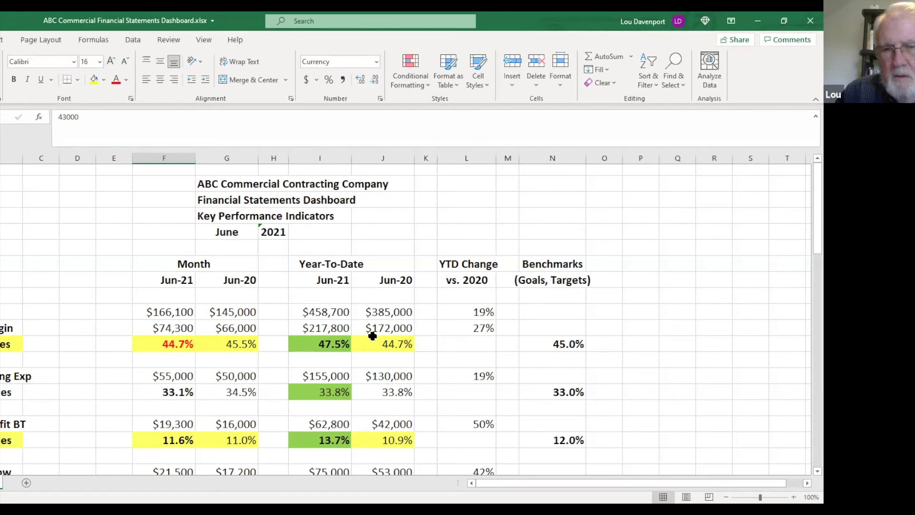
{"action": "scroll", "coordinate": [373, 336], "scroll_direction": "down", "scroll_amount": 5}
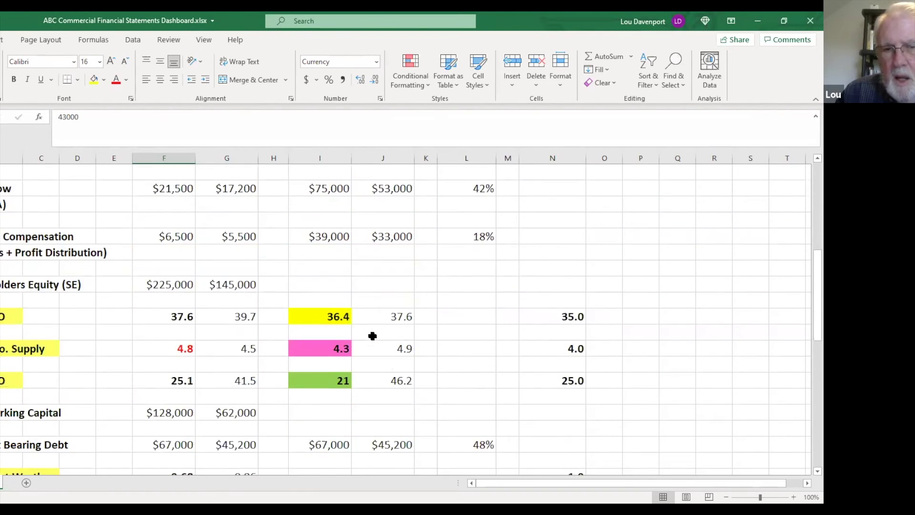
- Compare the year-to-date operating expenses for June 2021 and June 2020
{"action": "scroll", "coordinate": [373, 336], "scroll_direction": "up", "scroll_amount": 4}
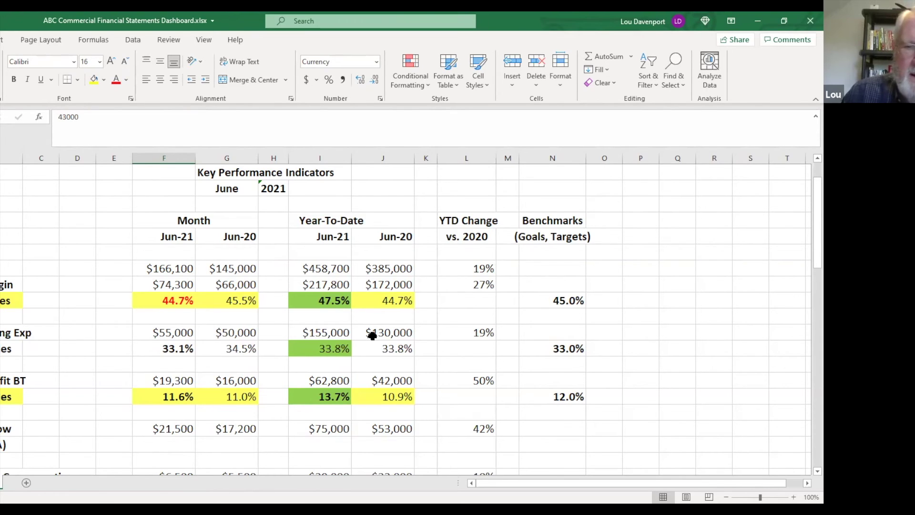
{"action": "left_click", "coordinate": [330, 333]}
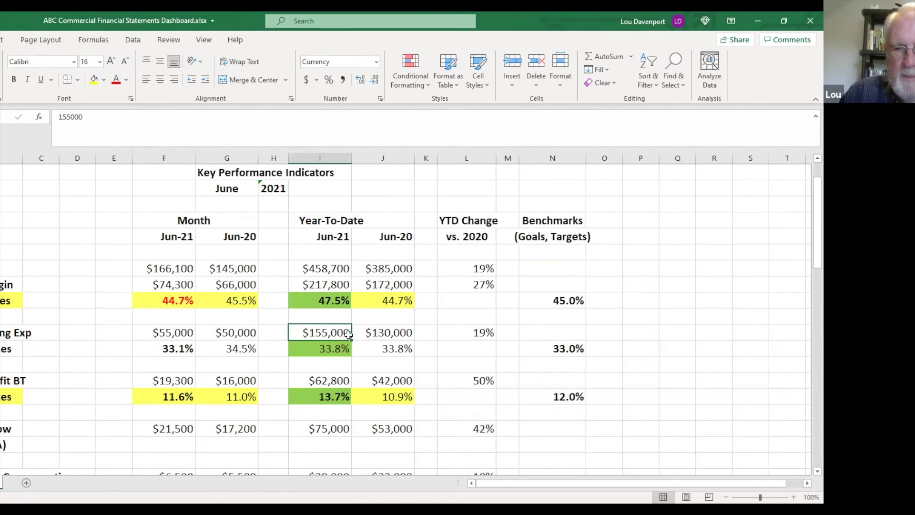
{"action": "left_click", "coordinate": [378, 335]}
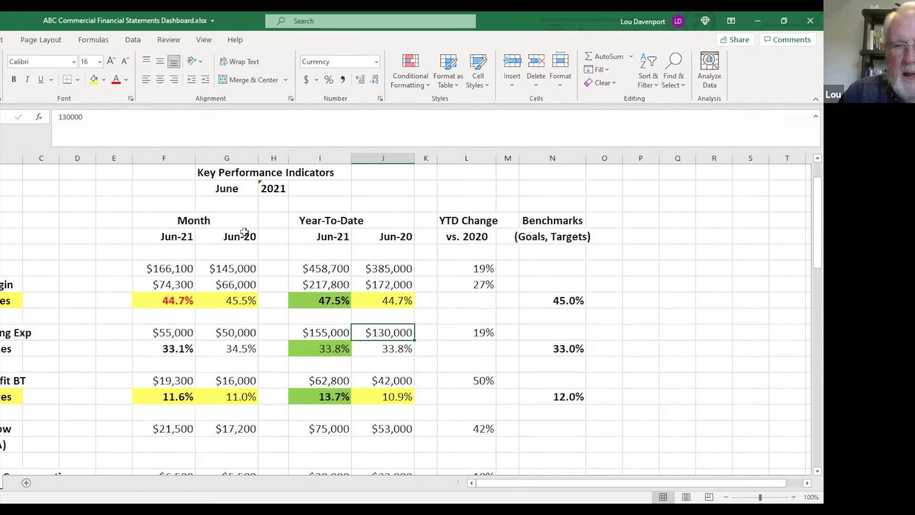
- Highlight the Month heading and then the Year-To-Date heading to contrast the two reporting periods
{"action": "left_click_drag", "start_coordinate": [180, 223], "coordinate": [253, 223]}
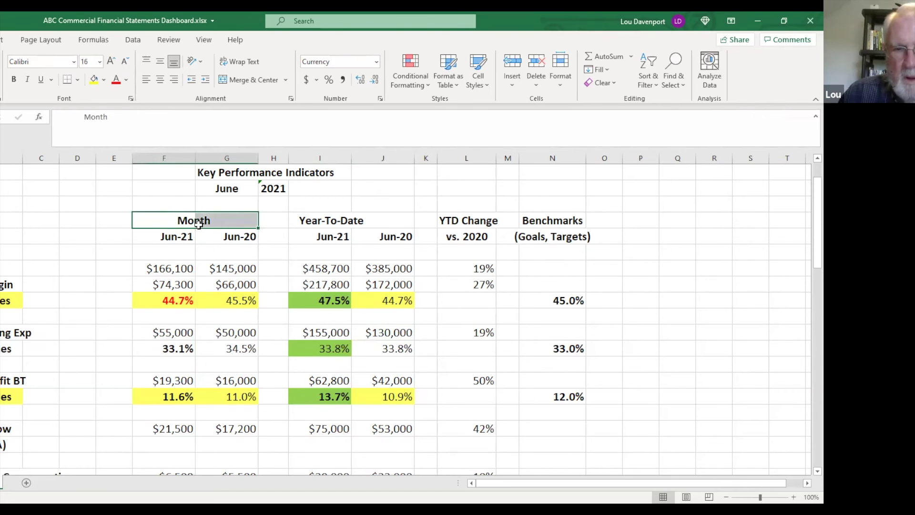
{"action": "left_click", "coordinate": [299, 221]}
{"action": "left_click_drag", "start_coordinate": [299, 222], "coordinate": [369, 221]}
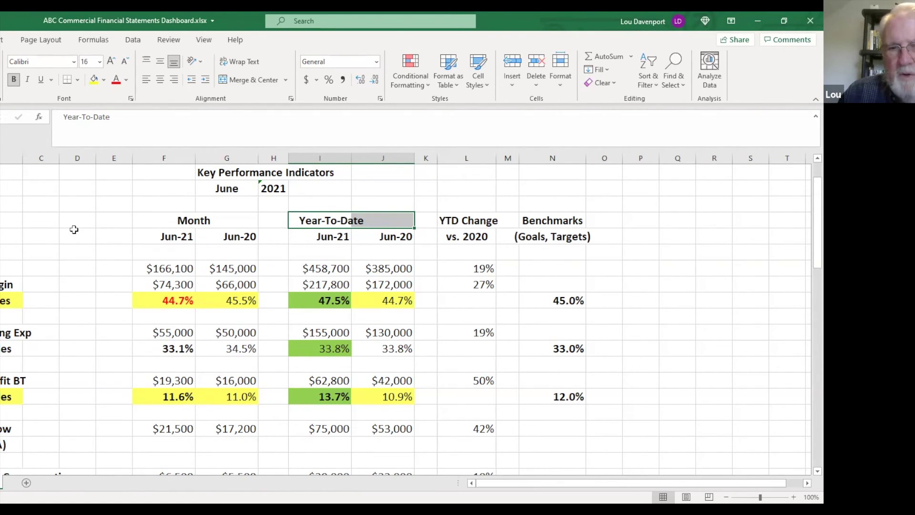
- Contrast the Month headings for Jun-21 and Jun-20 with the Year-To-Date heading beside them
{"action": "left_click", "coordinate": [180, 236]}
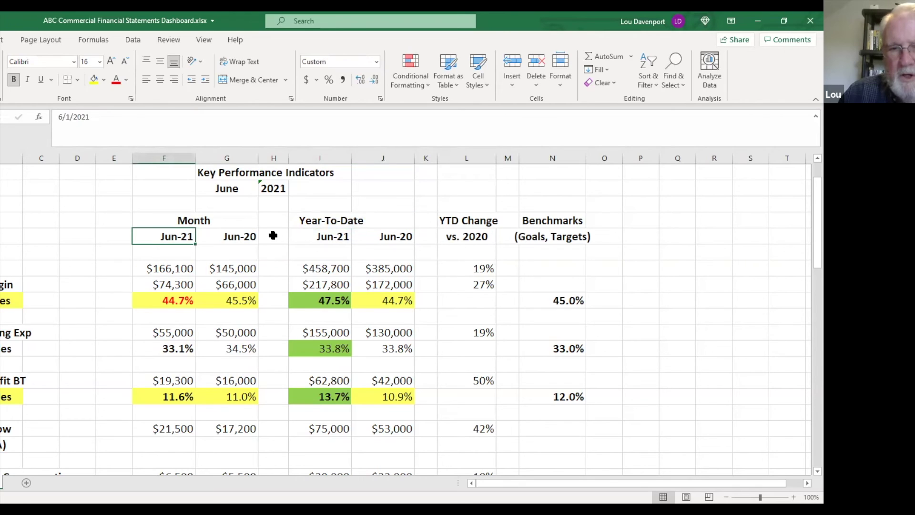
{"action": "left_click", "coordinate": [253, 238]}
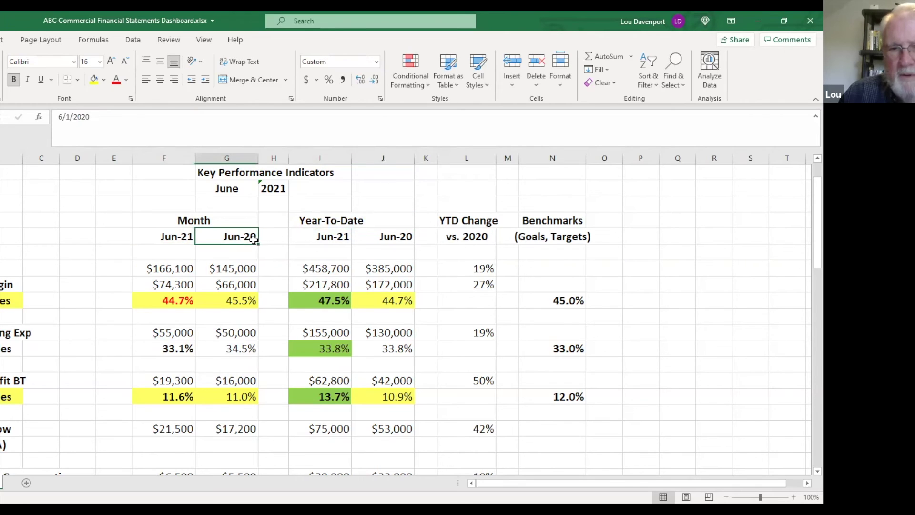
{"action": "left_click", "coordinate": [301, 222]}
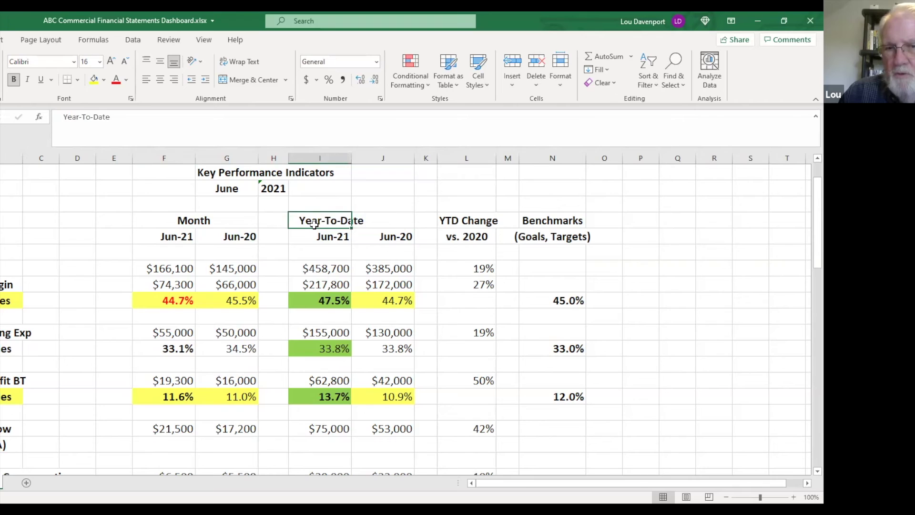
{"action": "left_click", "coordinate": [378, 227]}
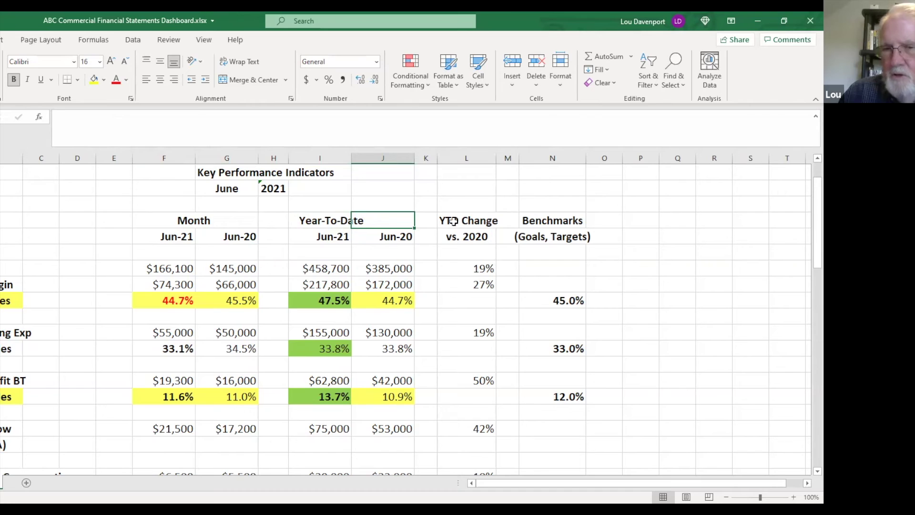
{"action": "left_click", "coordinate": [547, 450]}
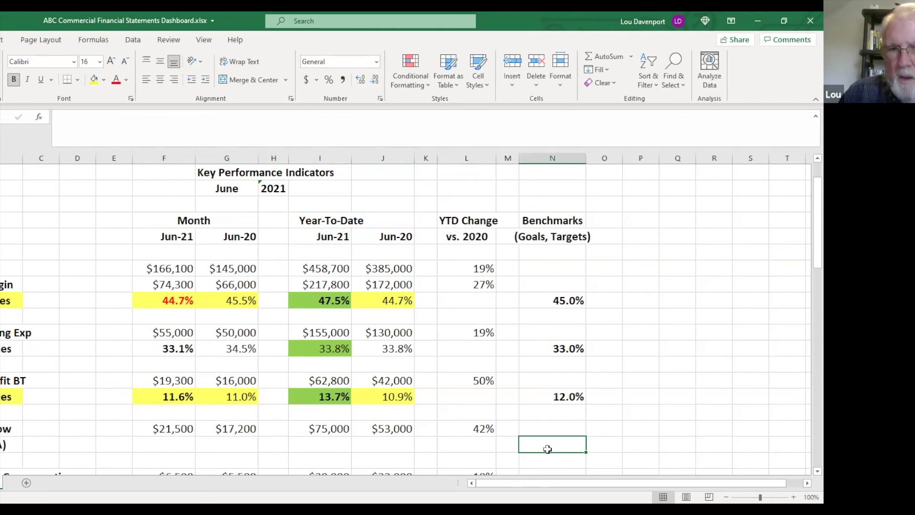
- Examine the Jun-21 and Jun-20 column headings under both Month and Year-To-Date to compare the same periods across years
{"action": "left_click", "coordinate": [158, 233]}
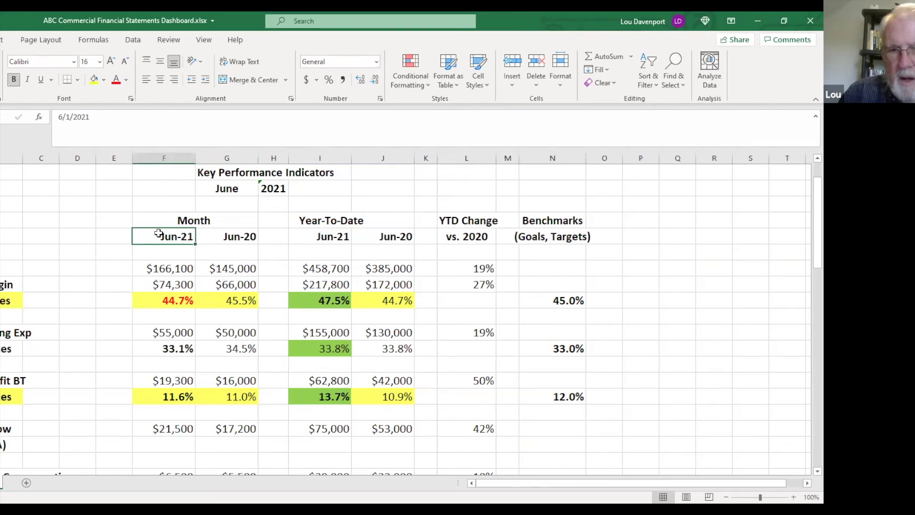
{"action": "left_click", "coordinate": [236, 238]}
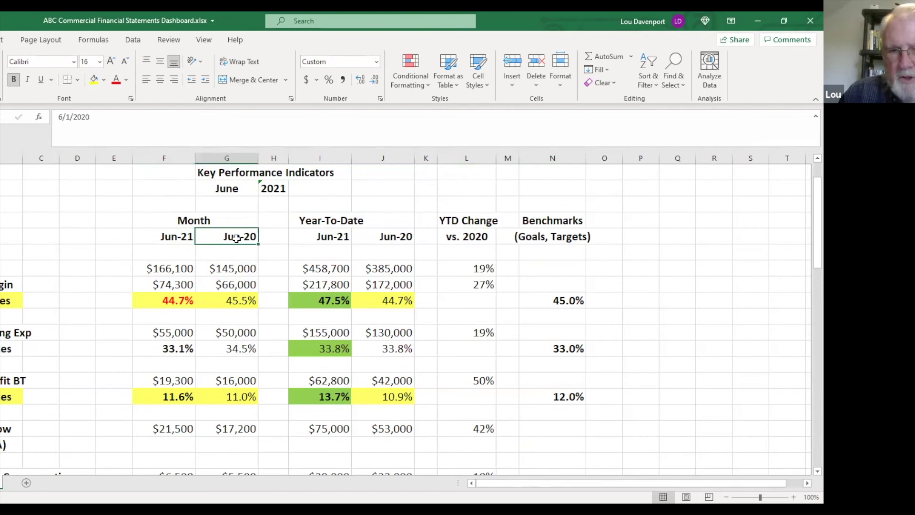
{"action": "left_click", "coordinate": [309, 236]}
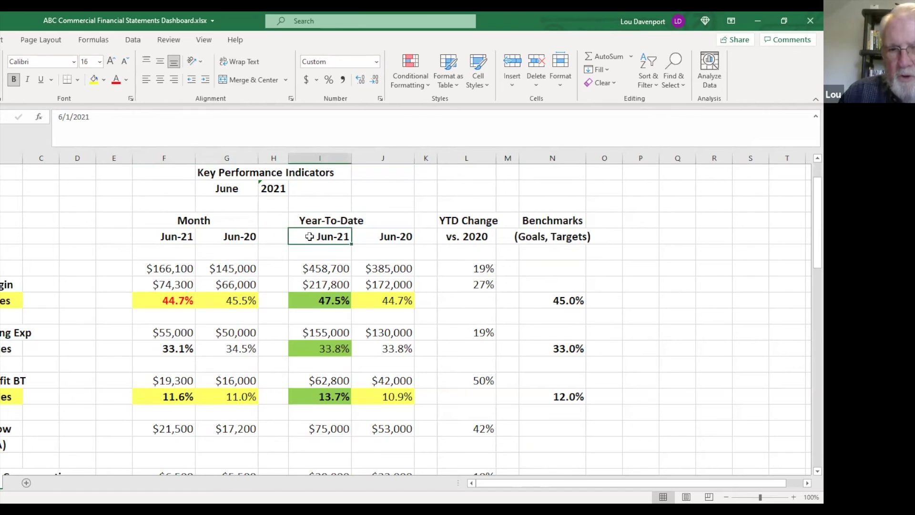
{"action": "left_click", "coordinate": [396, 238]}
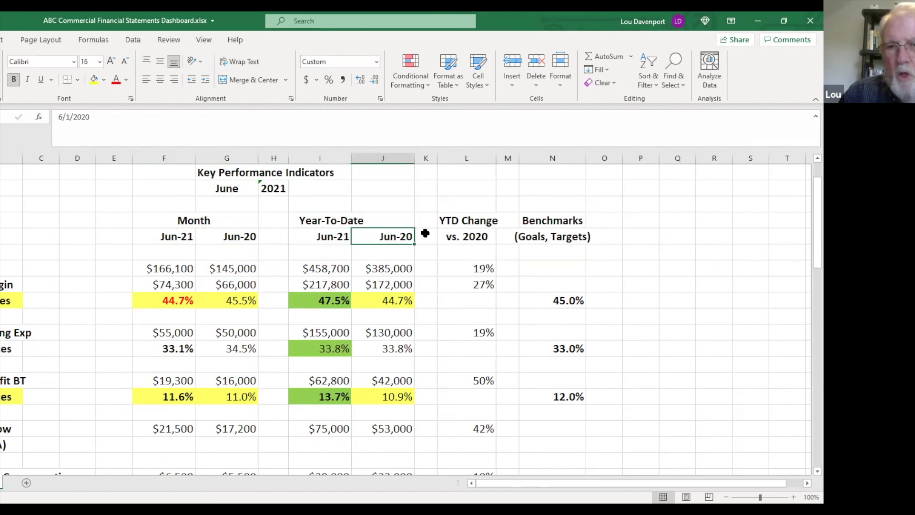
{"action": "left_click", "coordinate": [425, 233]}
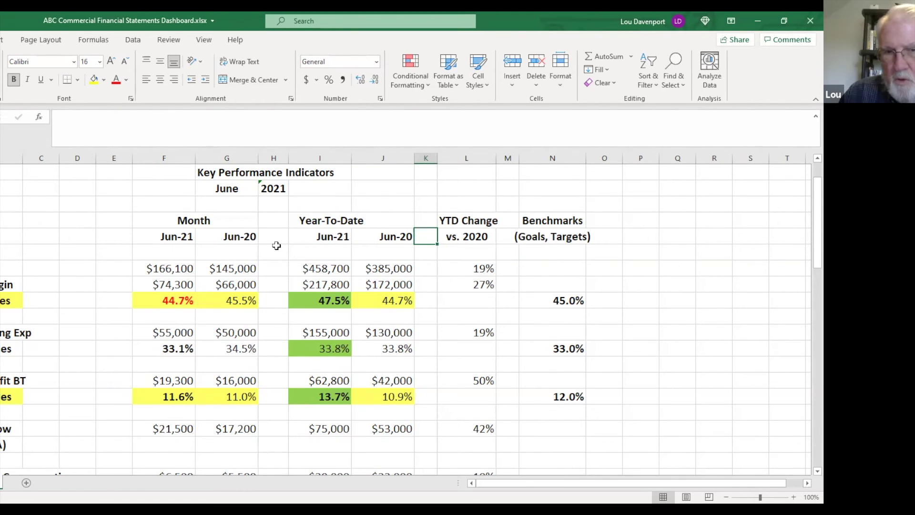
{"action": "left_click", "coordinate": [326, 235]}
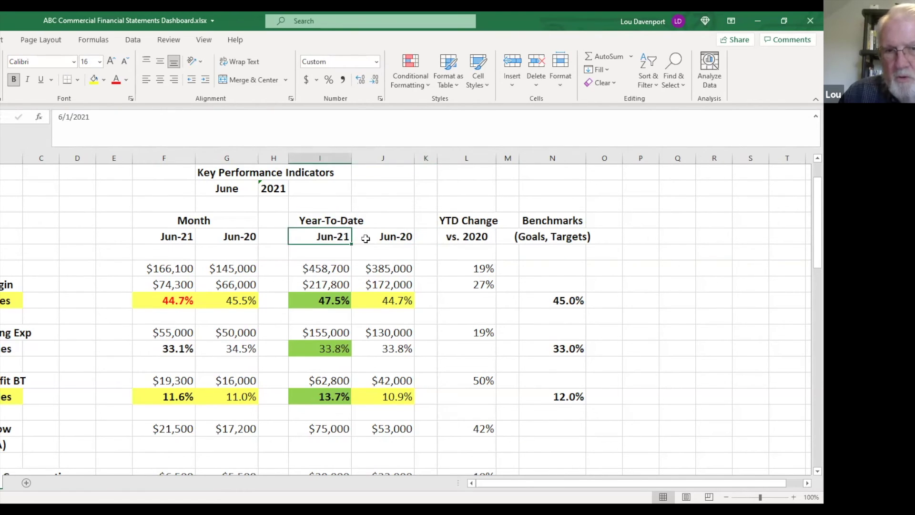
{"action": "left_click", "coordinate": [365, 238]}
{"action": "left_click", "coordinate": [421, 233]}
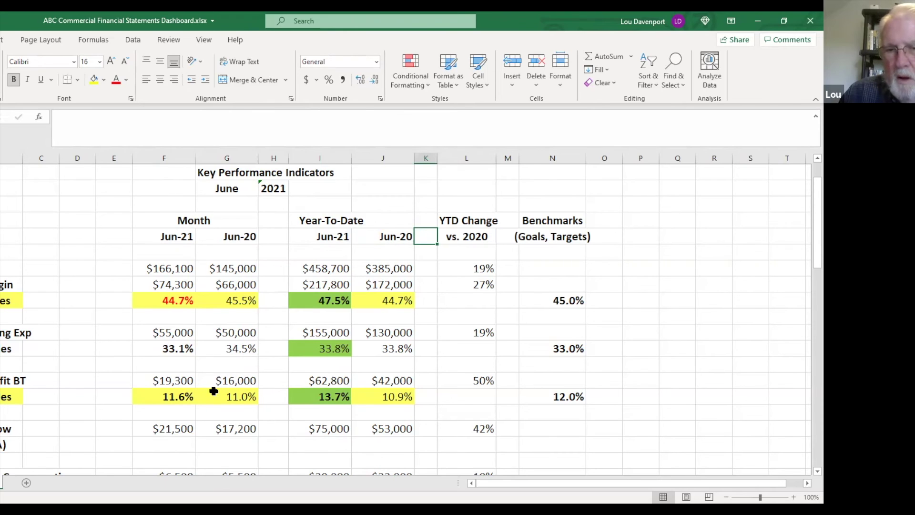
{"action": "left_click", "coordinate": [563, 446]}
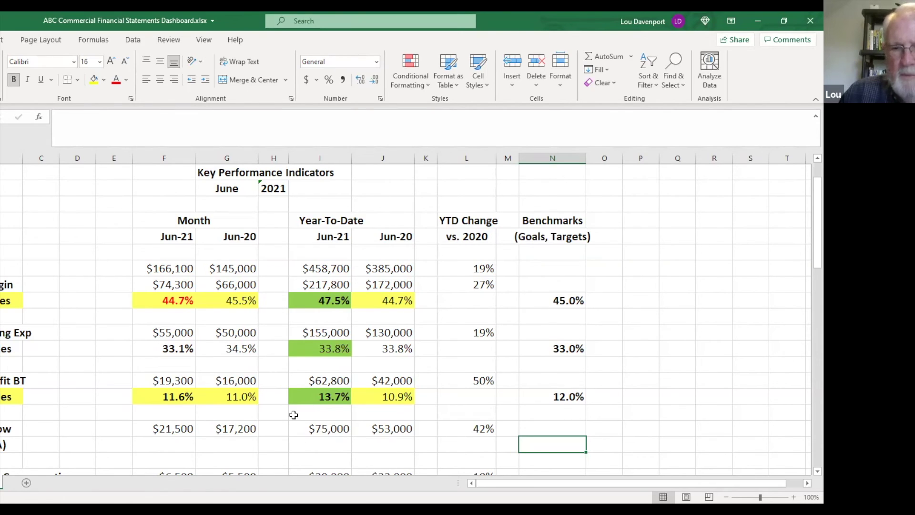
- Compare the year-to-date operating expense amounts in the Jun-21 and Jun-20 columns
{"action": "left_click", "coordinate": [323, 334]}
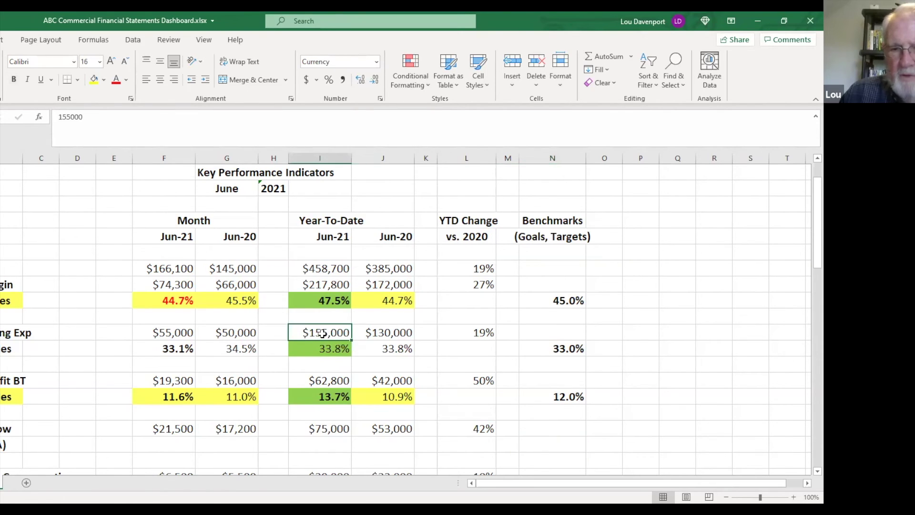
{"action": "left_click", "coordinate": [388, 331]}
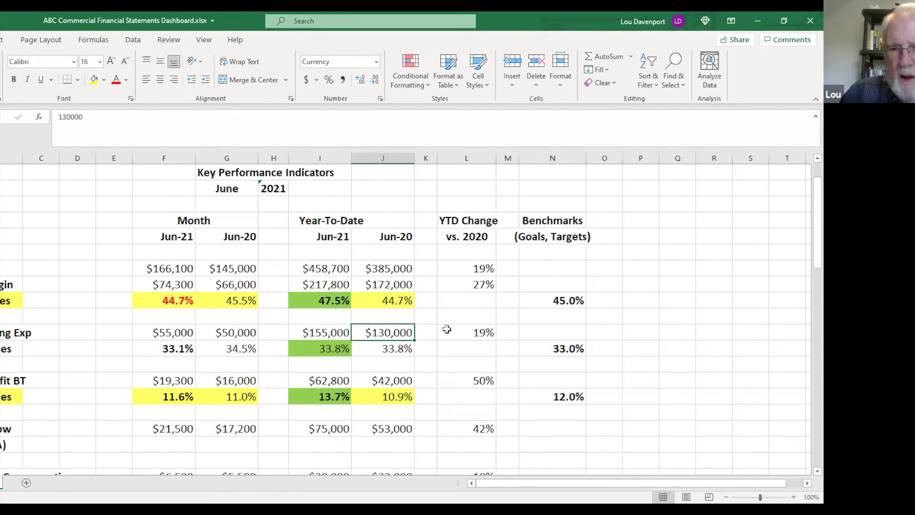
{"action": "left_click", "coordinate": [428, 330]}
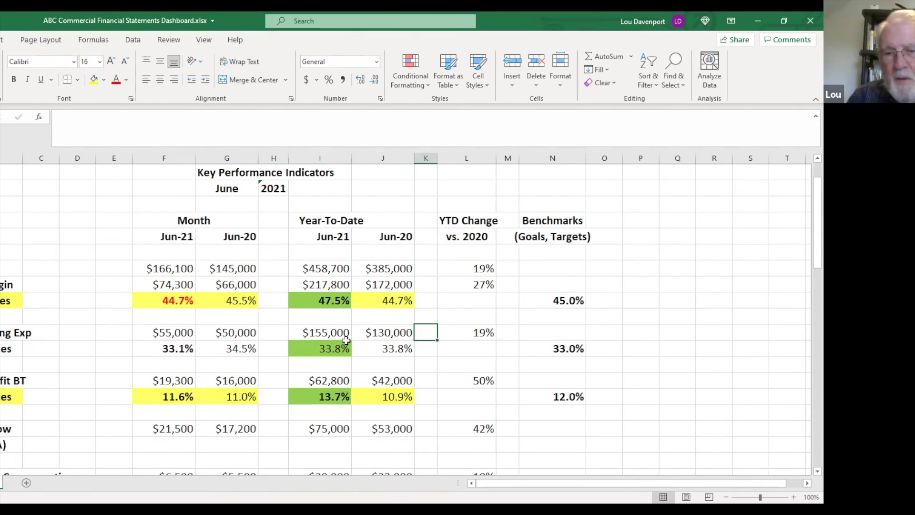
{"action": "left_click", "coordinate": [317, 332]}
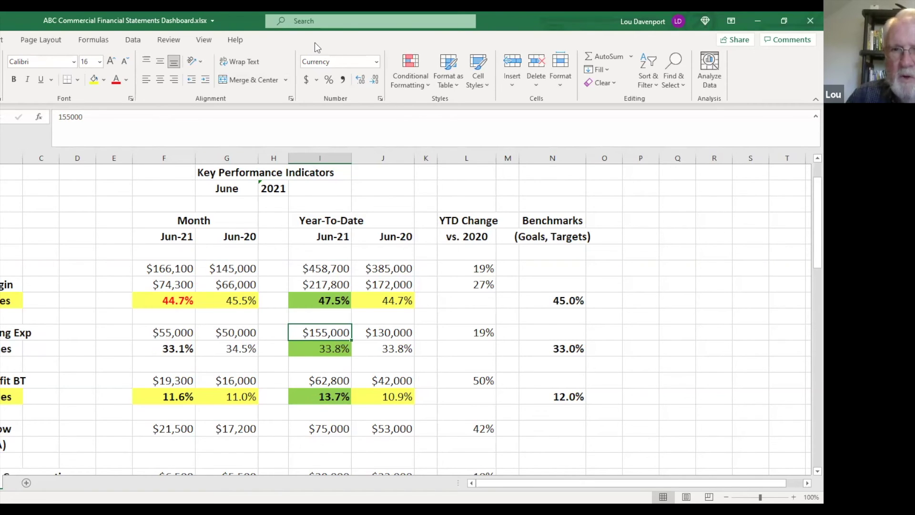
- Switch to the Bar-Restaurant Financial Statements Dashboard workbook and check its April 2021 reporting period and Year-To-Date heading
{"action": "mouse_move", "coordinate": [372, 28]}
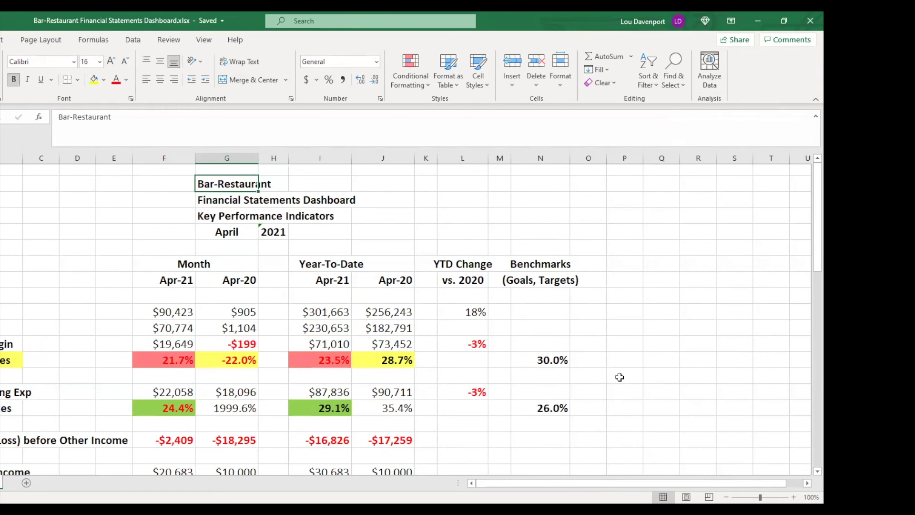
{"action": "scroll", "coordinate": [619, 377], "scroll_direction": "down", "scroll_amount": 1}
{"action": "scroll", "coordinate": [619, 377], "scroll_direction": "up", "scroll_amount": 1}
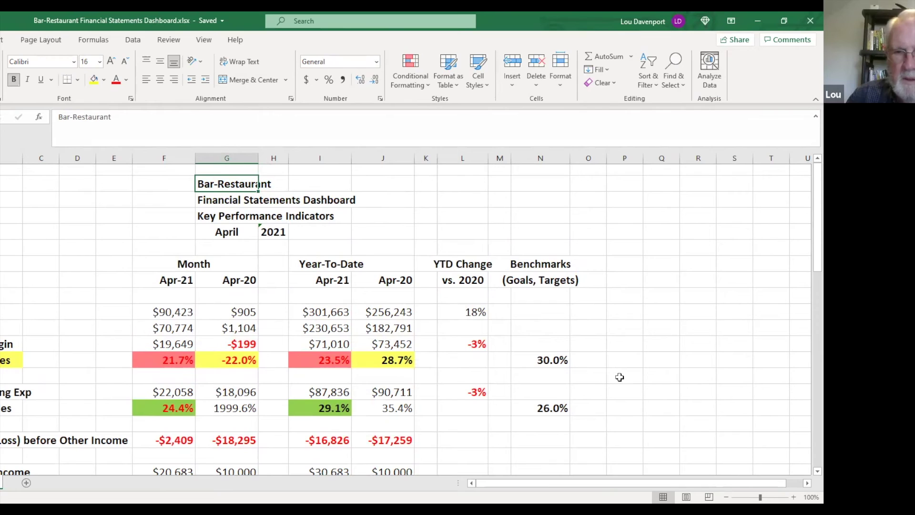
{"action": "left_click", "coordinate": [225, 232]}
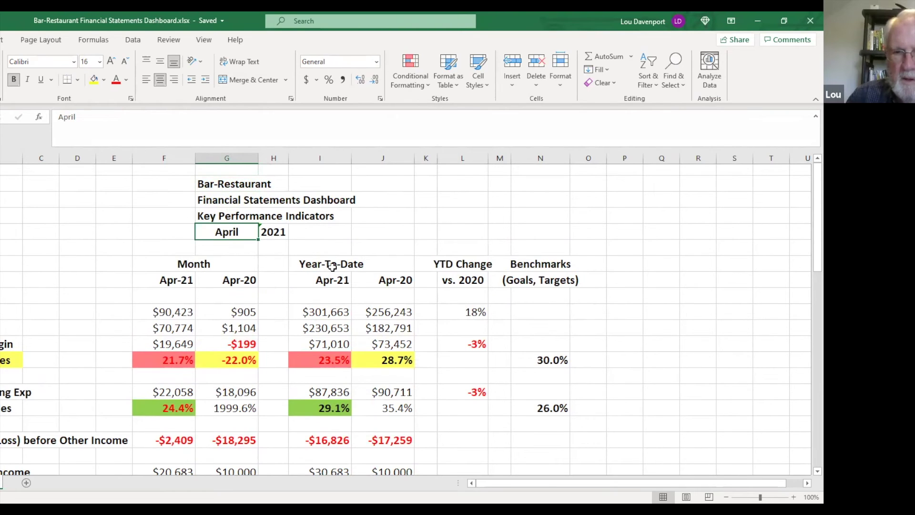
{"action": "left_click", "coordinate": [325, 285]}
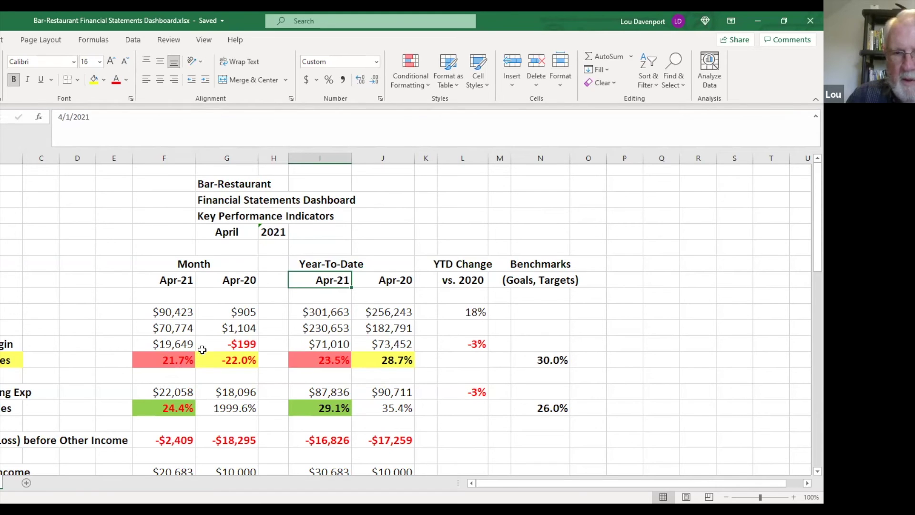
- Examine the April 2020 monthly sales, gross margin, operating expenses and loss before other income
{"action": "left_click", "coordinate": [239, 312]}
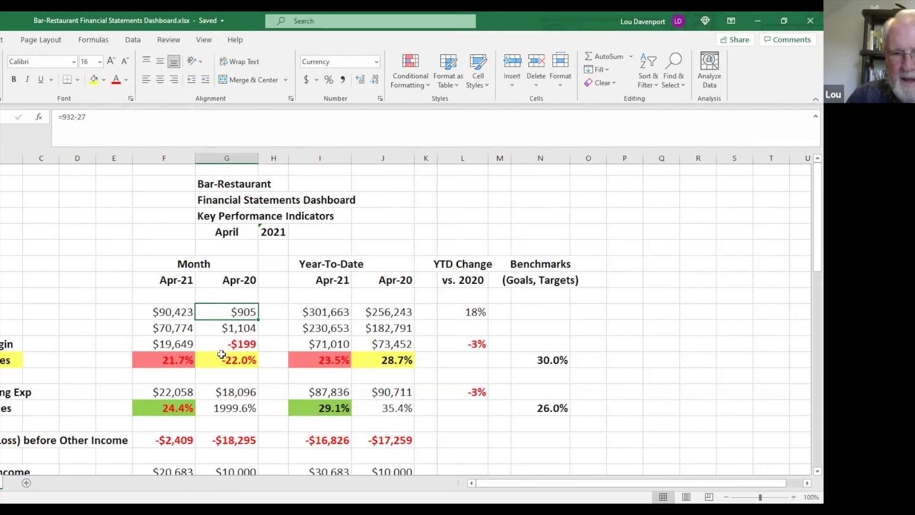
{"action": "left_click", "coordinate": [234, 343]}
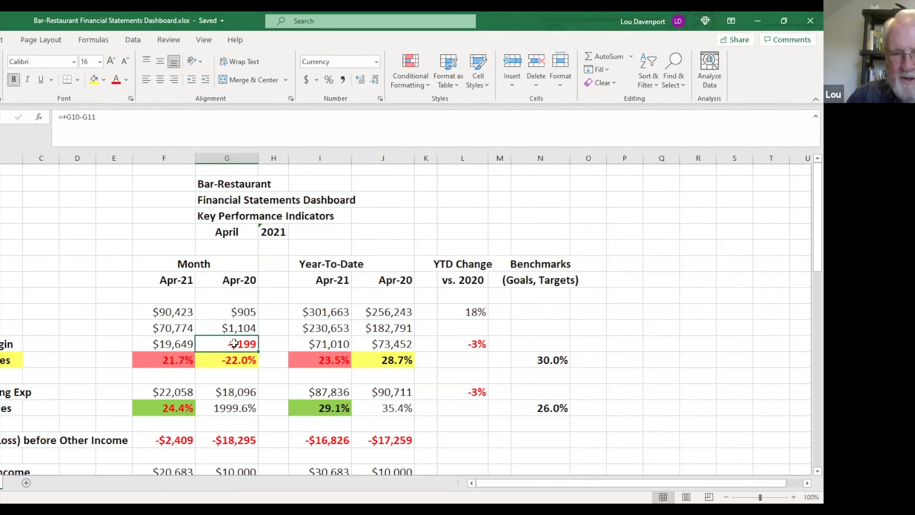
{"action": "left_click", "coordinate": [233, 387]}
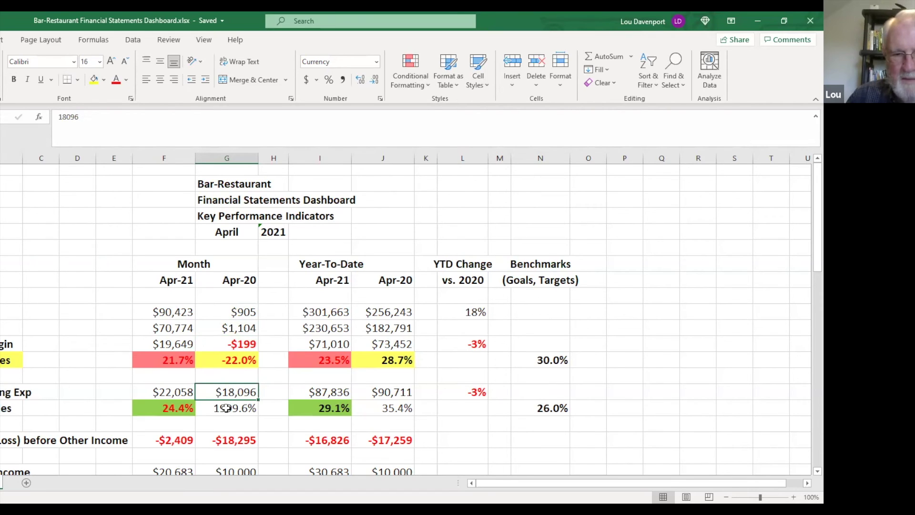
{"action": "left_click", "coordinate": [230, 442]}
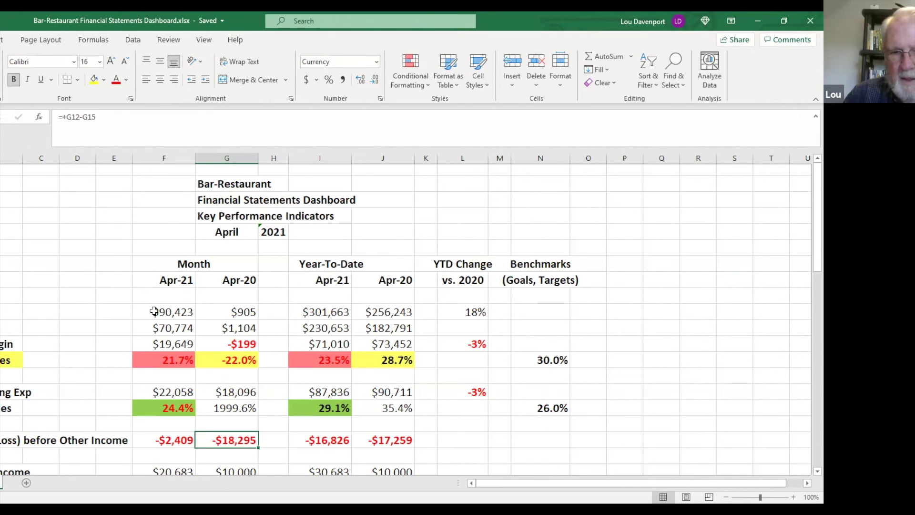
- Trace the April 2021 monthly figures from sales down to the gross margin percentage and compare it with its benchmark
{"action": "left_click", "coordinate": [154, 312]}
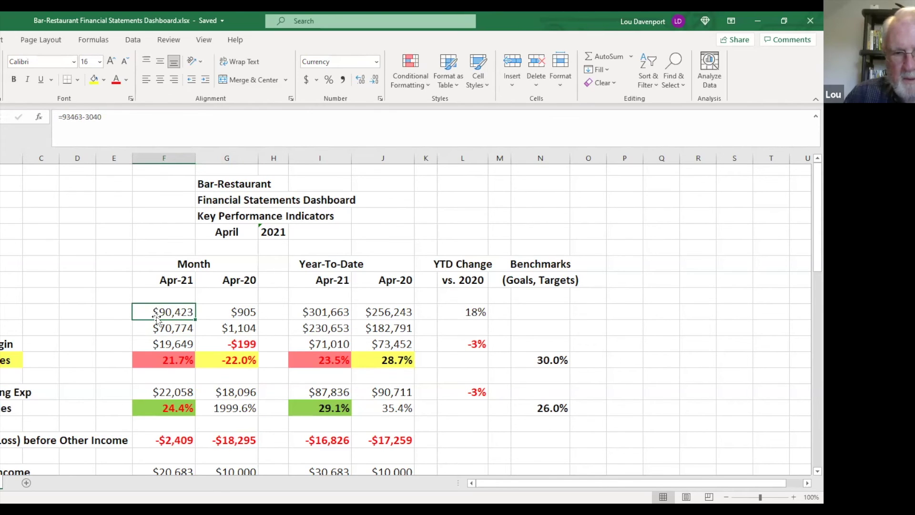
{"action": "key", "text": "Down"}
{"action": "key", "text": "Down"}
{"action": "key", "text": "Down"}
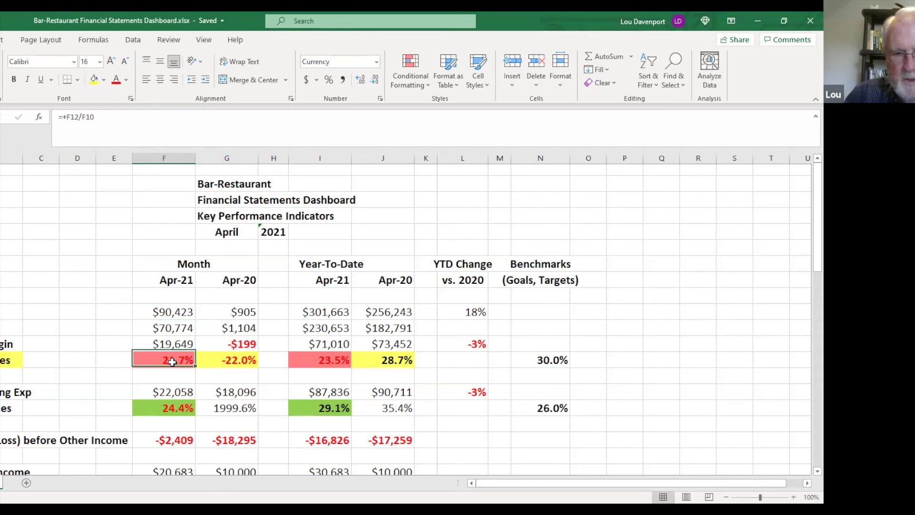
{"action": "left_click", "coordinate": [546, 361]}
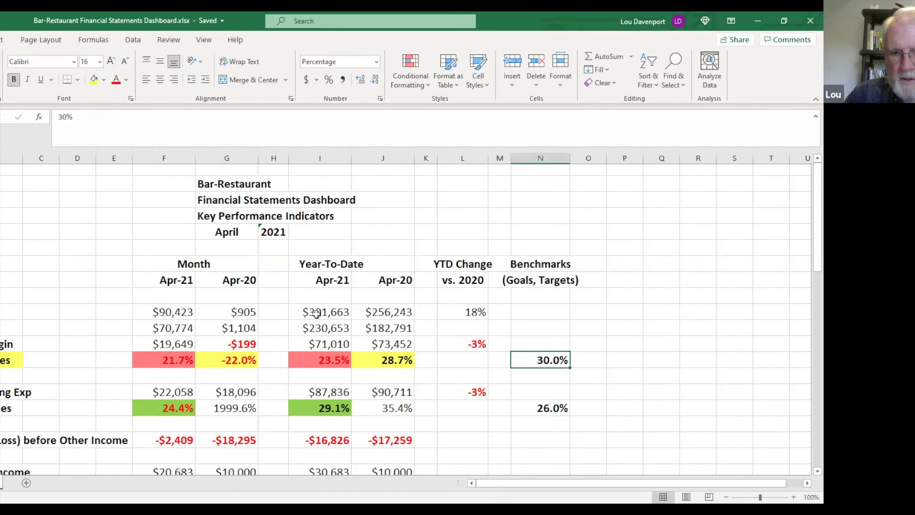
- Check the year-to-date sales change, and compare the April 2021 year-to-date gross margin percentage with April 2020 and the benchmark
{"action": "left_click", "coordinate": [456, 310]}
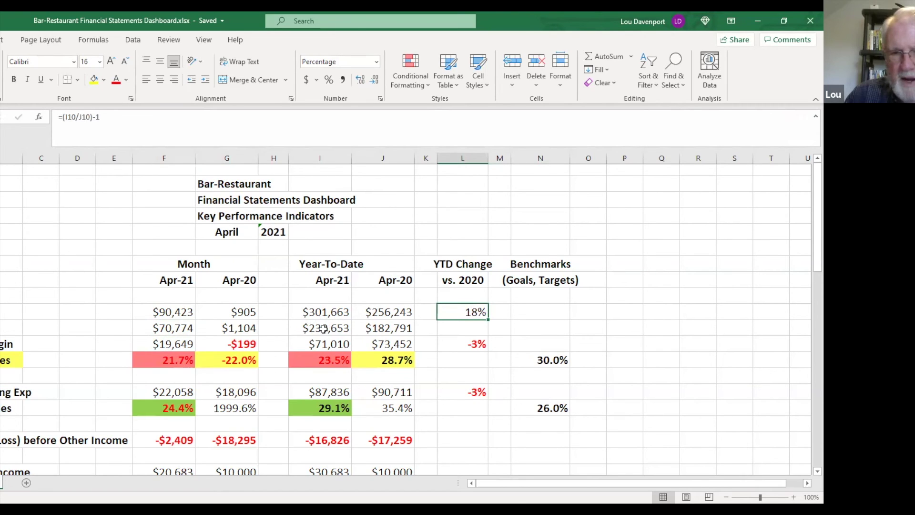
{"action": "left_click", "coordinate": [328, 361]}
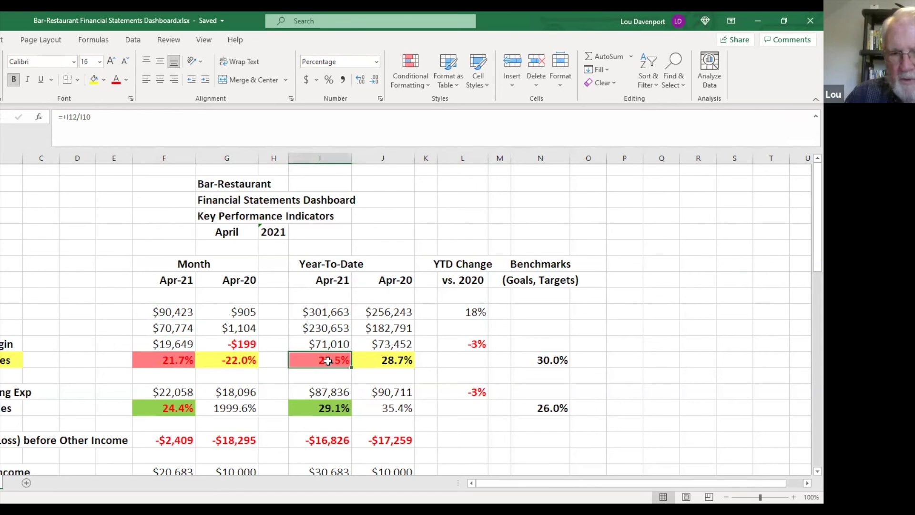
{"action": "left_click", "coordinate": [396, 359]}
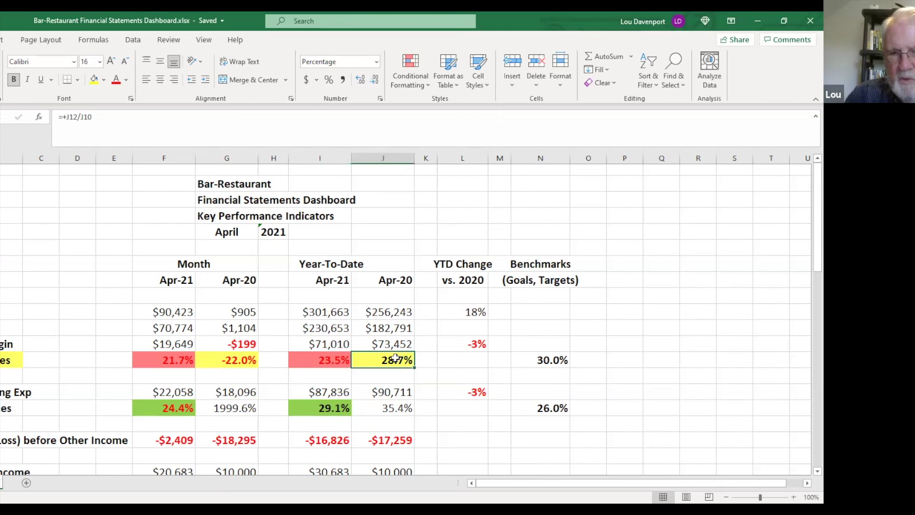
{"action": "left_click", "coordinate": [535, 356]}
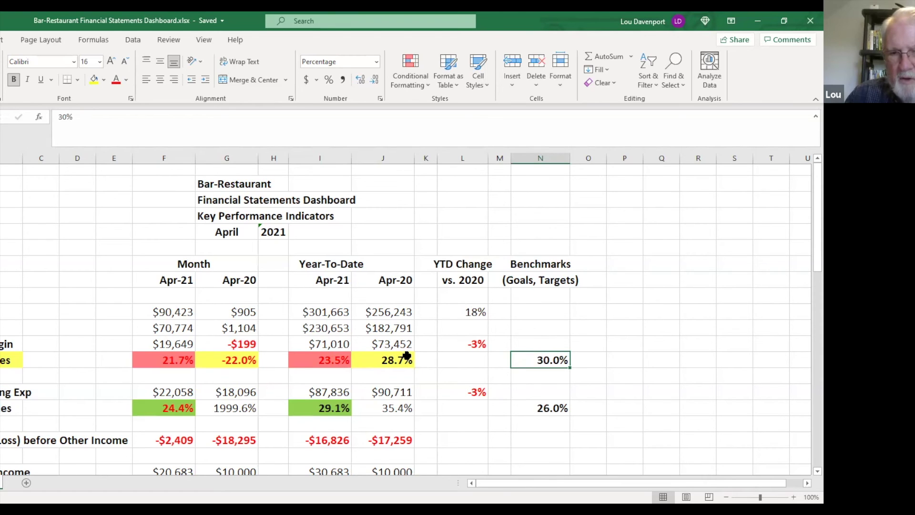
{"action": "left_click", "coordinate": [339, 360]}
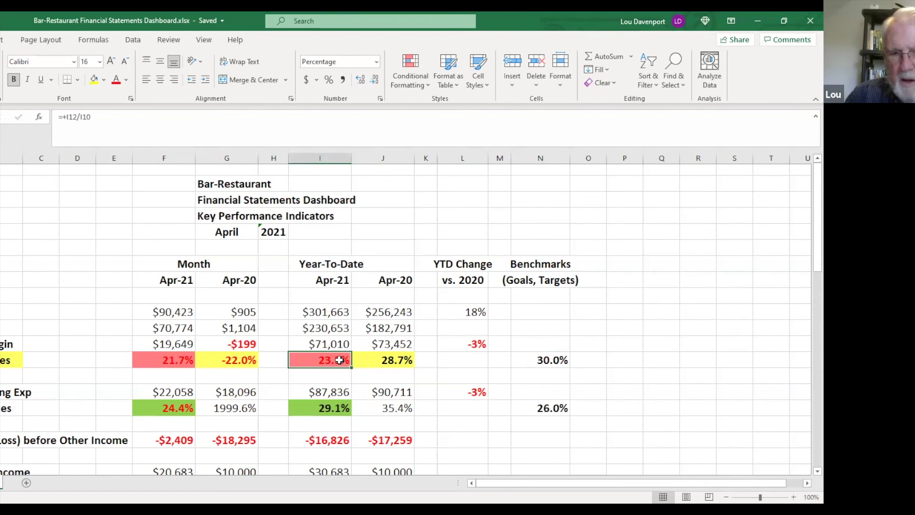
- Compare the April 2021 year-to-date operating expenses with the operating expense benchmark
{"action": "left_click", "coordinate": [313, 392]}
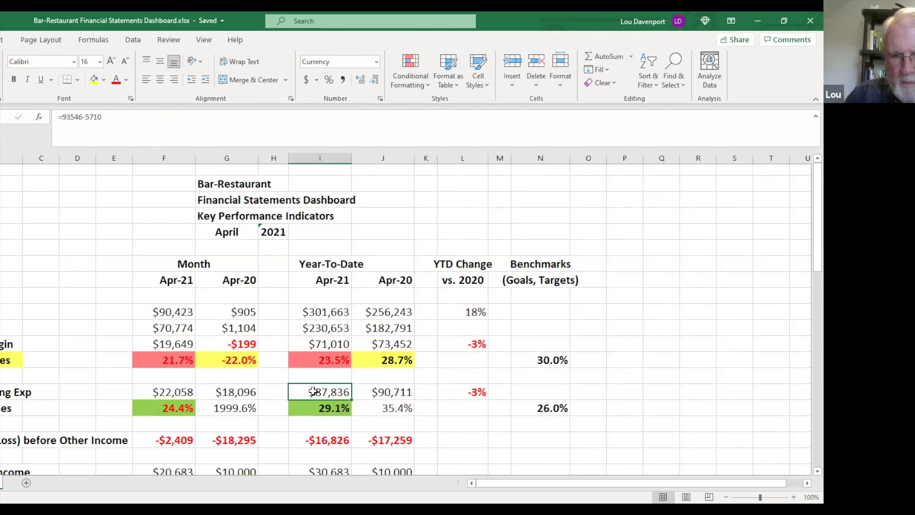
{"action": "left_click", "coordinate": [546, 410]}
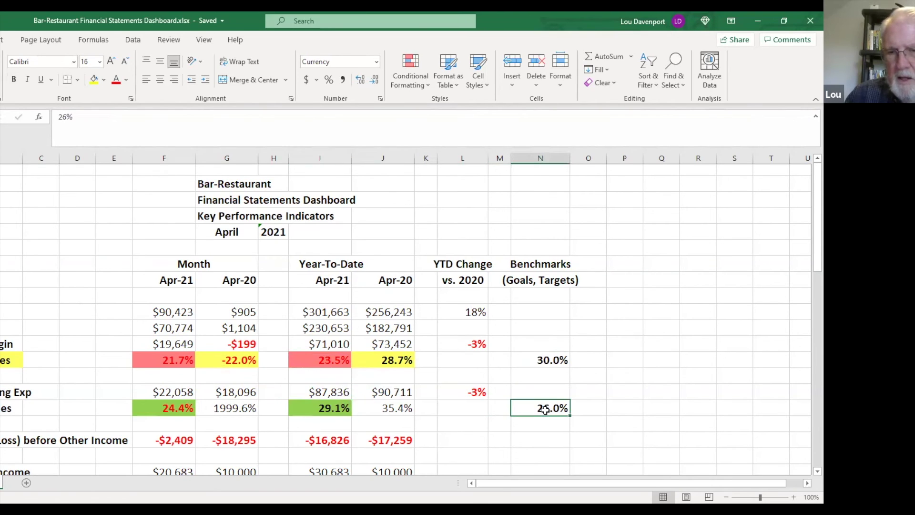
- Examine the April 2021 monthly operating expense percentage, the monthly and year-to-date loss before other income, and the monthly sales
{"action": "left_click", "coordinate": [159, 409]}
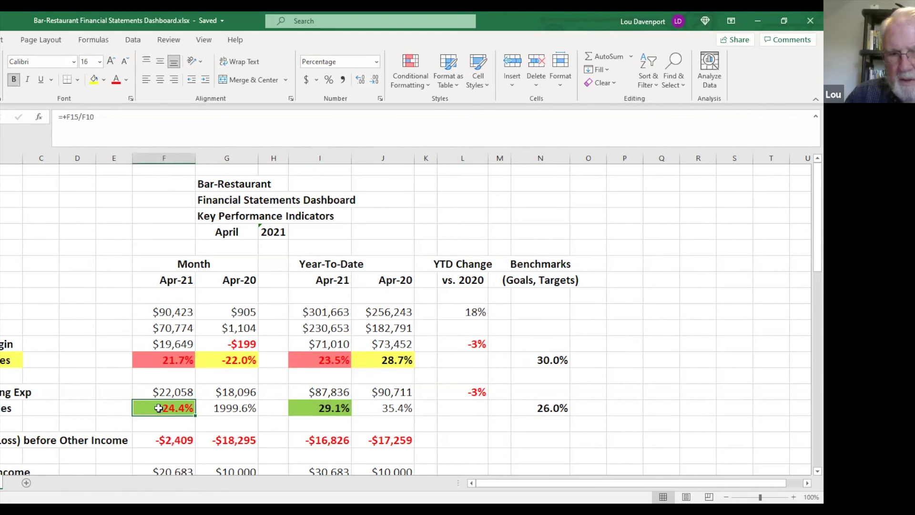
{"action": "scroll", "coordinate": [158, 408], "scroll_direction": "down", "scroll_amount": 1}
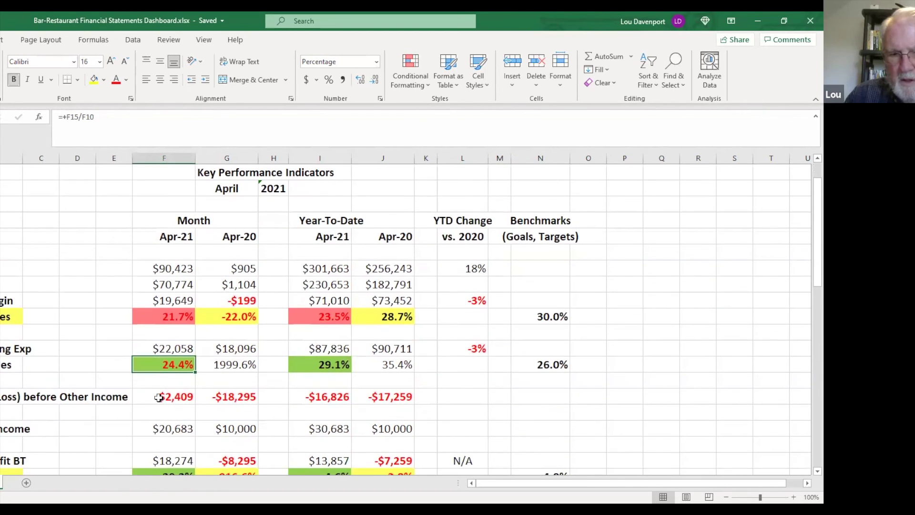
{"action": "left_click", "coordinate": [159, 396]}
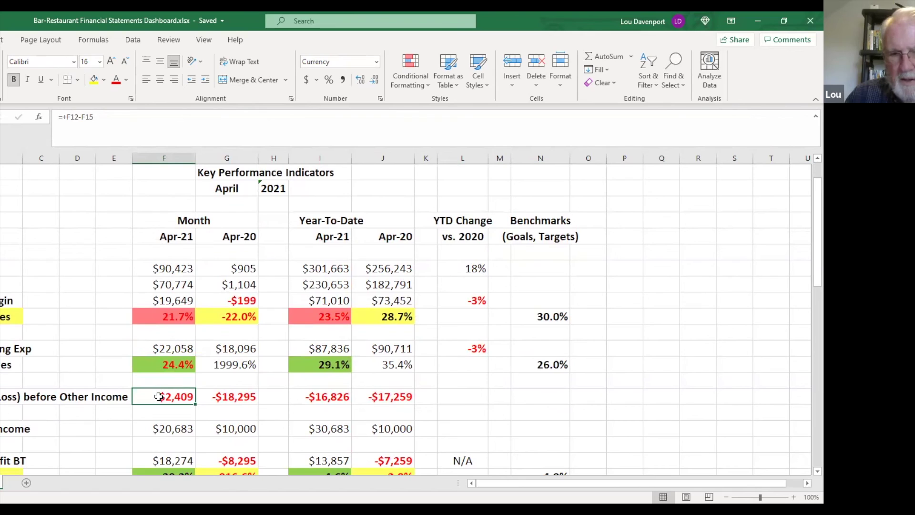
{"action": "left_click", "coordinate": [334, 399]}
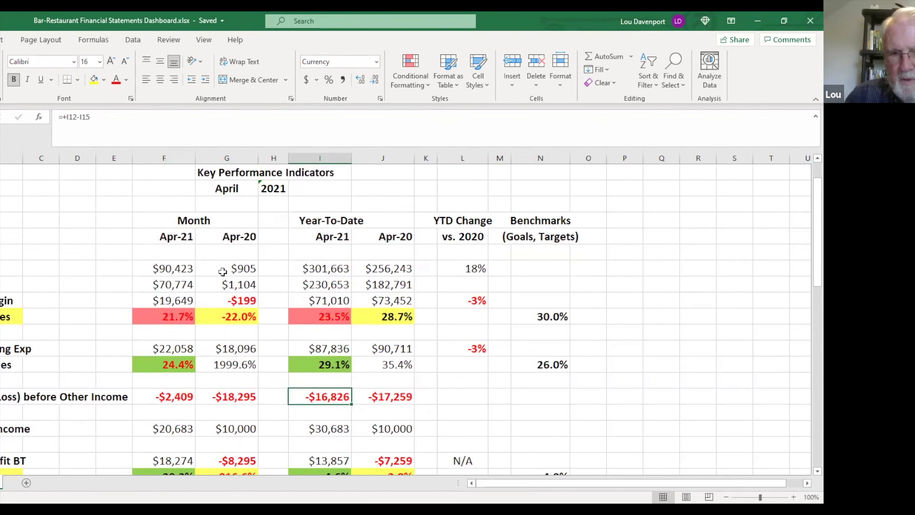
{"action": "left_click", "coordinate": [159, 268]}
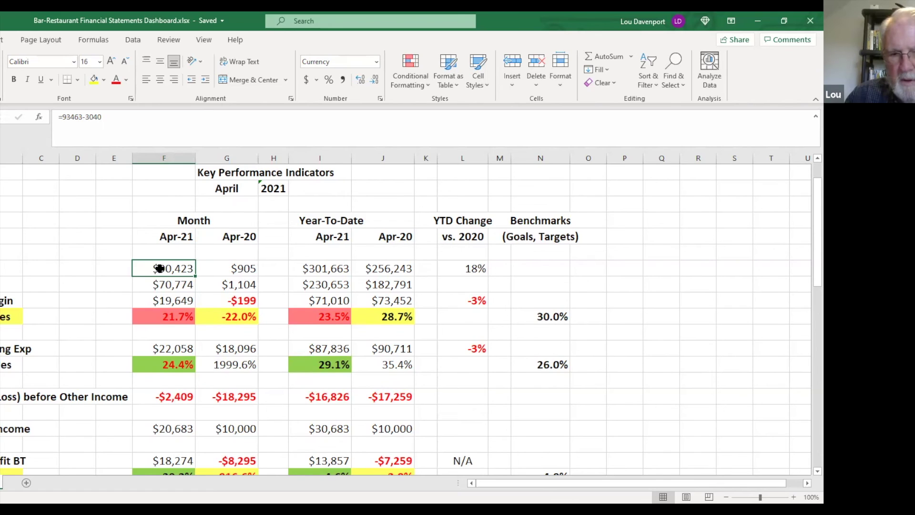
- Review other income across all four periods and the April 2021 monthly and year-to-date profit before tax
{"action": "left_click", "coordinate": [144, 429]}
{"action": "left_click_drag", "start_coordinate": [144, 429], "coordinate": [392, 423]}
{"action": "scroll", "coordinate": [486, 392], "scroll_direction": "down", "scroll_amount": 2}
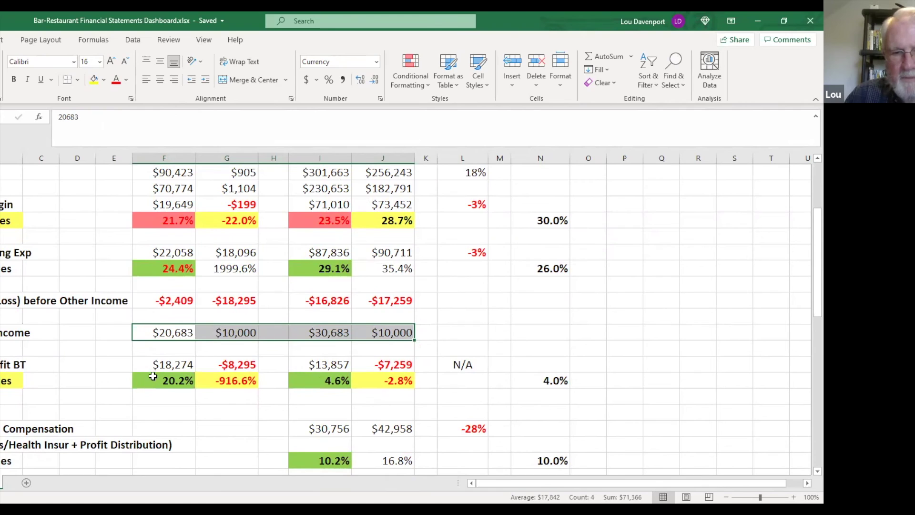
{"action": "left_click", "coordinate": [162, 366]}
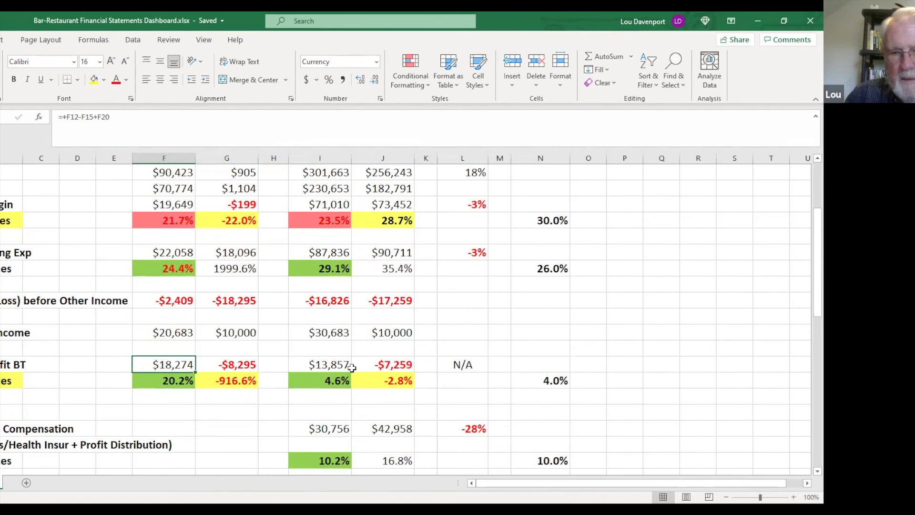
{"action": "left_click", "coordinate": [333, 366]}
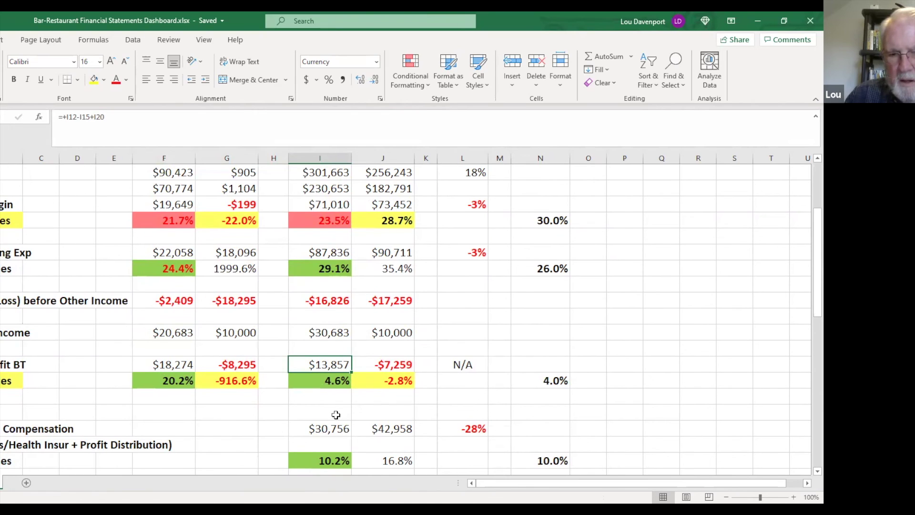
- Compare the April 2021 year-to-date compensation, as a percentage of sales, with its benchmark
{"action": "left_click", "coordinate": [333, 430]}
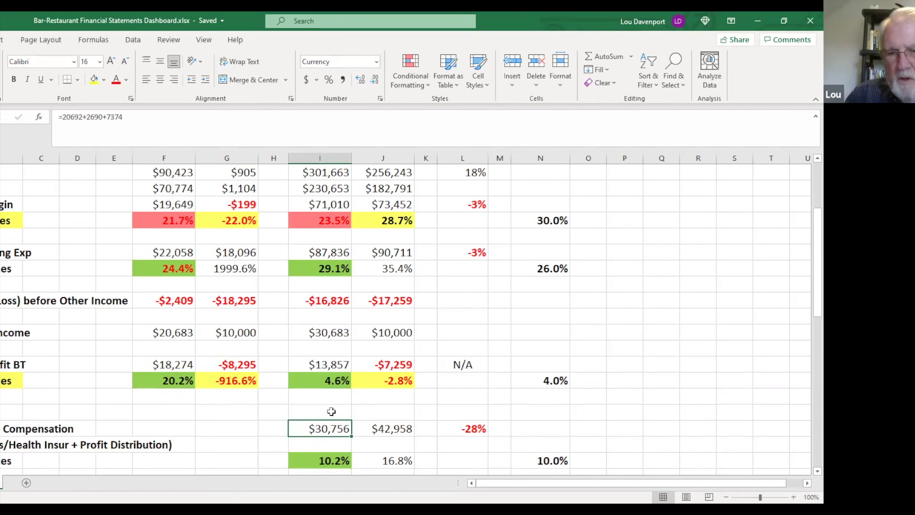
{"action": "left_click", "coordinate": [337, 465]}
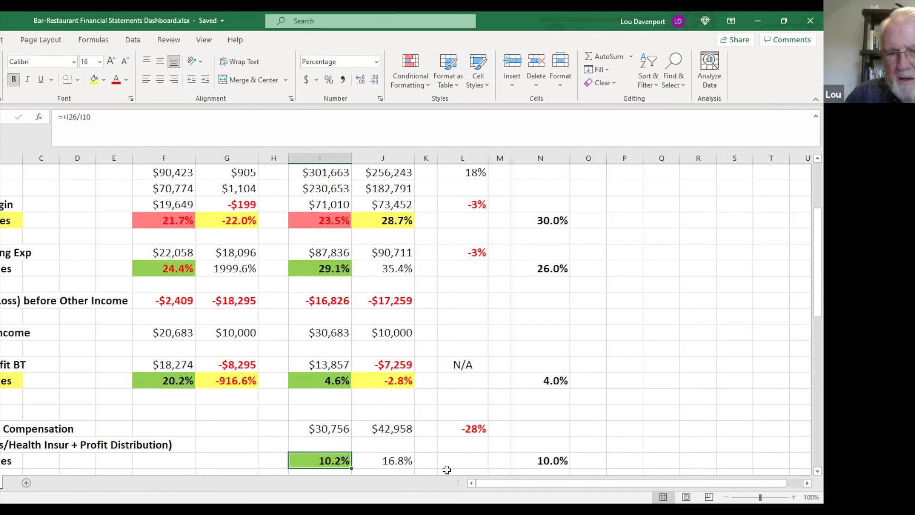
{"action": "left_click", "coordinate": [559, 461]}
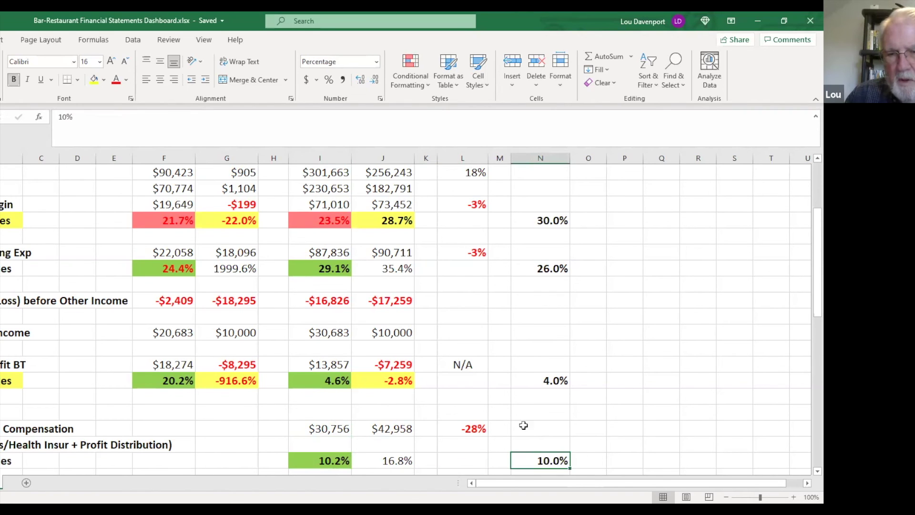
{"action": "scroll", "coordinate": [432, 377], "scroll_direction": "down", "scroll_amount": 2}
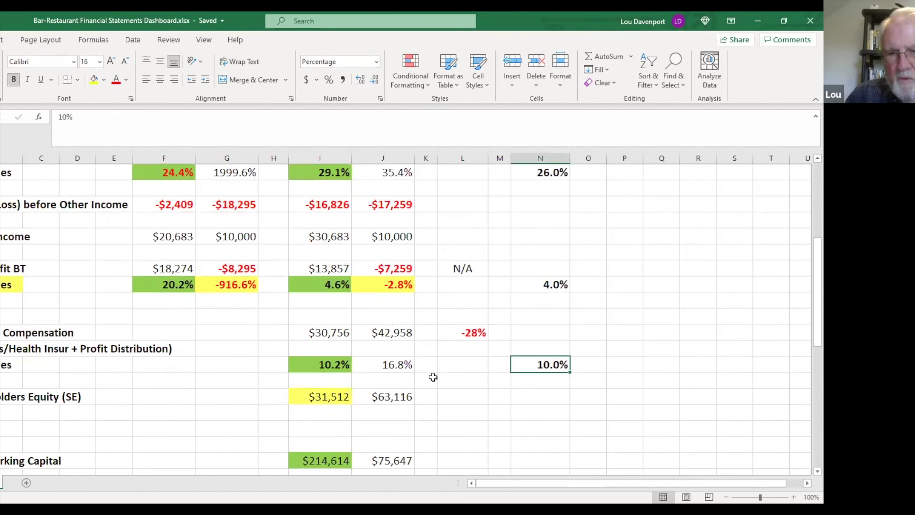
{"action": "scroll", "coordinate": [433, 377], "scroll_direction": "down", "scroll_amount": 1}
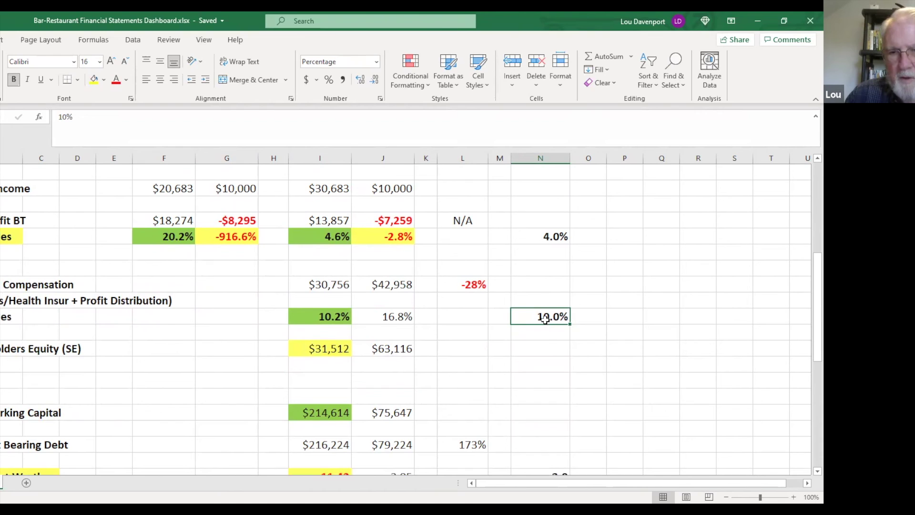
- Recheck the April 2021 monthly sales and look over the figures from there down to working capital
{"action": "scroll", "coordinate": [423, 235], "scroll_direction": "up", "scroll_amount": 6}
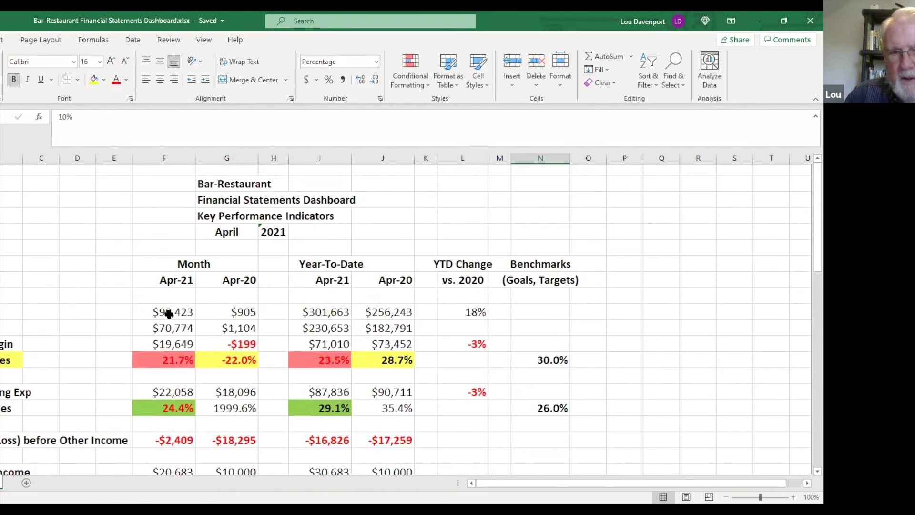
{"action": "left_click", "coordinate": [168, 314]}
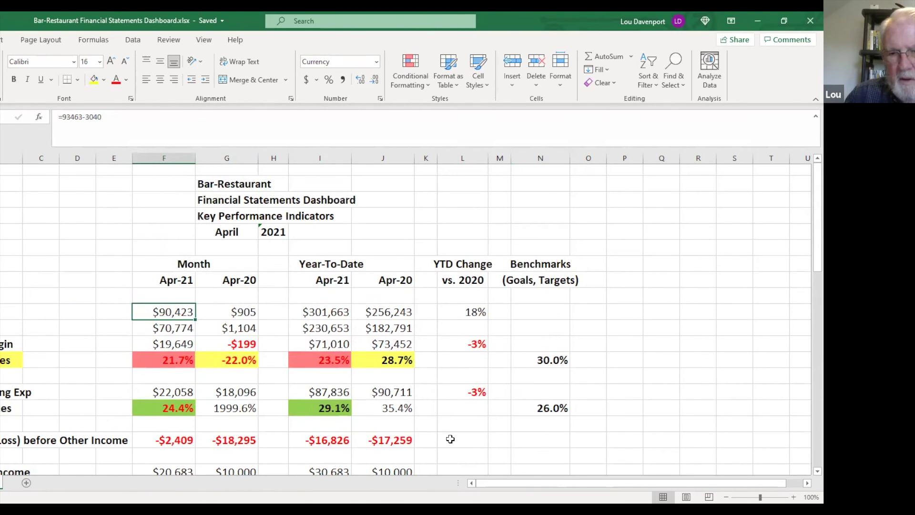
{"action": "scroll", "coordinate": [451, 432], "scroll_direction": "down", "scroll_amount": 4}
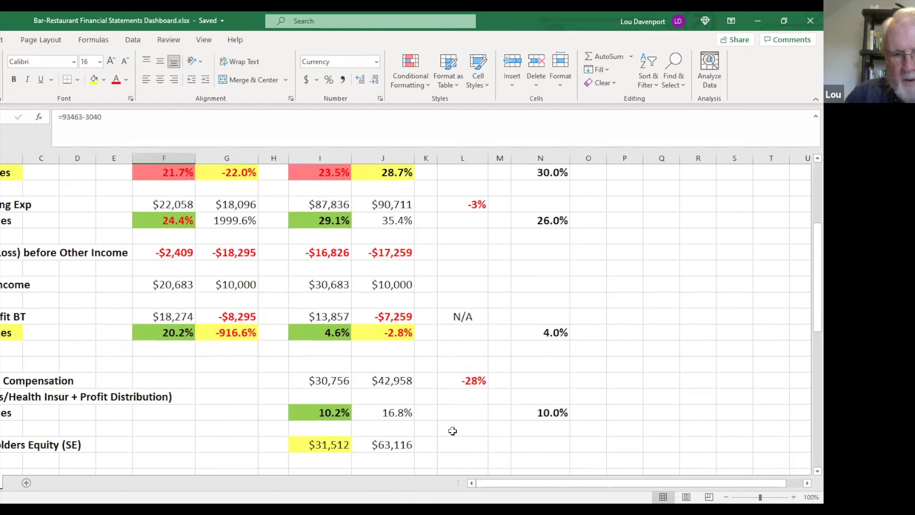
{"action": "scroll", "coordinate": [452, 431], "scroll_direction": "down", "scroll_amount": 2}
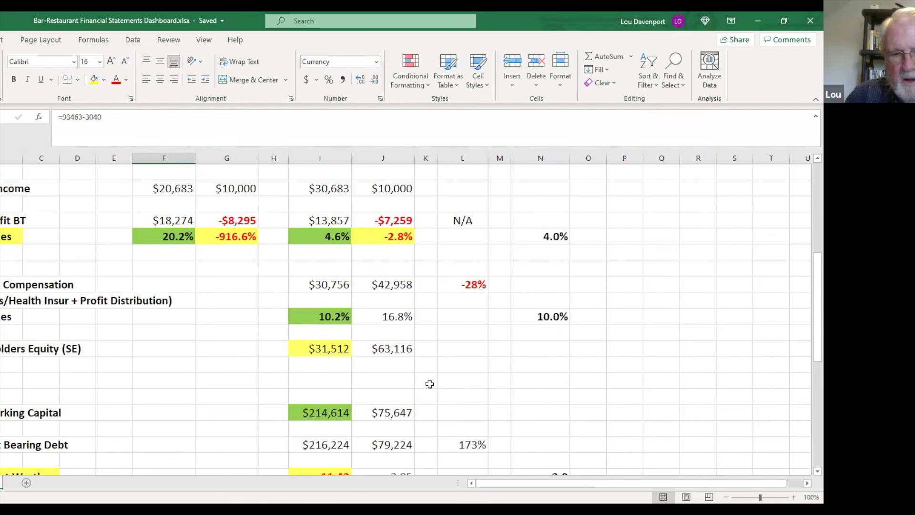
- Compare the April 2021 and April 2020 year-to-date interest-bearing debt and the net worth ratio below it
{"action": "scroll", "coordinate": [430, 384], "scroll_direction": "down", "scroll_amount": 3}
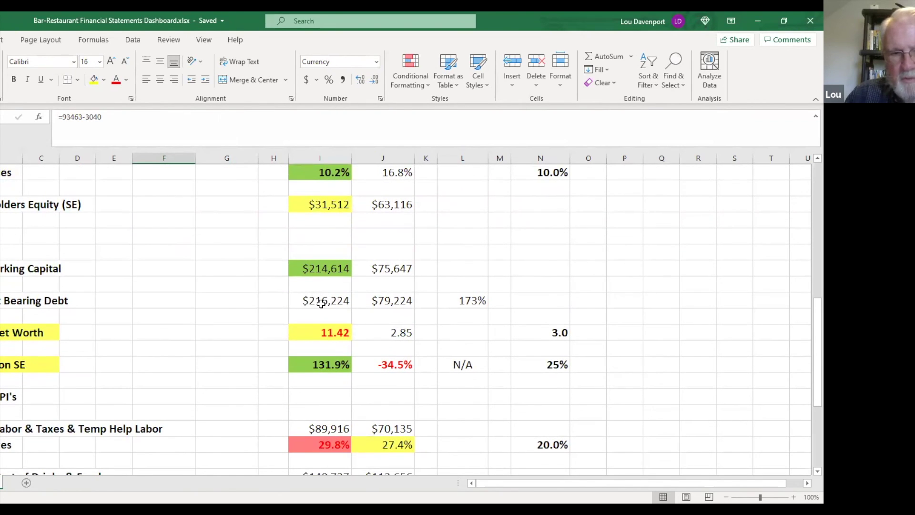
{"action": "left_click", "coordinate": [323, 304]}
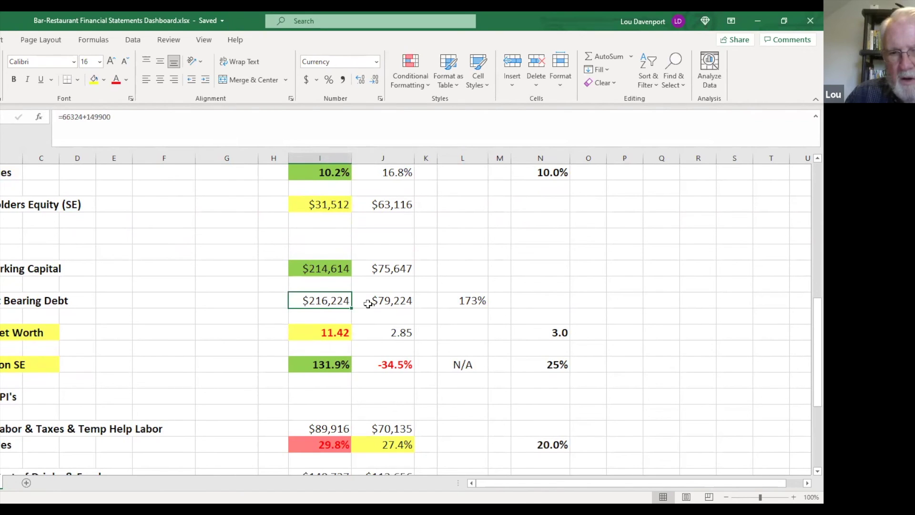
{"action": "left_click", "coordinate": [395, 301]}
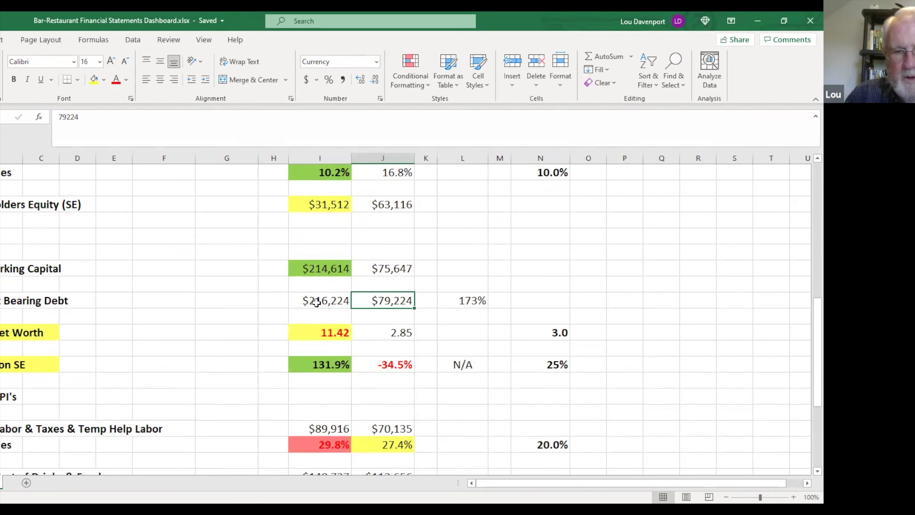
{"action": "left_click", "coordinate": [320, 333]}
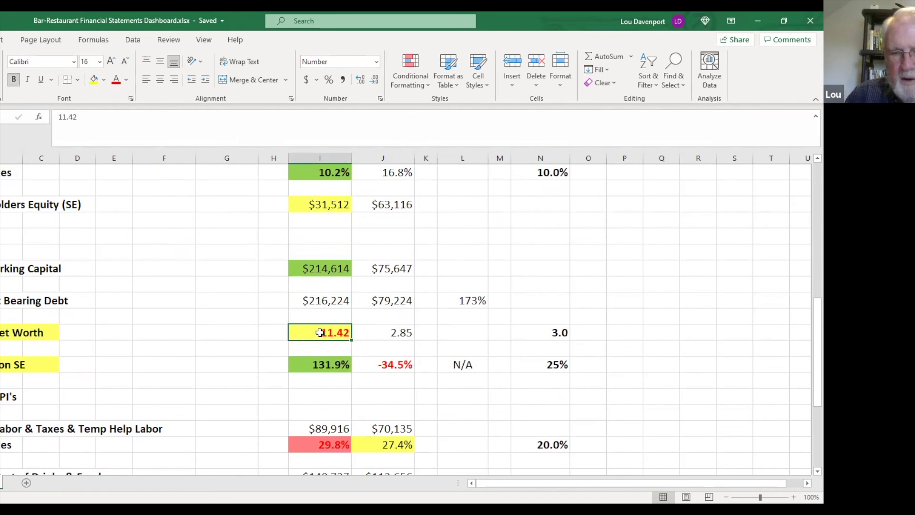
{"action": "left_click", "coordinate": [390, 330]}
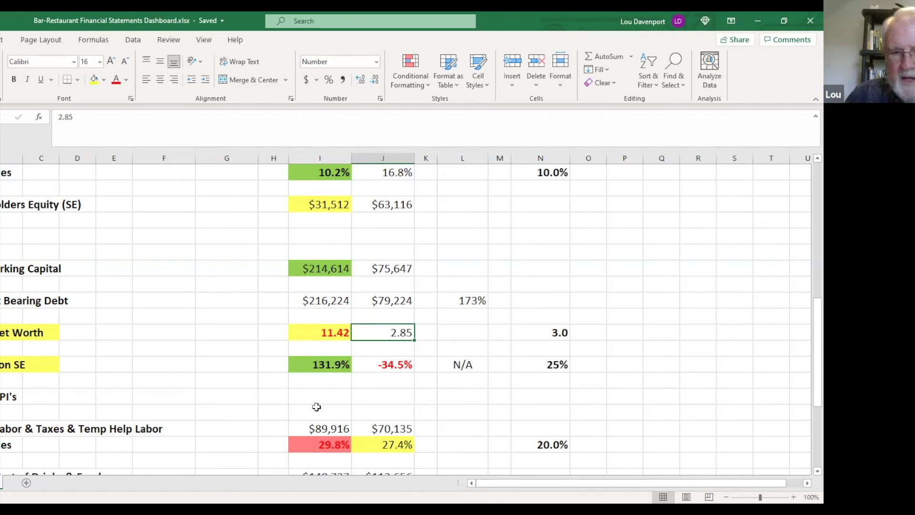
- Compare the April 2021 year-to-date direct labor, taxes and temp help percentage of sales with its benchmark
{"action": "scroll", "coordinate": [316, 406], "scroll_direction": "down", "scroll_amount": 1}
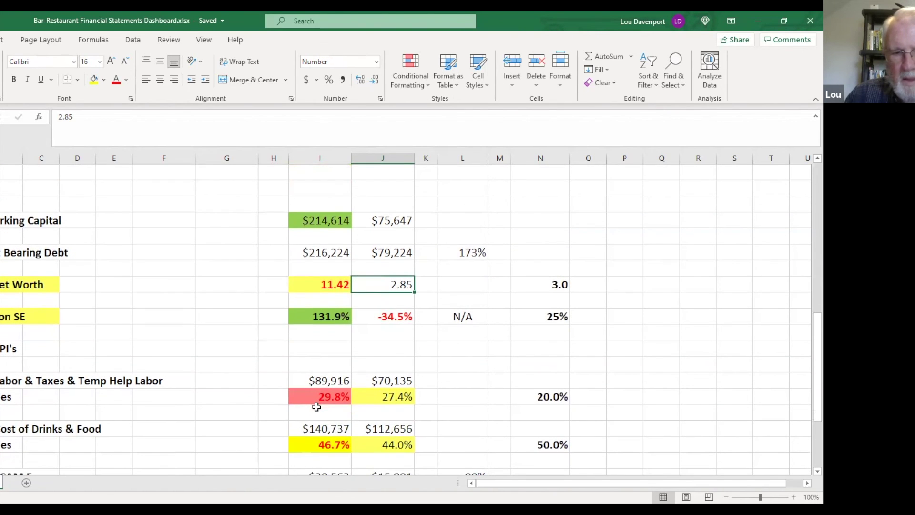
{"action": "scroll", "coordinate": [316, 407], "scroll_direction": "down", "scroll_amount": 2}
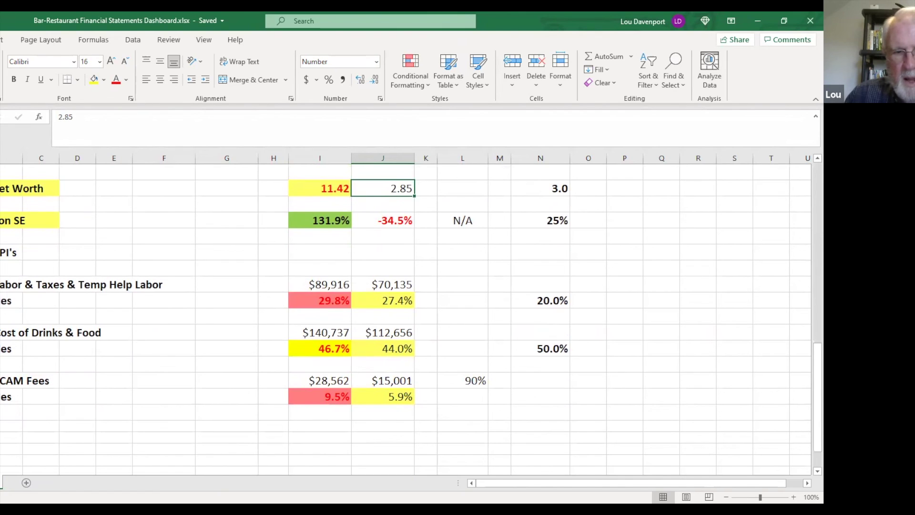
{"action": "left_click", "coordinate": [12, 284]}
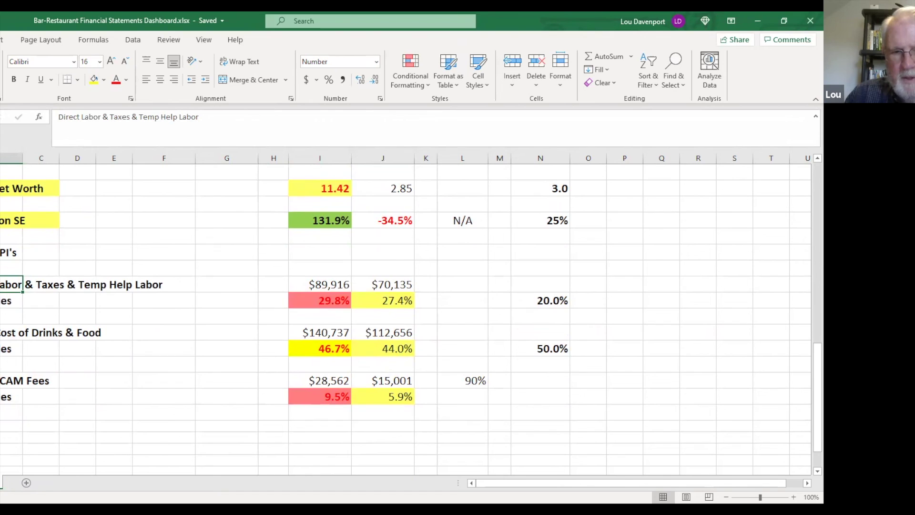
{"action": "left_click", "coordinate": [12, 300]}
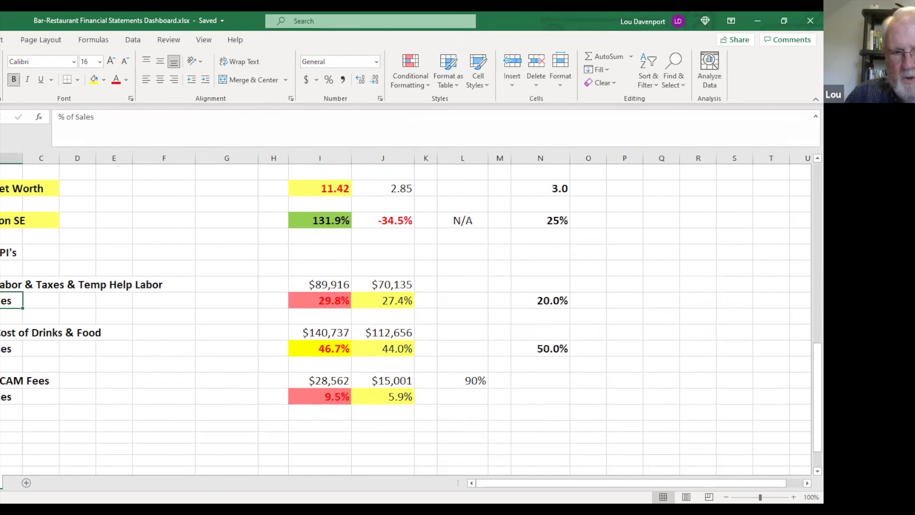
{"action": "left_click", "coordinate": [46, 285]}
{"action": "left_click", "coordinate": [108, 285]}
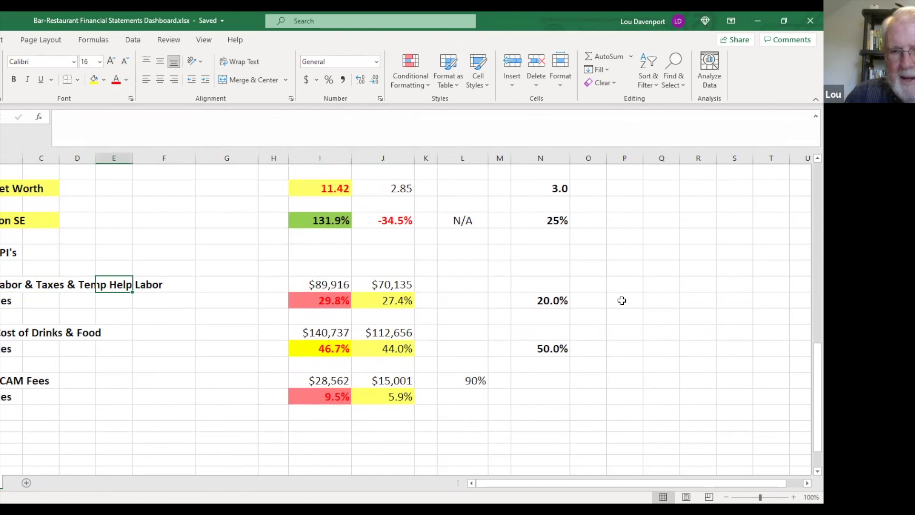
{"action": "left_click", "coordinate": [551, 301]}
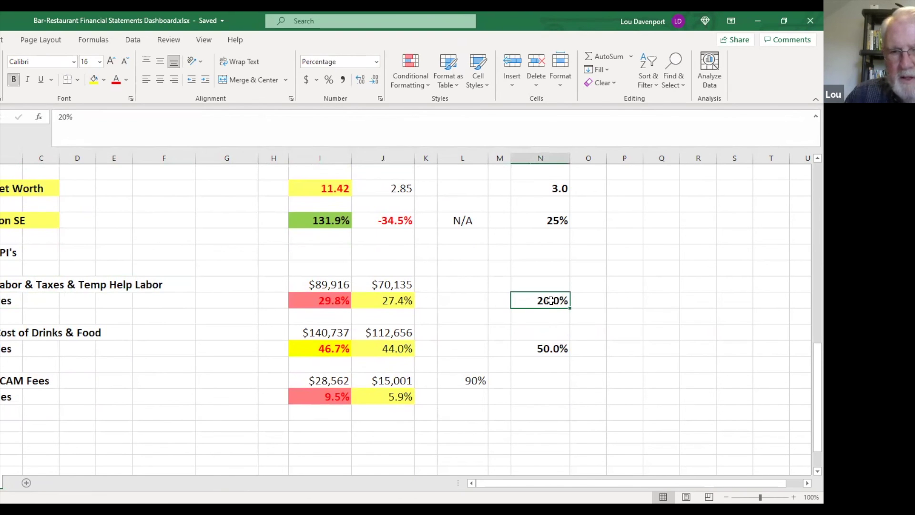
{"action": "left_click", "coordinate": [330, 305]}
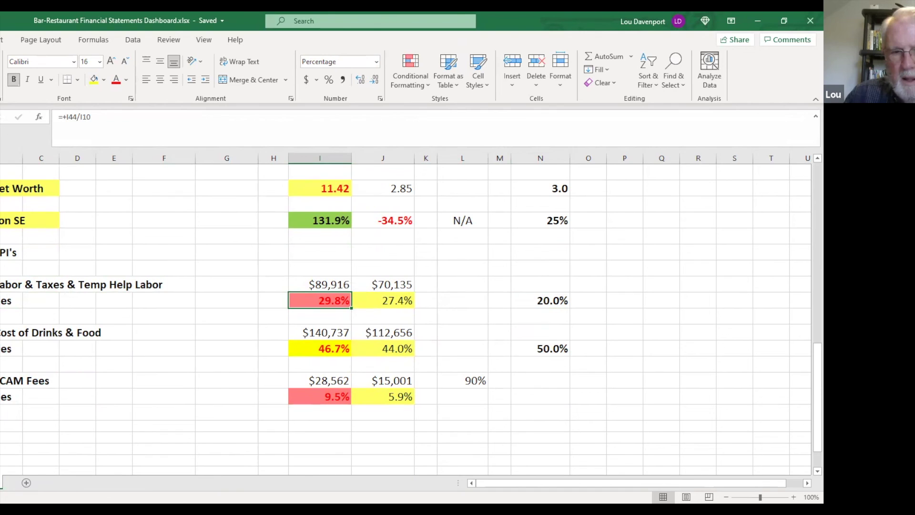
- Check the direct cost of drinks and food percentage against its benchmark and fill its April 2021 year-to-date cell with light green
{"action": "left_click", "coordinate": [12, 333]}
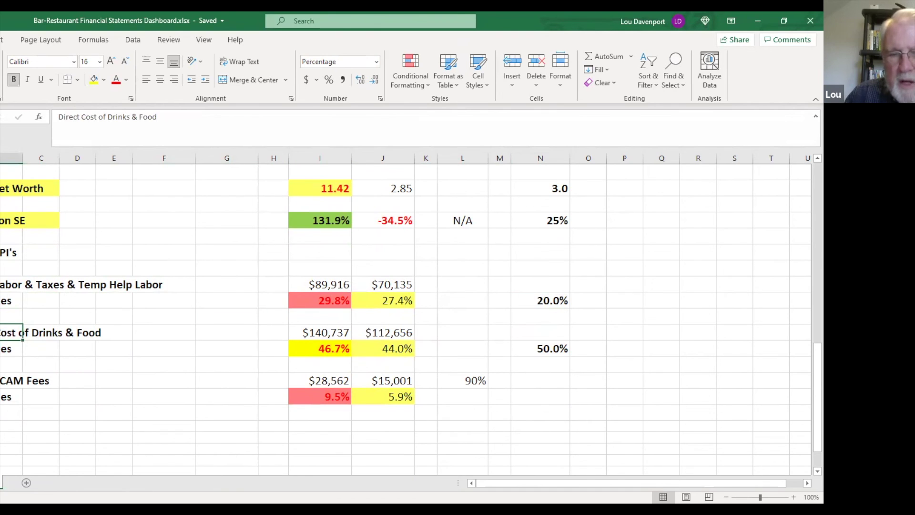
{"action": "left_click", "coordinate": [12, 349]}
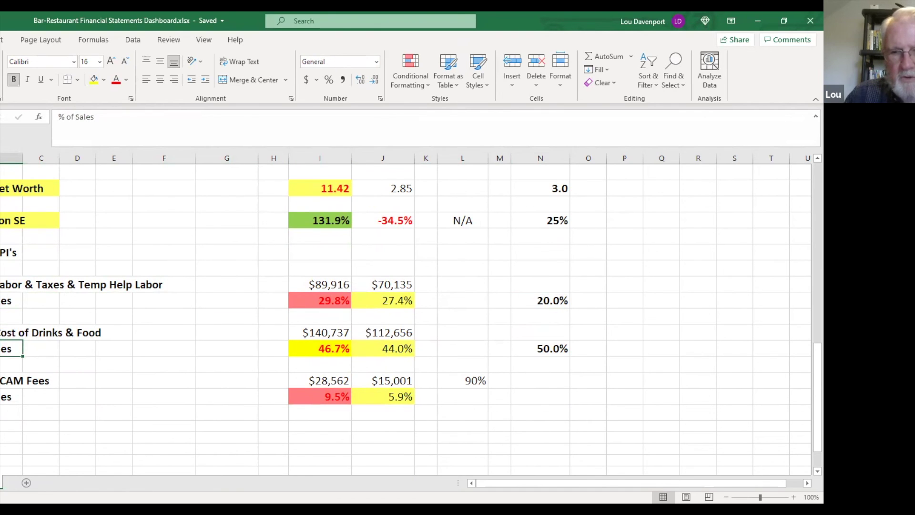
{"action": "left_click", "coordinate": [549, 347]}
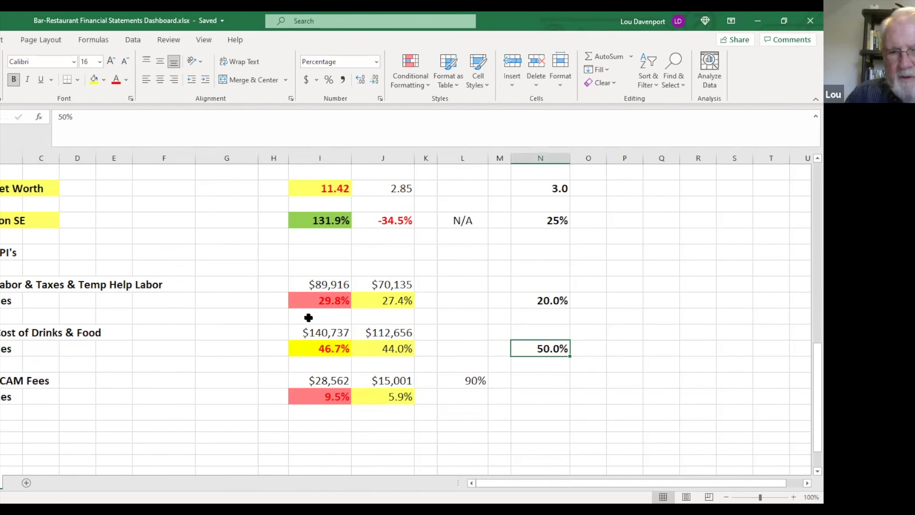
{"action": "left_click", "coordinate": [332, 350]}
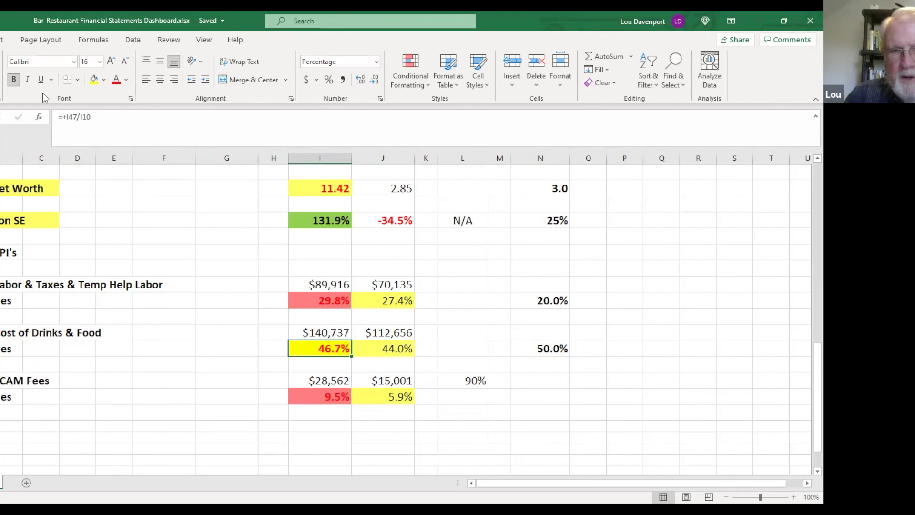
{"action": "left_click", "coordinate": [104, 81]}
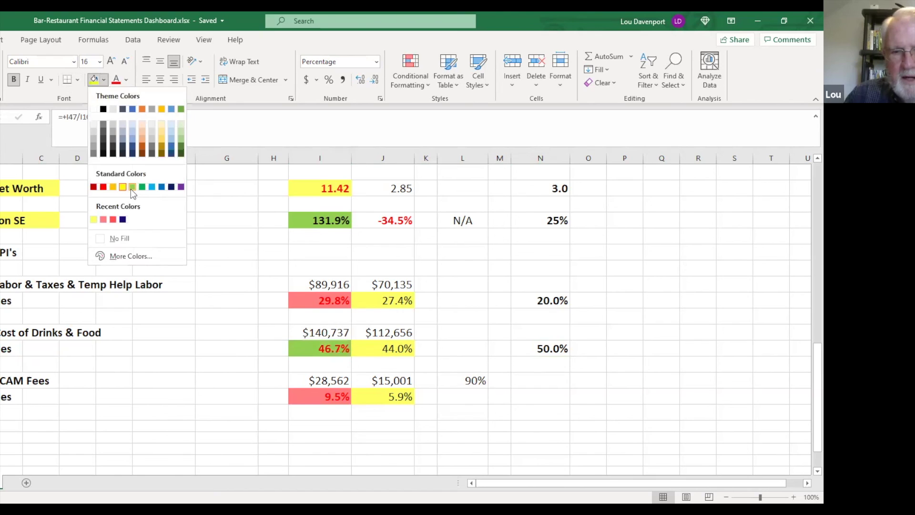
{"action": "left_click", "coordinate": [132, 187]}
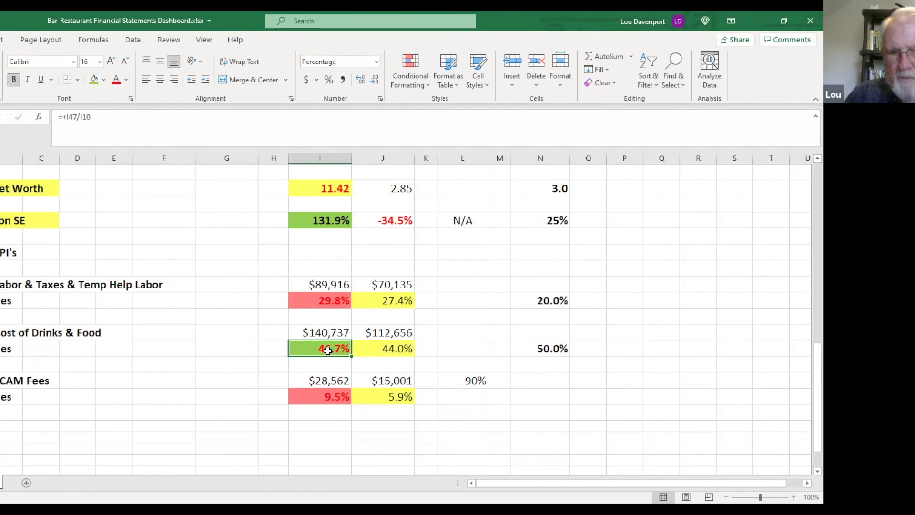
- Compare the drinks and food cost percentage with its benchmark and April 2020, and check the April 2021 year-to-date Rent & CAM Fees
{"action": "left_click", "coordinate": [540, 350]}
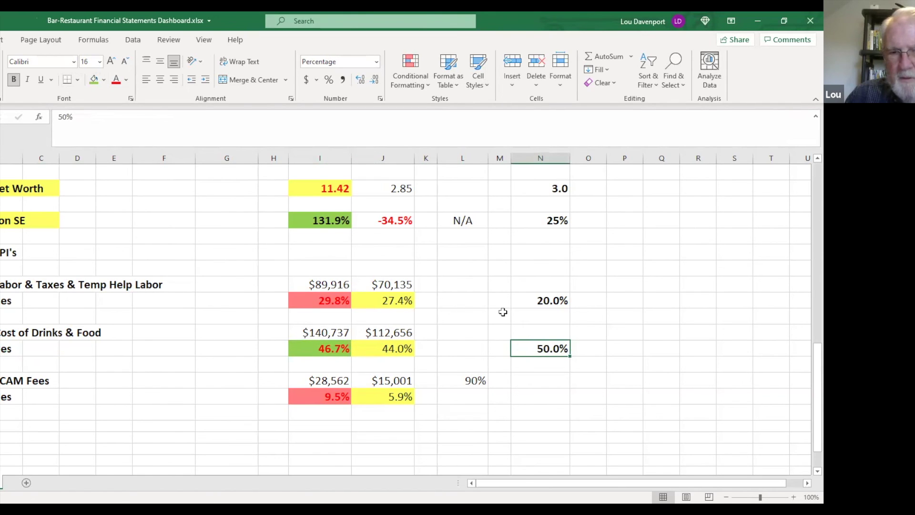
{"action": "left_click", "coordinate": [378, 347]}
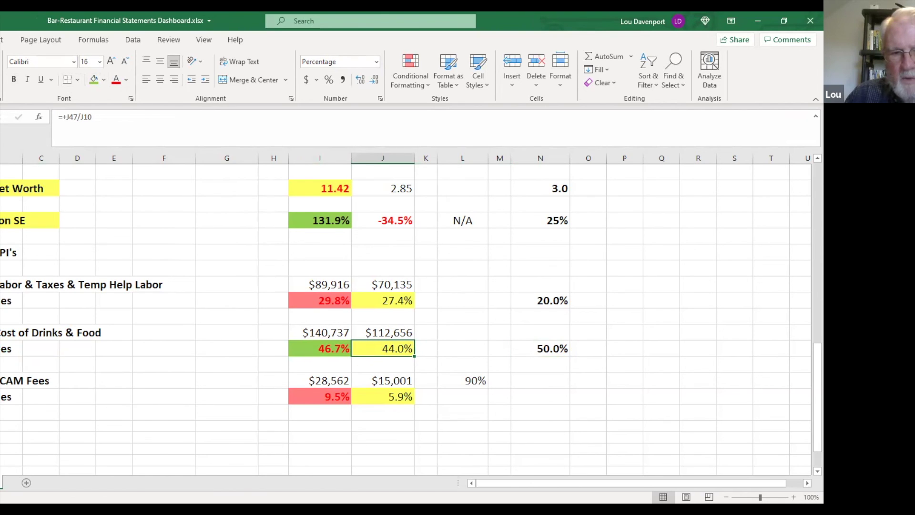
{"action": "left_click", "coordinate": [11, 381]}
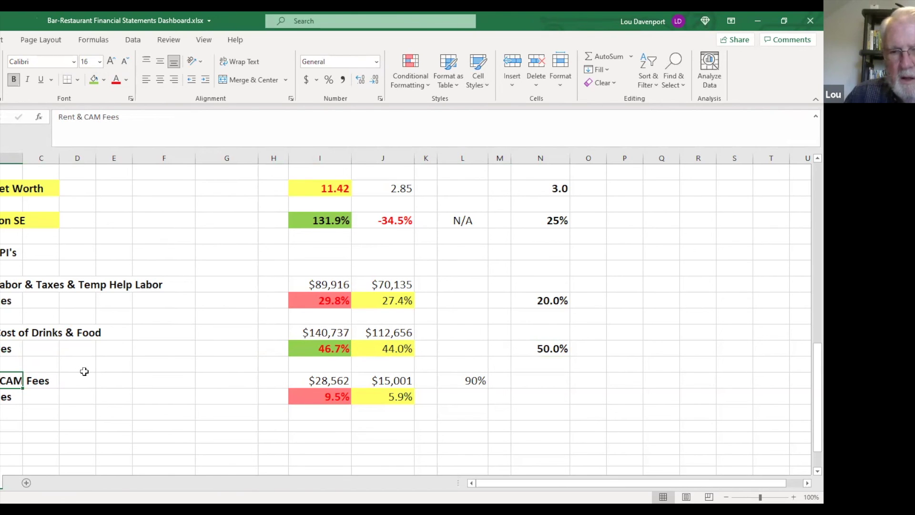
{"action": "left_click", "coordinate": [324, 399]}
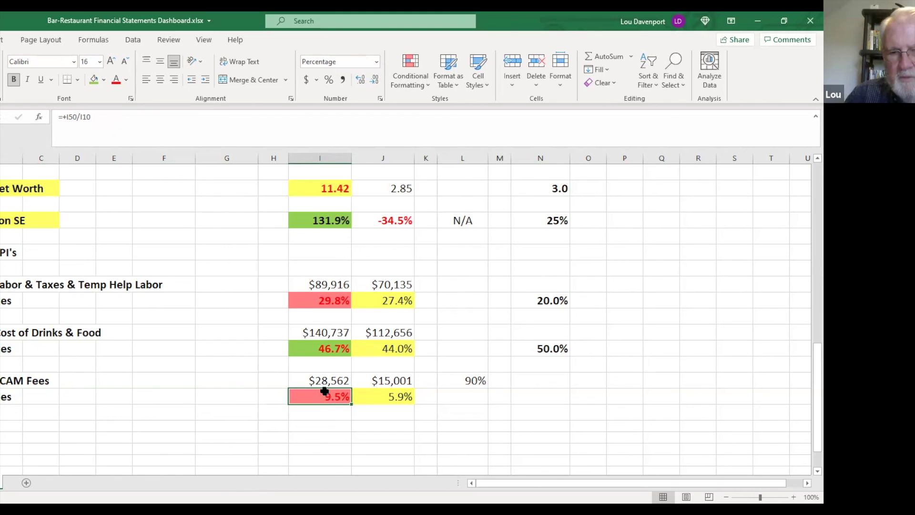
{"action": "left_click", "coordinate": [319, 381]}
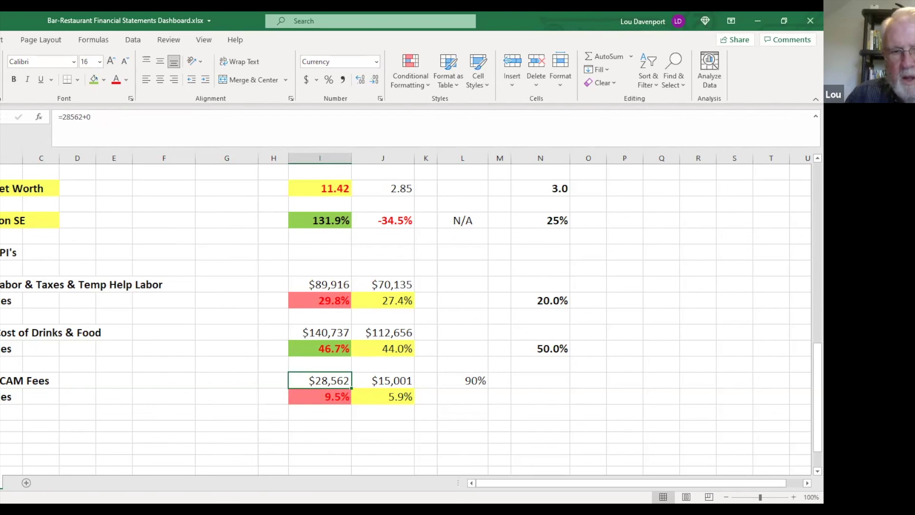
- Go over the Other KPI's heading and its labor, drinks and food, and rent indicator labels
{"action": "left_click", "coordinate": [11, 285]}
{"action": "left_click_drag", "start_coordinate": [12, 285], "coordinate": [11, 397]}
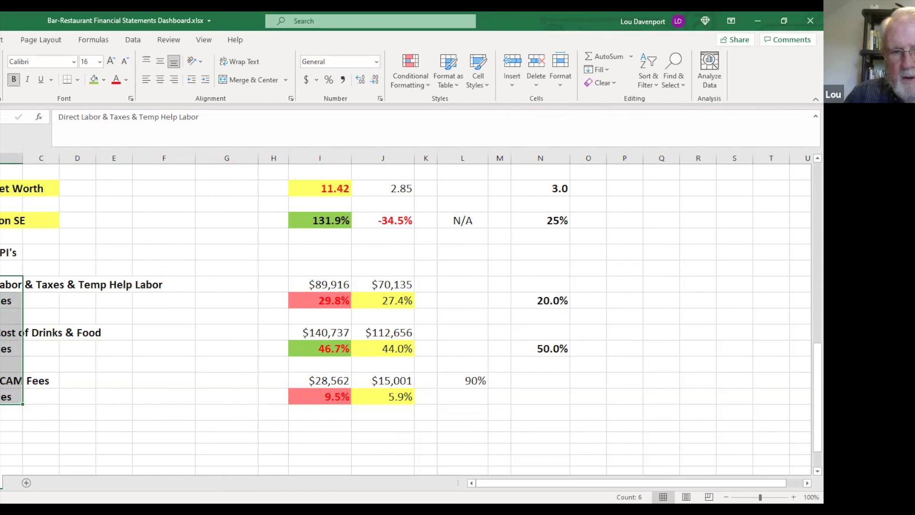
{"action": "left_click", "coordinate": [11, 252]}
{"action": "left_click_drag", "start_coordinate": [12, 252], "coordinate": [30, 252]}
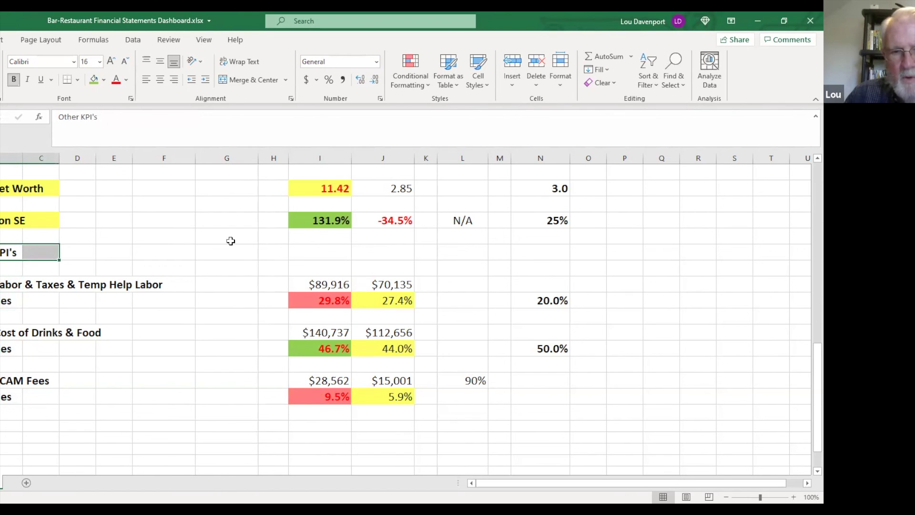
- Recap the income indicators from Sales down to the net profit before tax percentage, plus Owners Compensation
{"action": "scroll", "coordinate": [225, 236], "scroll_direction": "up", "scroll_amount": 1}
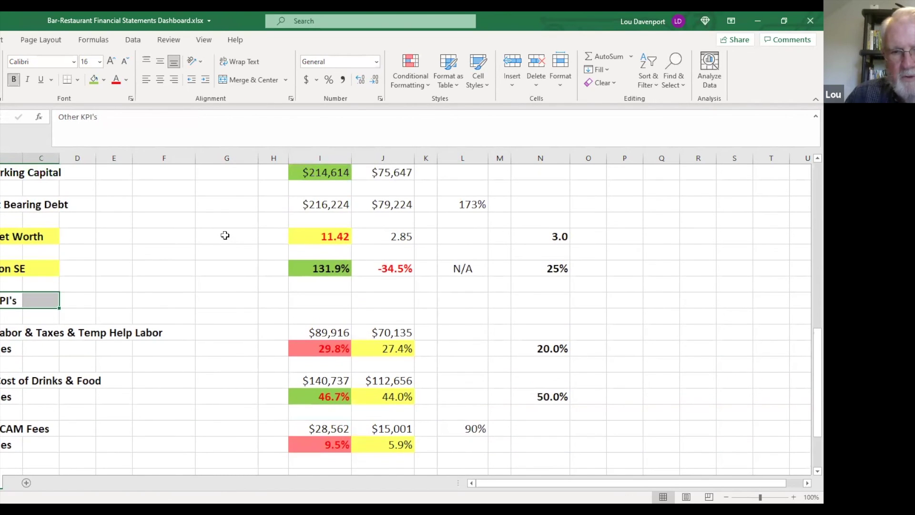
{"action": "scroll", "coordinate": [225, 236], "scroll_direction": "up", "scroll_amount": 1}
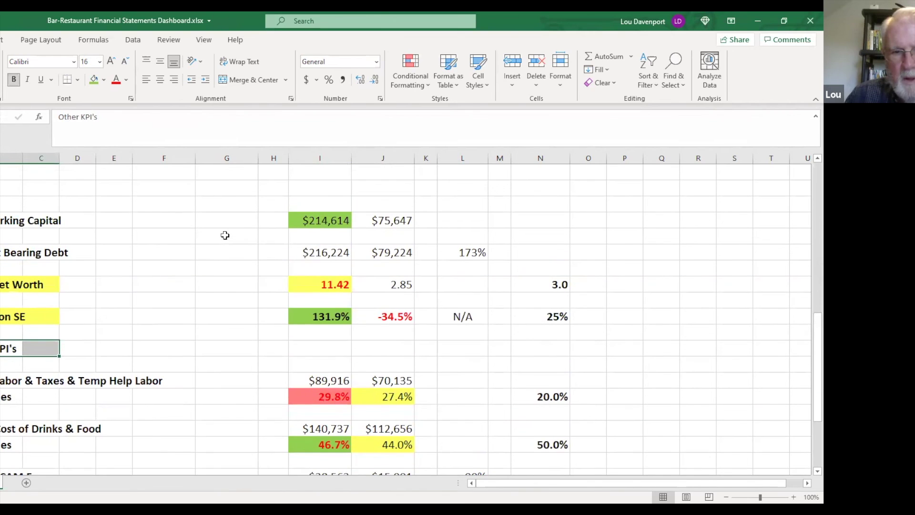
{"action": "scroll", "coordinate": [225, 235], "scroll_direction": "up", "scroll_amount": 8}
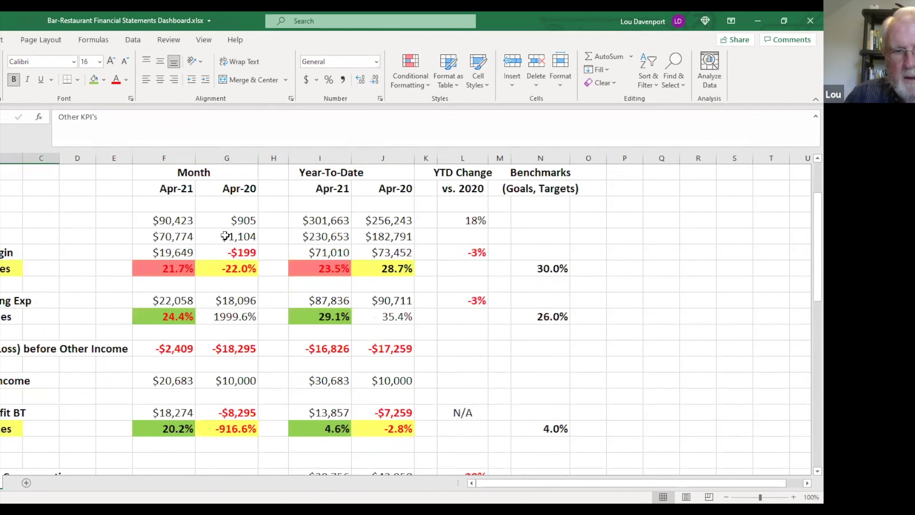
{"action": "left_click_drag", "start_coordinate": [10, 220], "coordinate": [16, 436]}
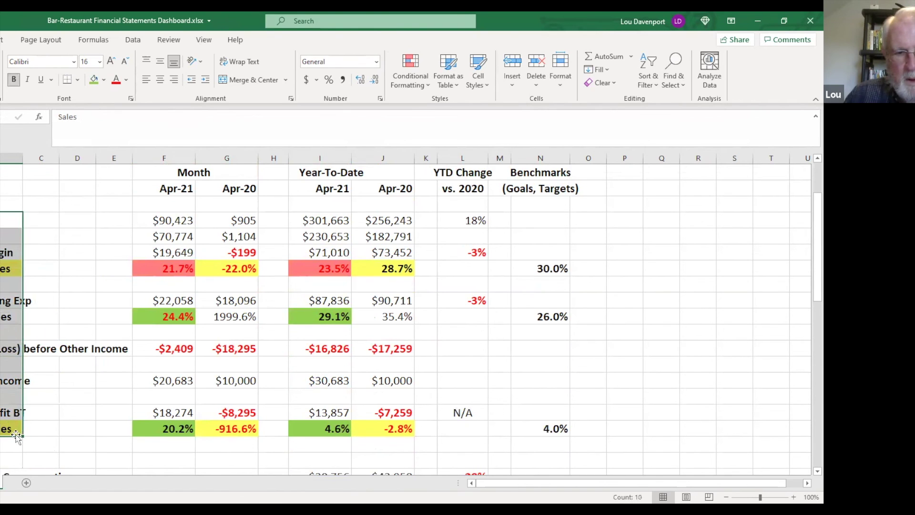
{"action": "scroll", "coordinate": [59, 409], "scroll_direction": "down", "scroll_amount": 3}
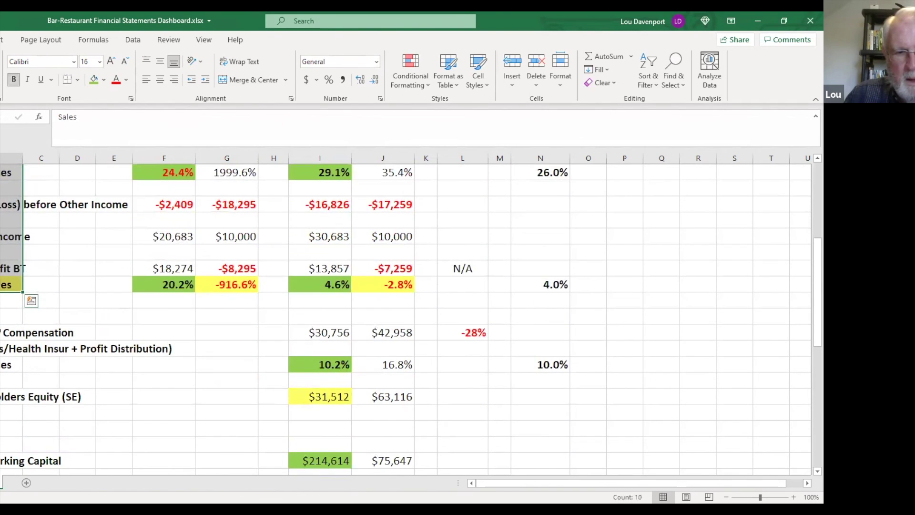
{"action": "left_click", "coordinate": [10, 332]}
- Recap the interest-bearing debt, net worth ratio and Return on SE indicators, and return to the dashboard's title area
{"action": "scroll", "coordinate": [194, 378], "scroll_direction": "down", "scroll_amount": 4}
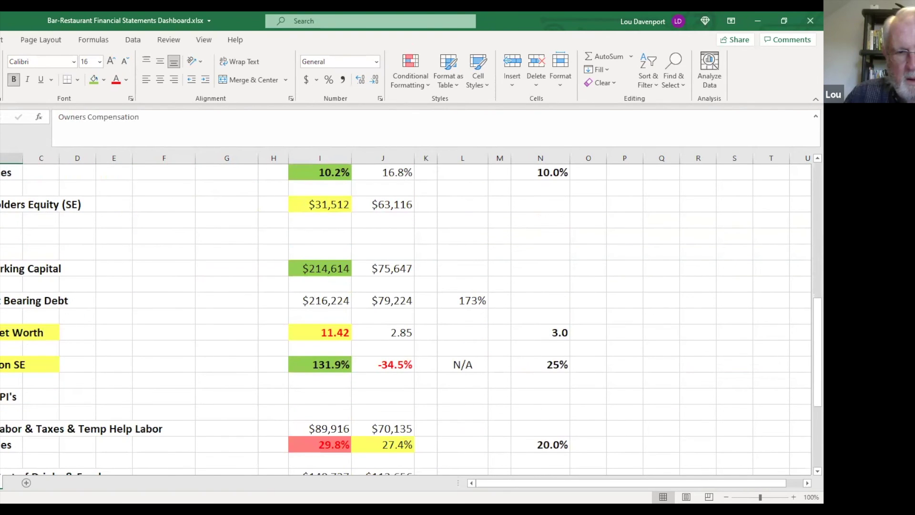
{"action": "left_click", "coordinate": [11, 301]}
{"action": "left_click", "coordinate": [19, 332]}
{"action": "left_click", "coordinate": [23, 365]}
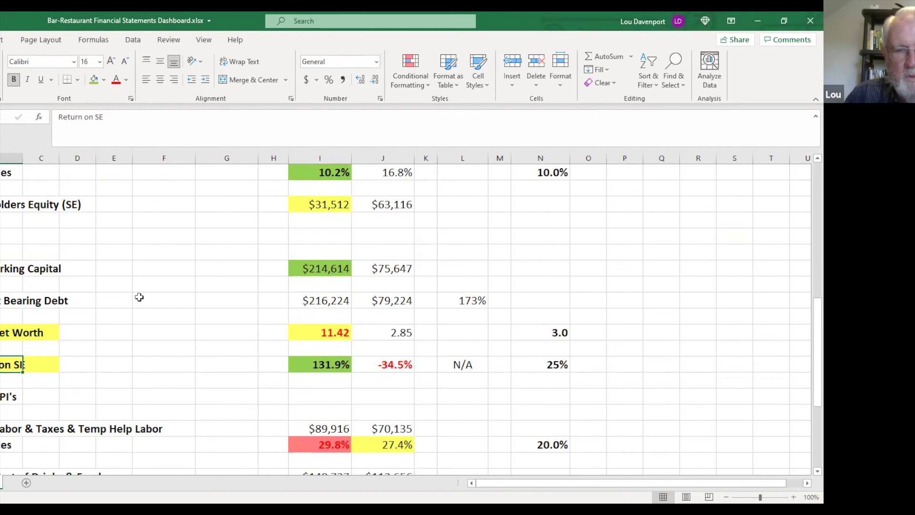
{"action": "scroll", "coordinate": [137, 300], "scroll_direction": "up", "scroll_amount": 1}
{"action": "scroll", "coordinate": [148, 328], "scroll_direction": "down", "scroll_amount": 4}
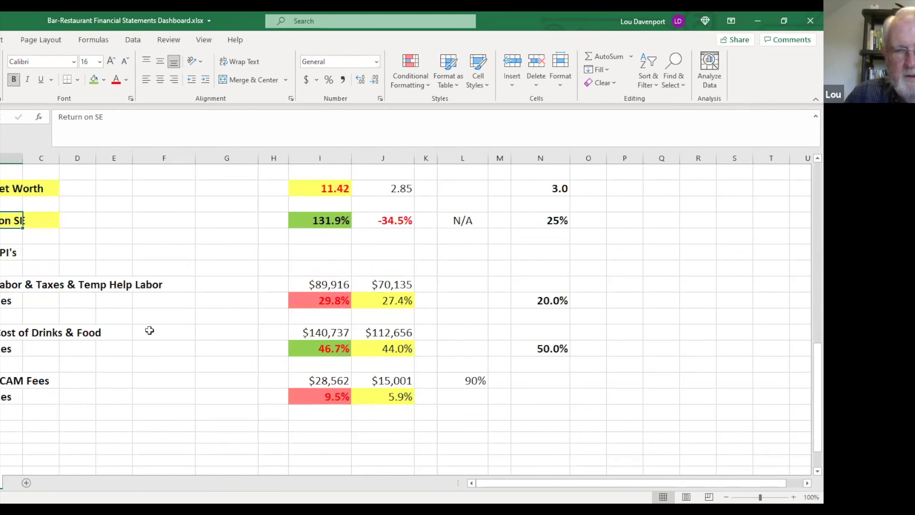
{"action": "scroll", "coordinate": [149, 331], "scroll_direction": "up", "scroll_amount": 12}
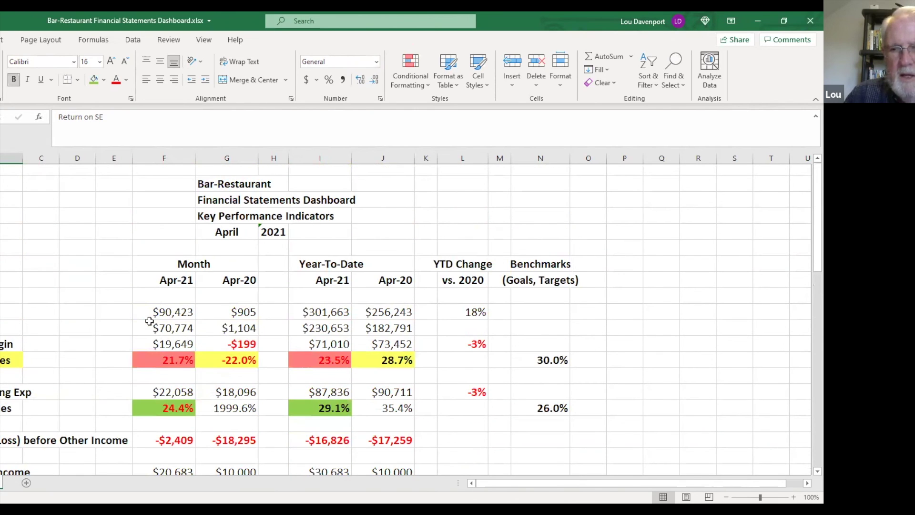
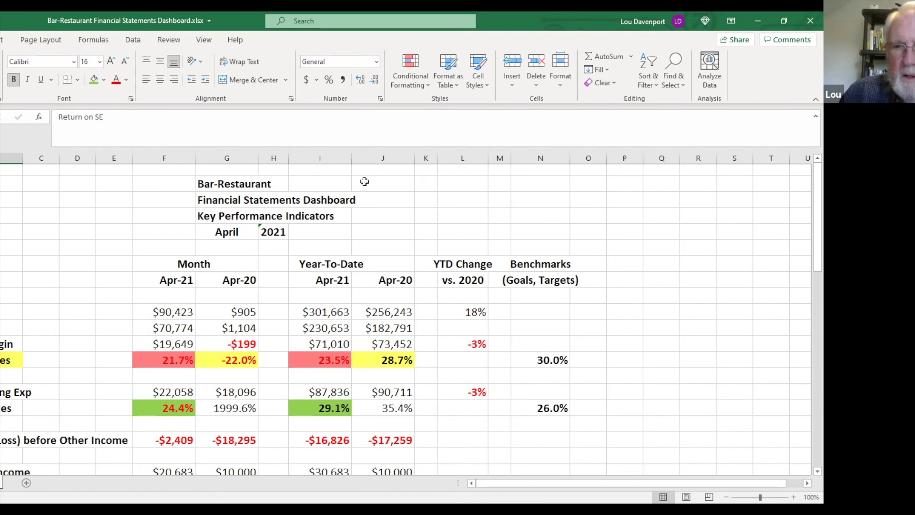
{"action": "left_click", "coordinate": [364, 181]}
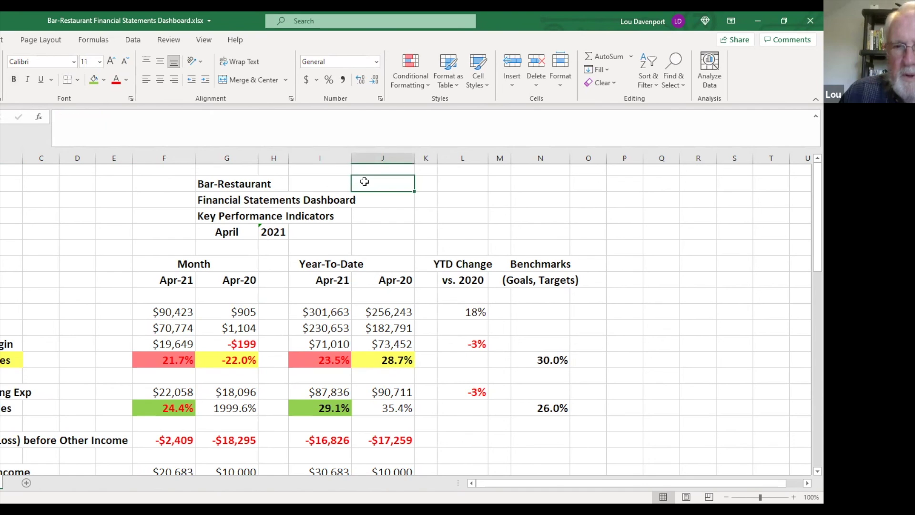